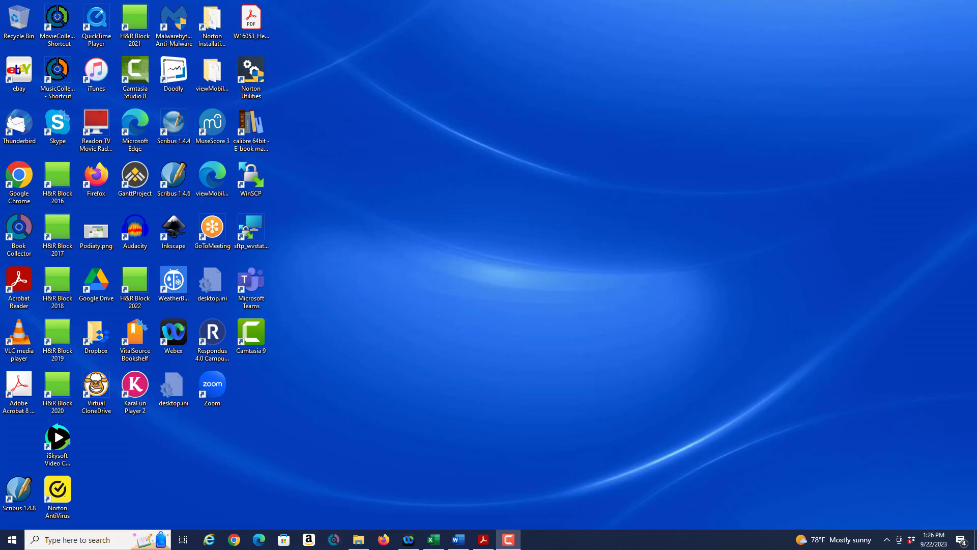
Review the finished Papa Peppinos Menu.pdf in Acrobat and close it
left_click(483, 539)
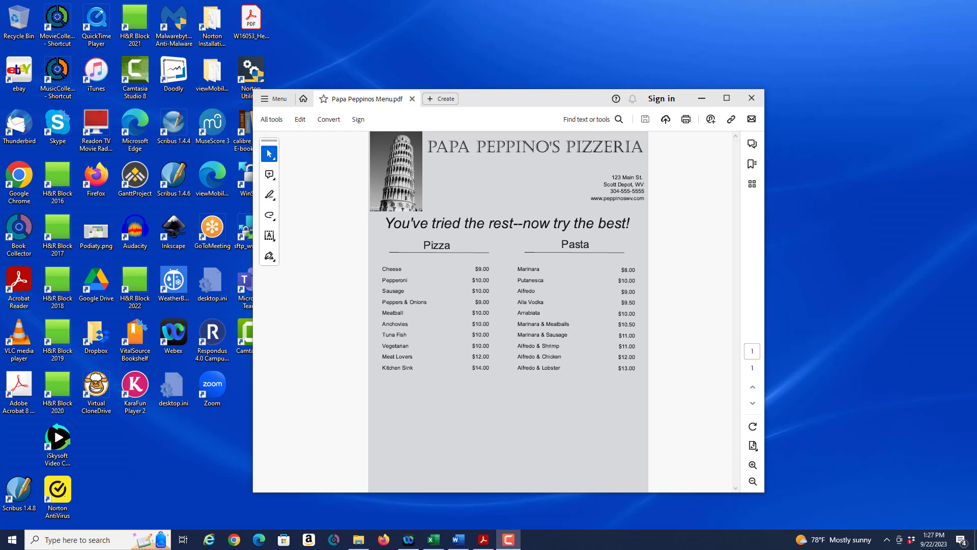
key("alt+F4")
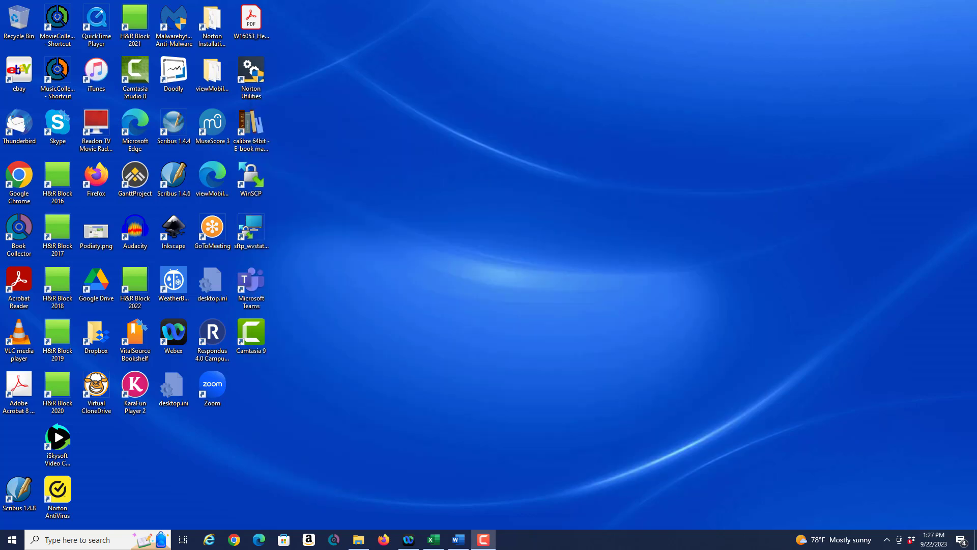
Launch Scribus 1.4.8 and create a single-page Letter portrait document with left, right, top and bottom margins of 0 in
double_click(20, 491)
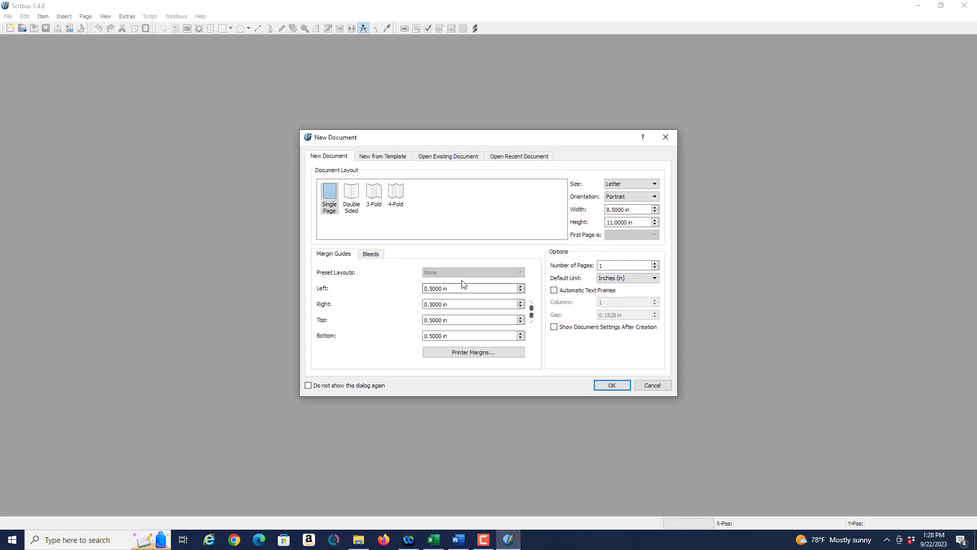
left_click_drag(456, 288, 404, 285)
type("0")
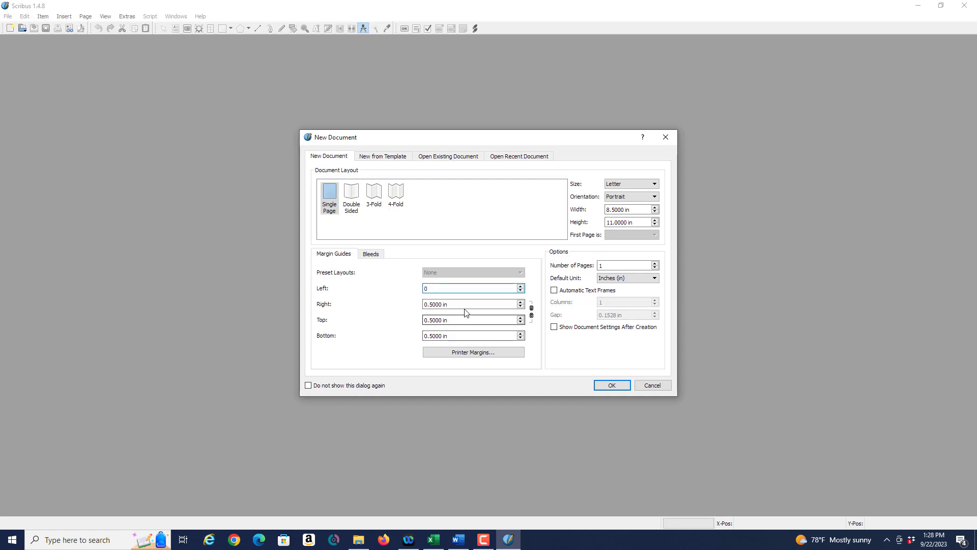
key("Tab")
type("0")
key("Tab")
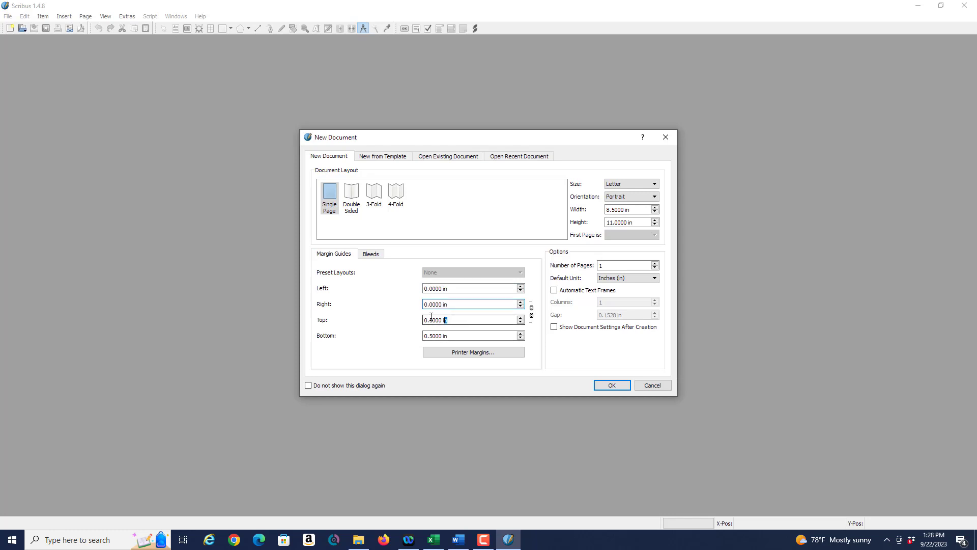
type("0")
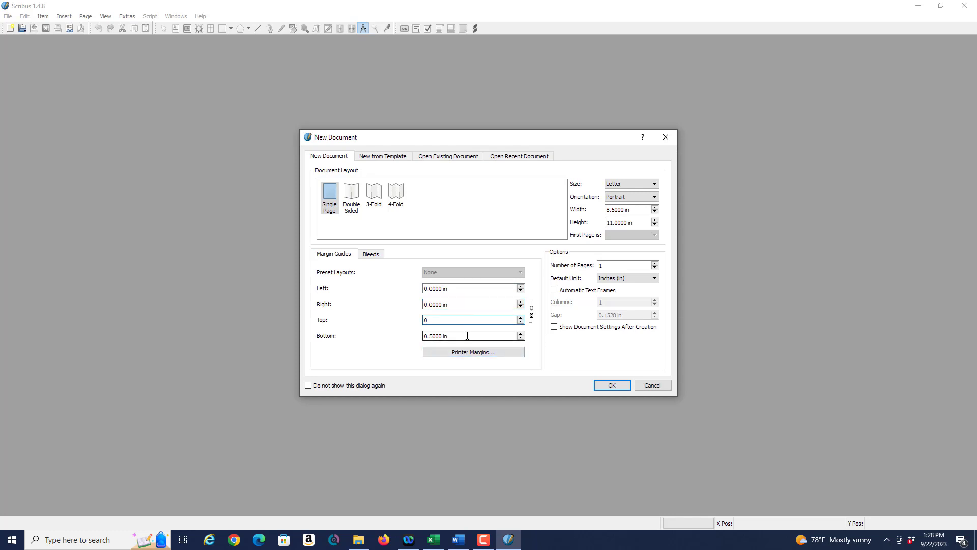
key("Tab")
type("0")
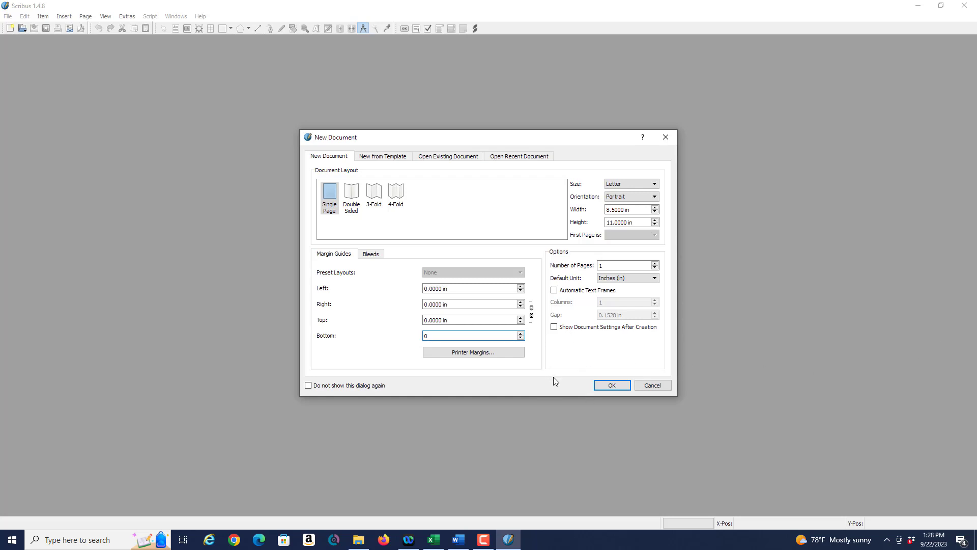
left_click(612, 385)
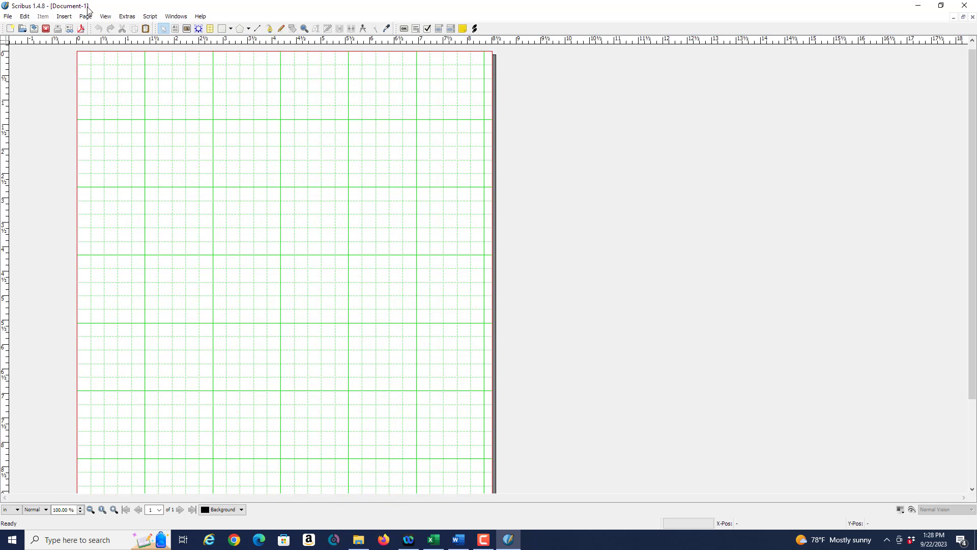
Draw a default rectangle shape from the page's upper-left corner, about 8.7 in wide and 9.25 in high
left_click(64, 18)
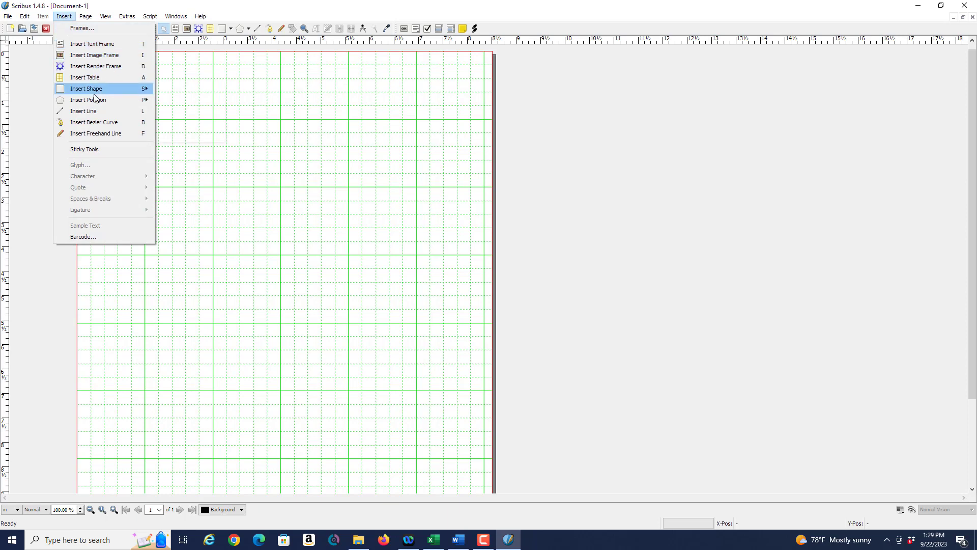
mouse_move(97, 92)
mouse_move(199, 105)
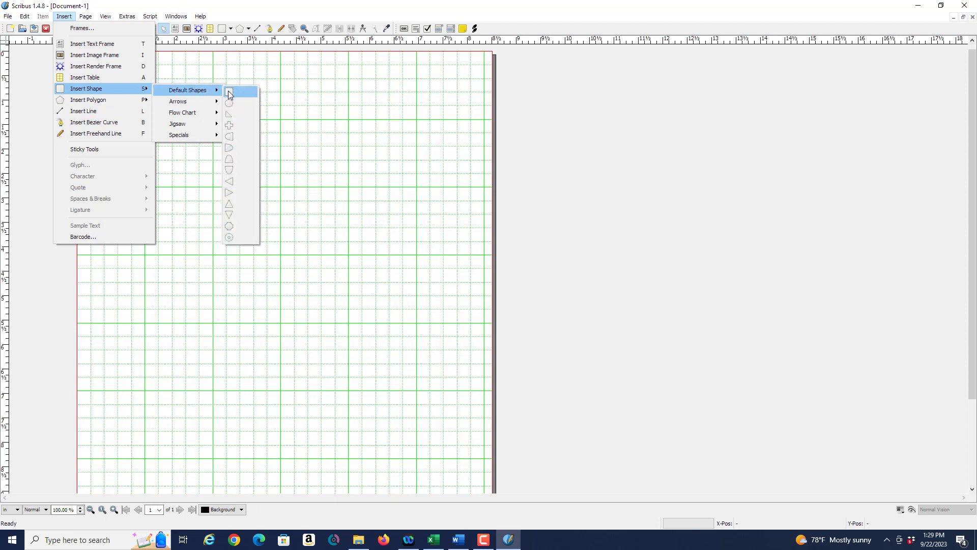
left_click(232, 91)
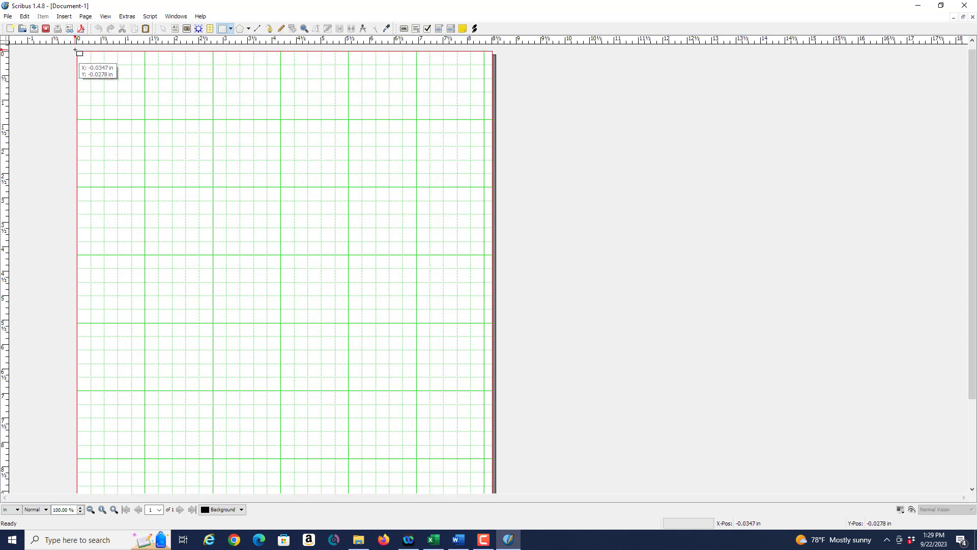
left_click_drag(75, 51, 501, 501)
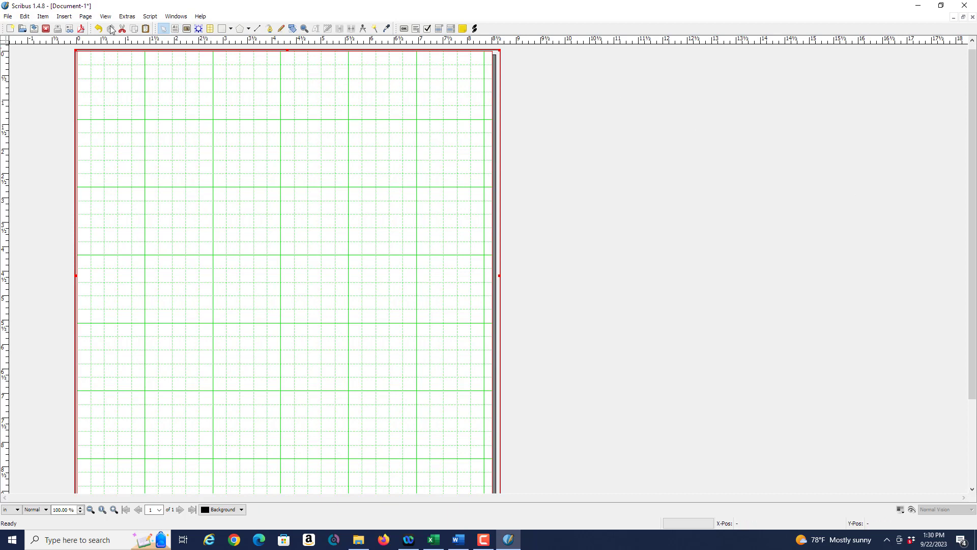
Set the rectangle's width to 8.5 in and its height to 11 in
left_click(178, 17)
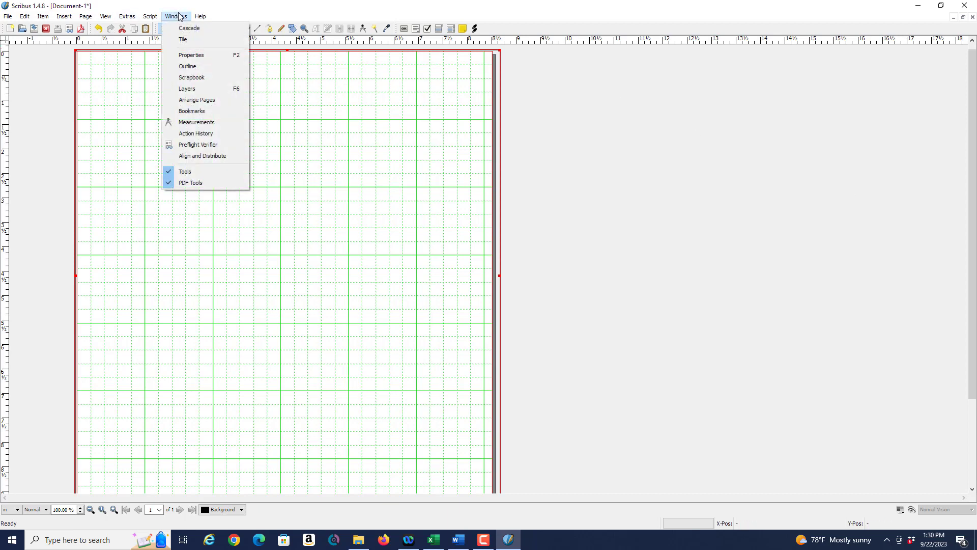
left_click(207, 61)
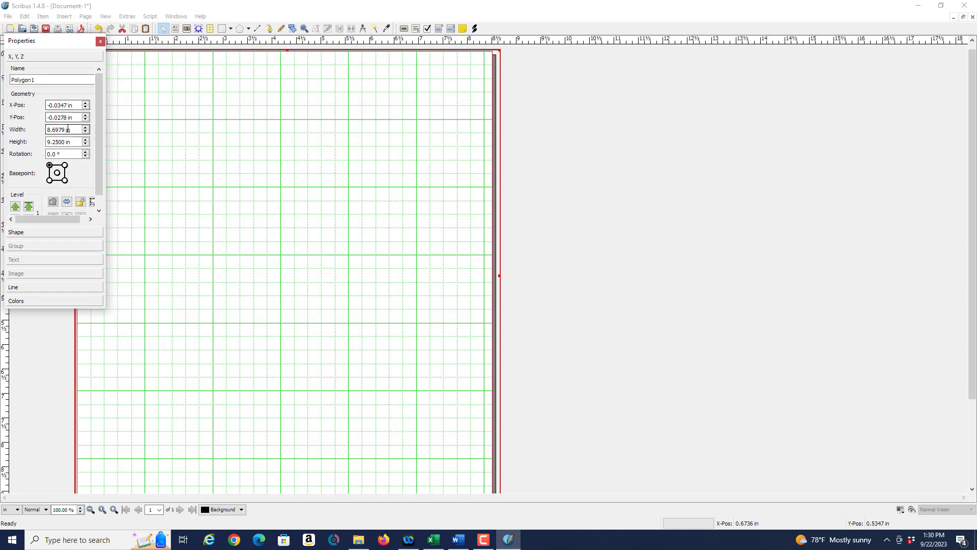
left_click_drag(71, 129, 42, 132)
type("8")
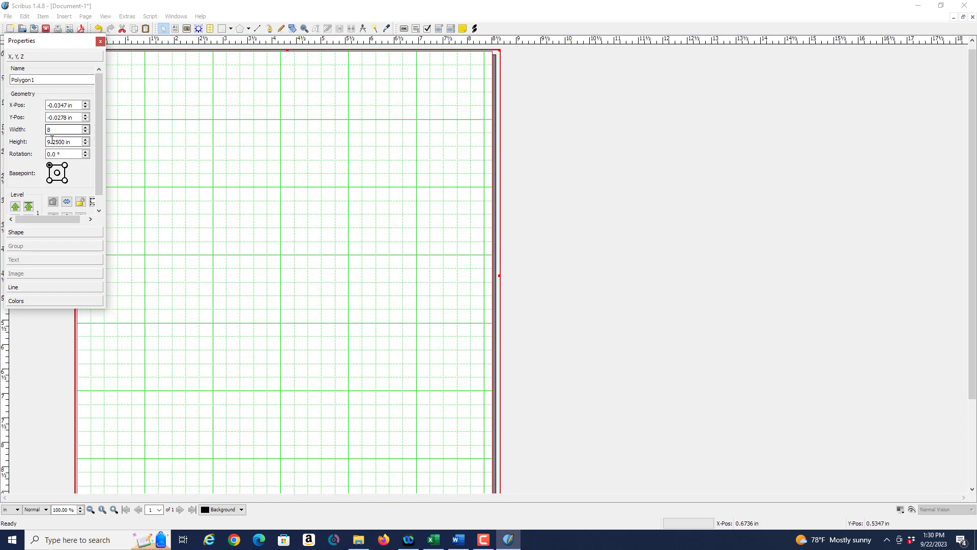
type(".5")
left_click_drag(76, 144, 42, 147)
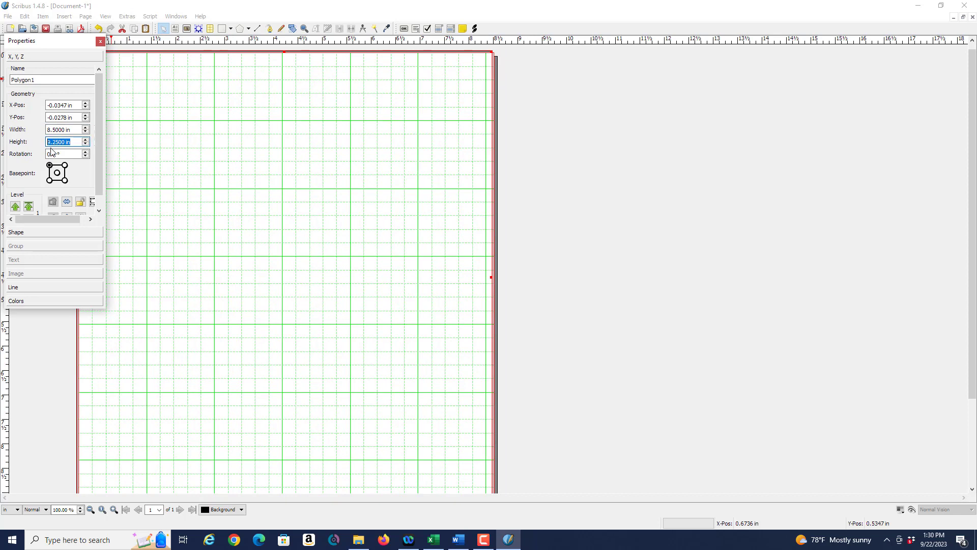
type("11")
Position the rectangle at X 0 in and Y 0 in
left_click(78, 104)
type("0")
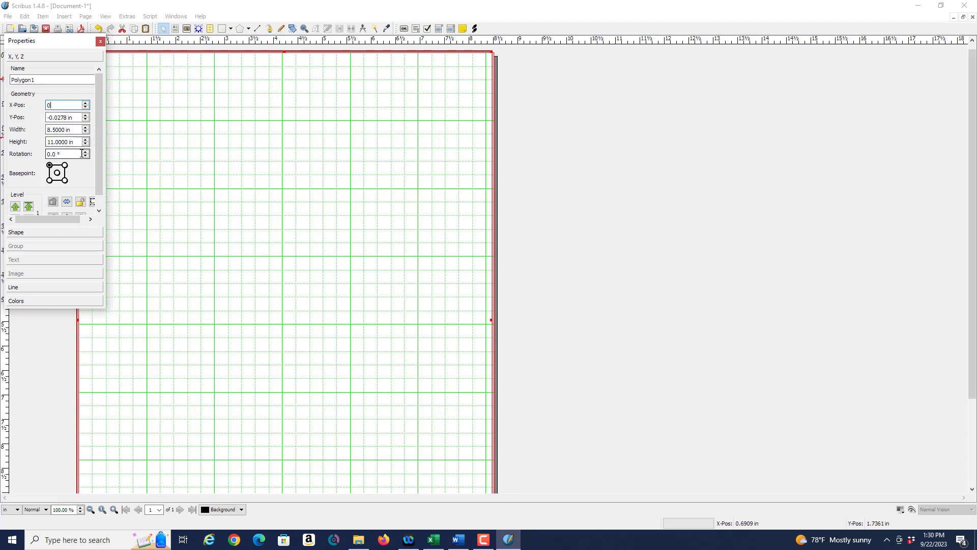
left_click(81, 118)
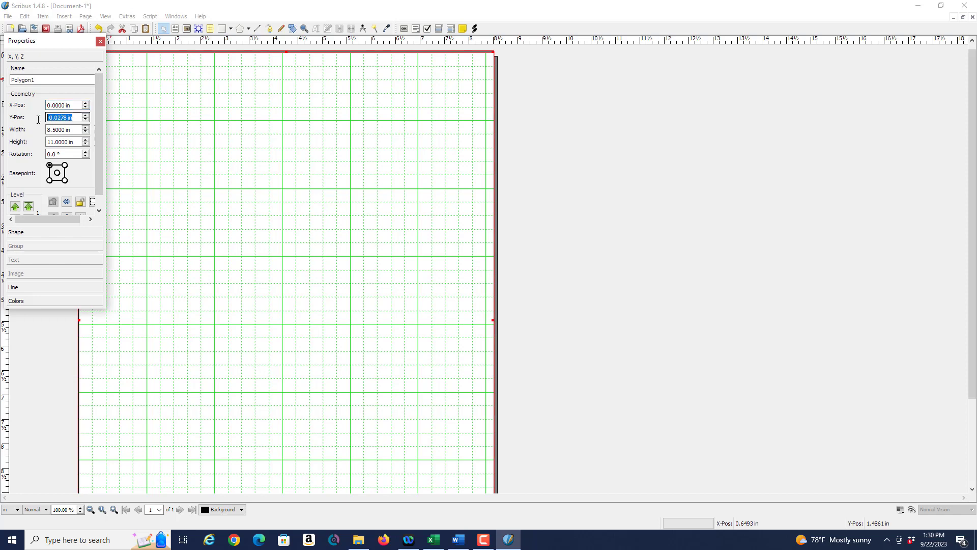
type("0")
Rename the page-sized rectangle to Background
left_click(52, 75)
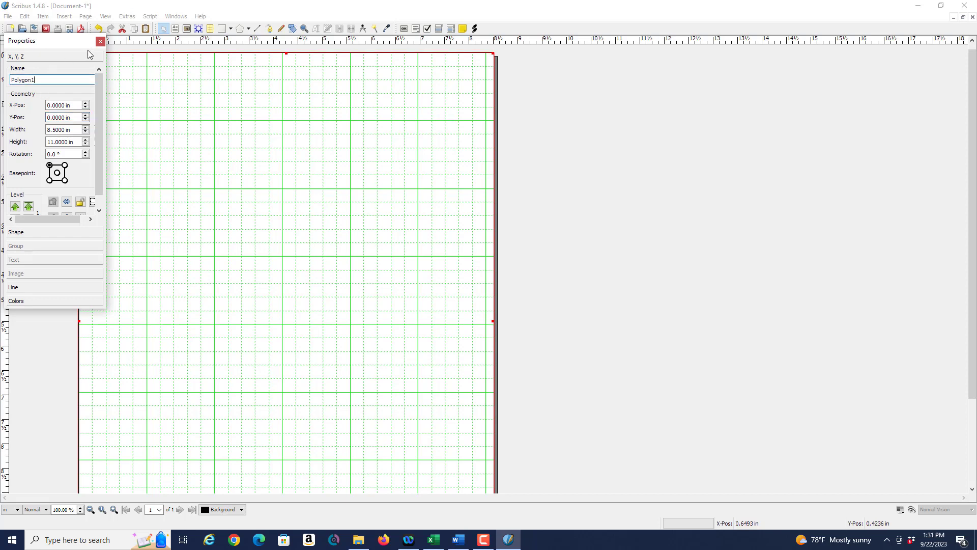
key("BackSpace")
key("BackSpace")
key("BackSpace")
key("BackSpace")
key("BackSpace")
key("BackSpace")
key("BackSpace")
type("Background")
Fill the Background rectangle with Black at a 20 % shade
left_click(30, 301)
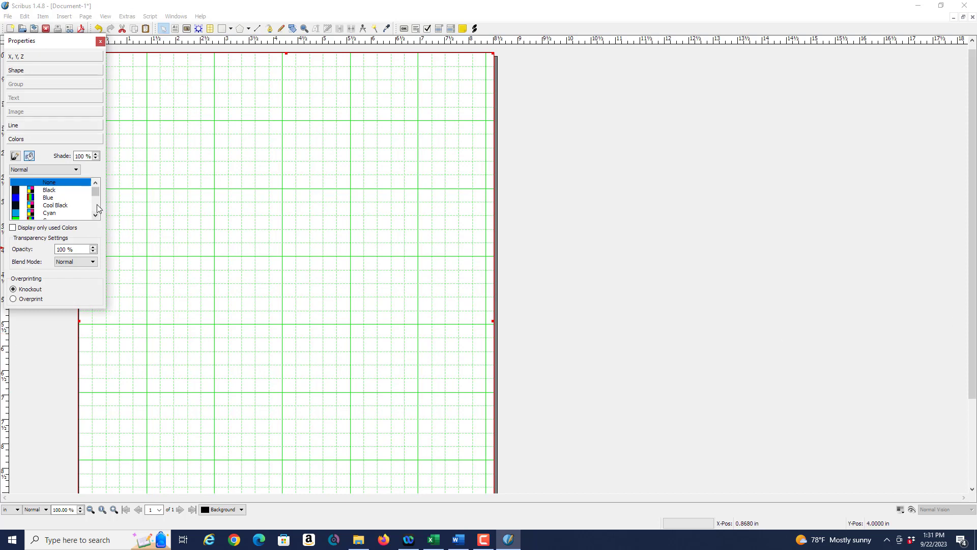
mouse_move(96, 192)
left_mouse_down()
mouse_move(96, 224)
mouse_move(97, 187)
left_mouse_up()
left_click(48, 189)
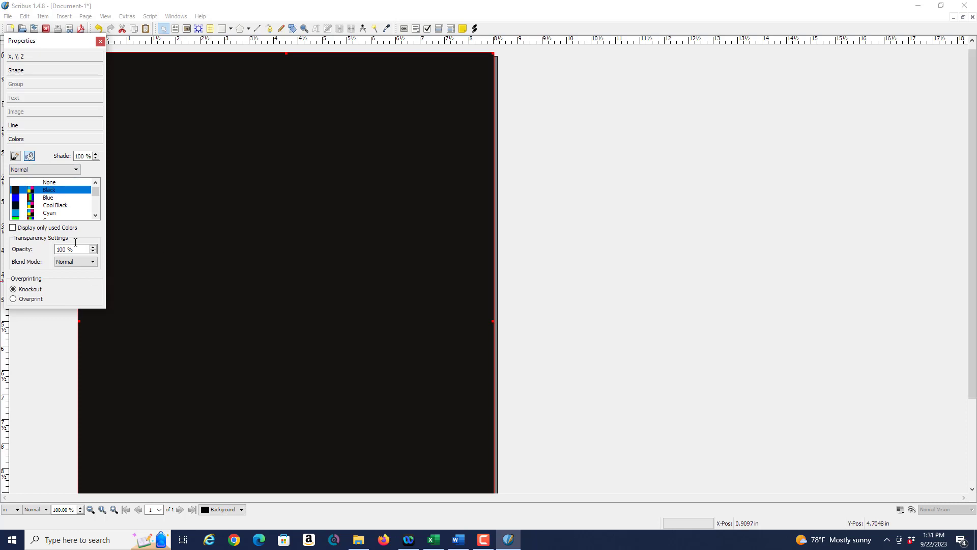
left_click(95, 159)
left_click(95, 158)
left_click(97, 161)
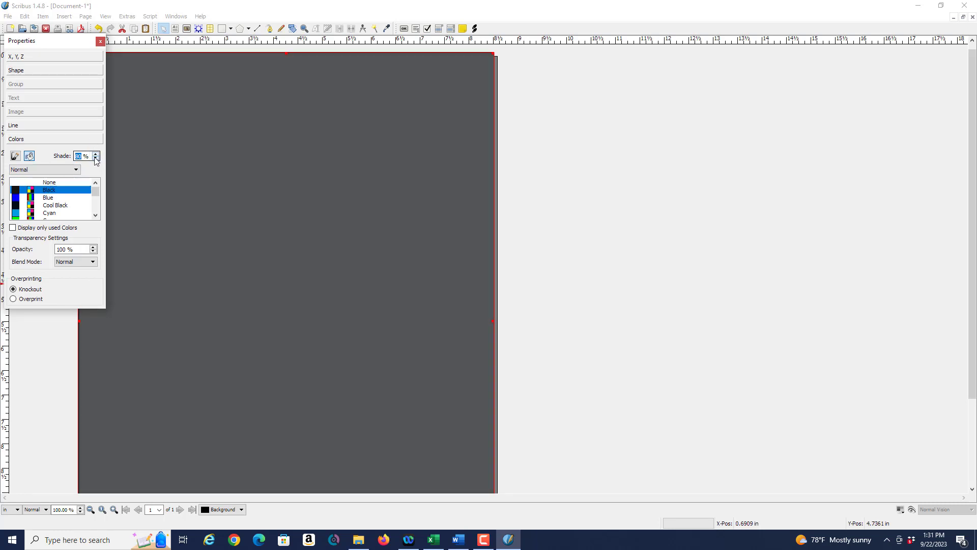
left_click(96, 159)
left_click(96, 158)
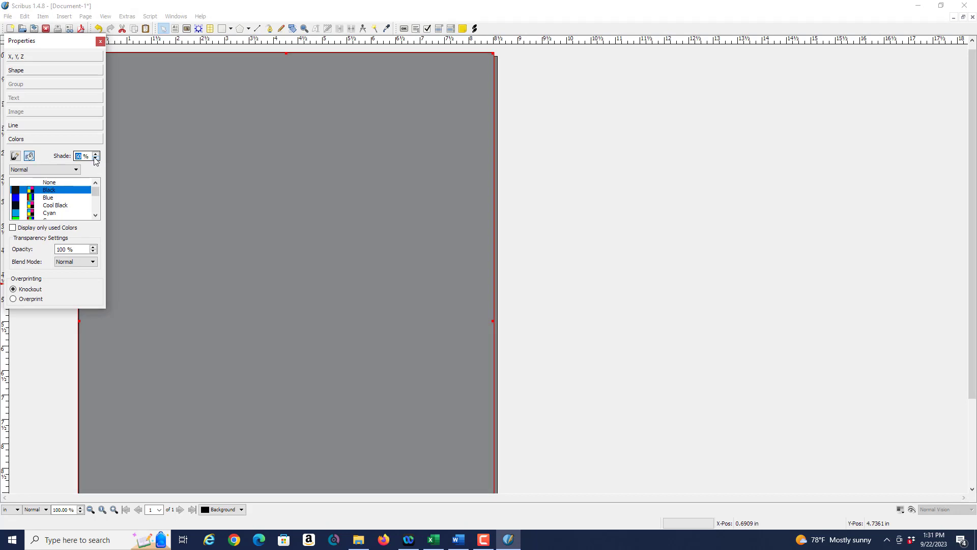
left_click(96, 160)
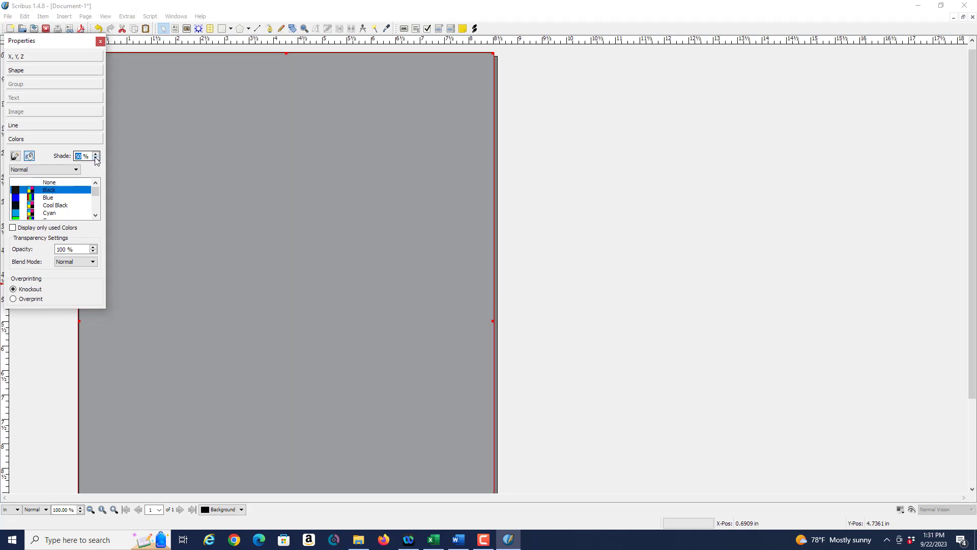
left_click(97, 160)
left_click(96, 159)
left_click(96, 159)
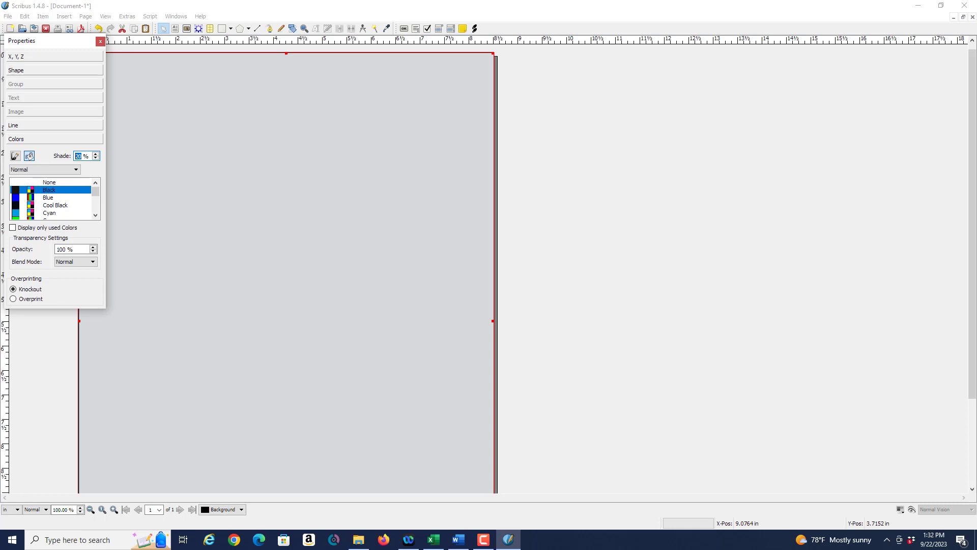
Lock the Background rectangle and close its properties
left_click(16, 57)
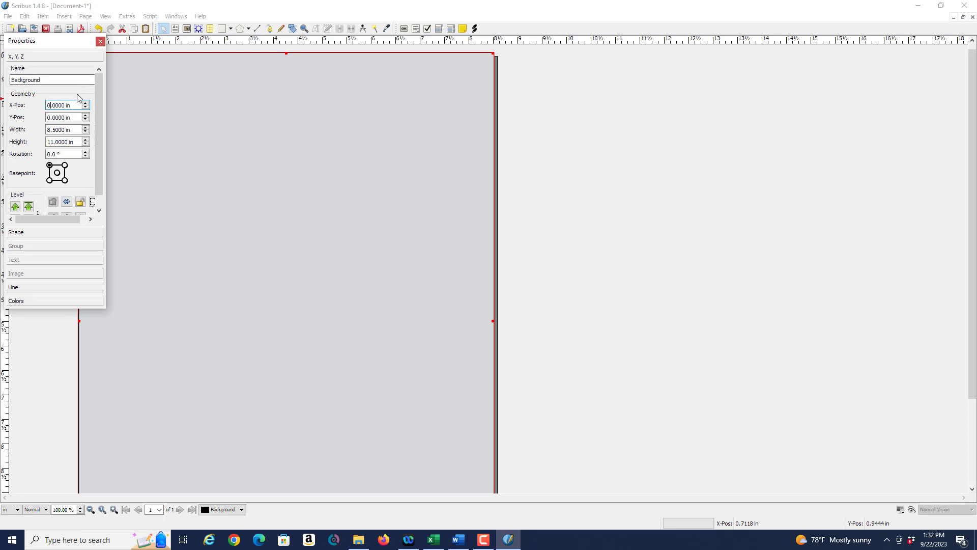
left_click(79, 203)
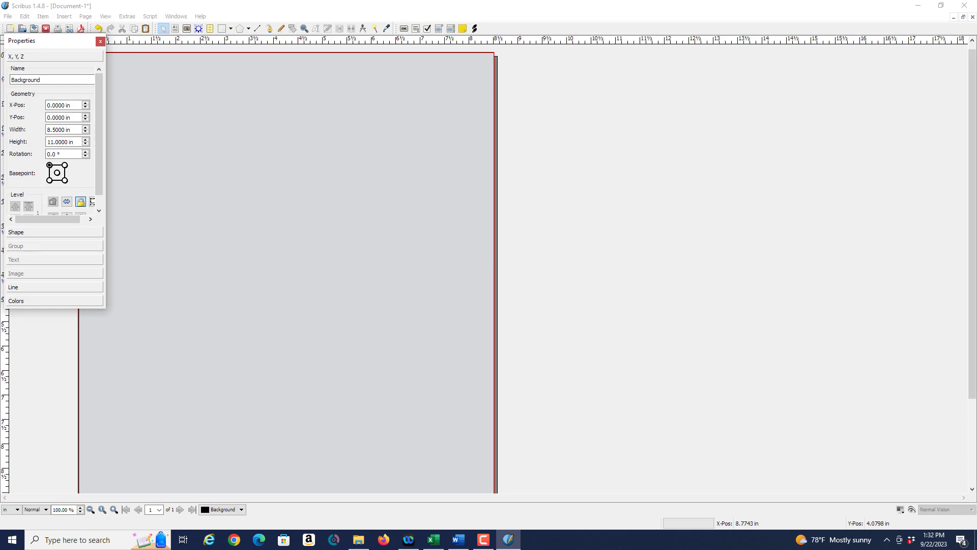
left_click(101, 41)
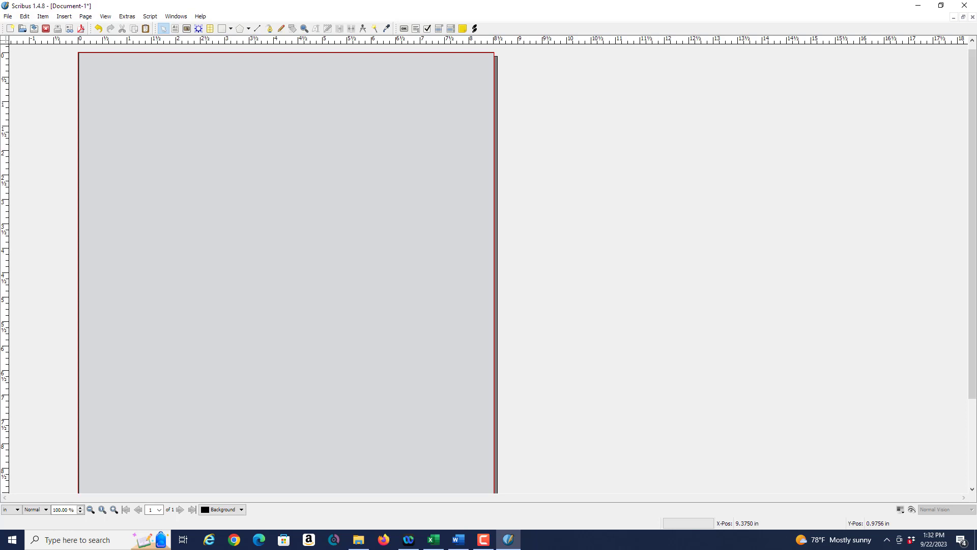
Draw an image frame in the page's upper-left corner, about 4 in wide and 4 in high
left_click(64, 16)
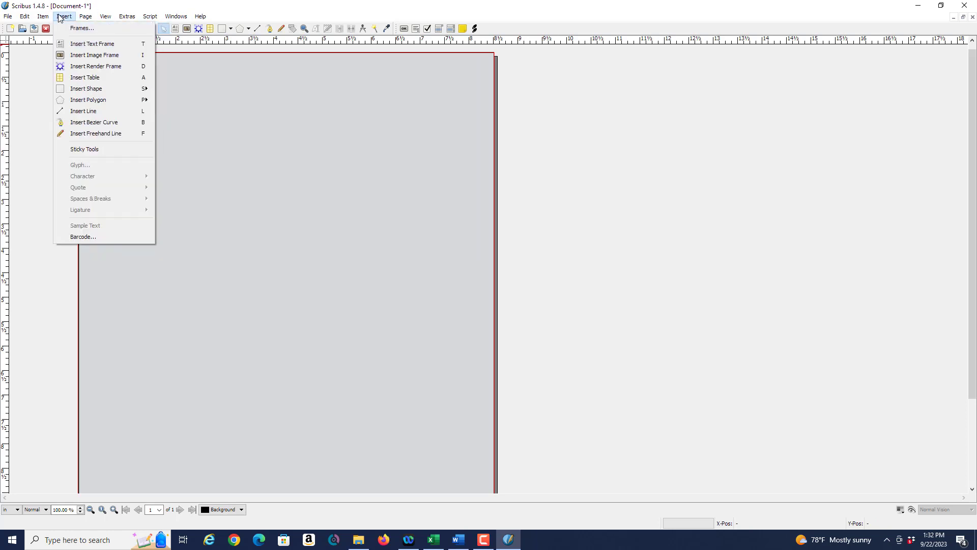
left_click(90, 55)
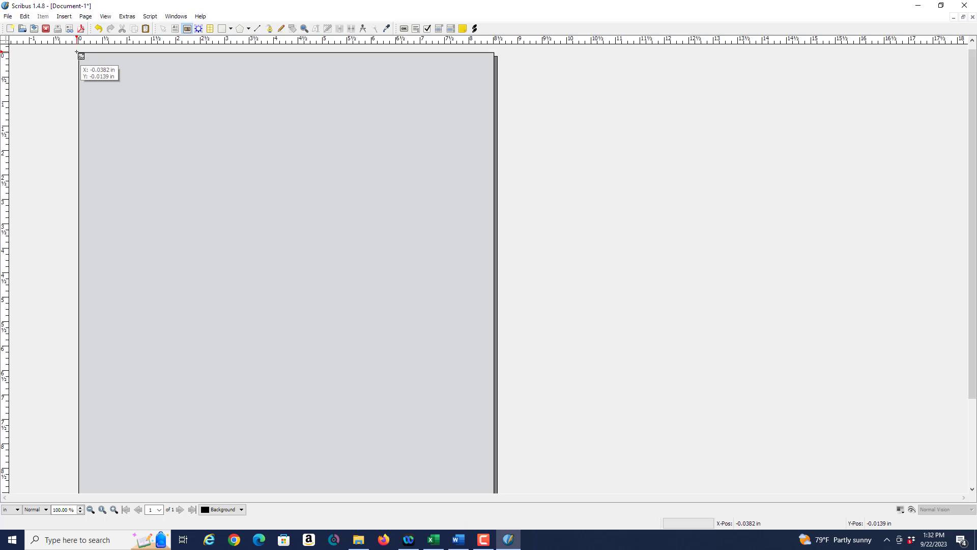
left_click_drag(77, 52, 270, 253)
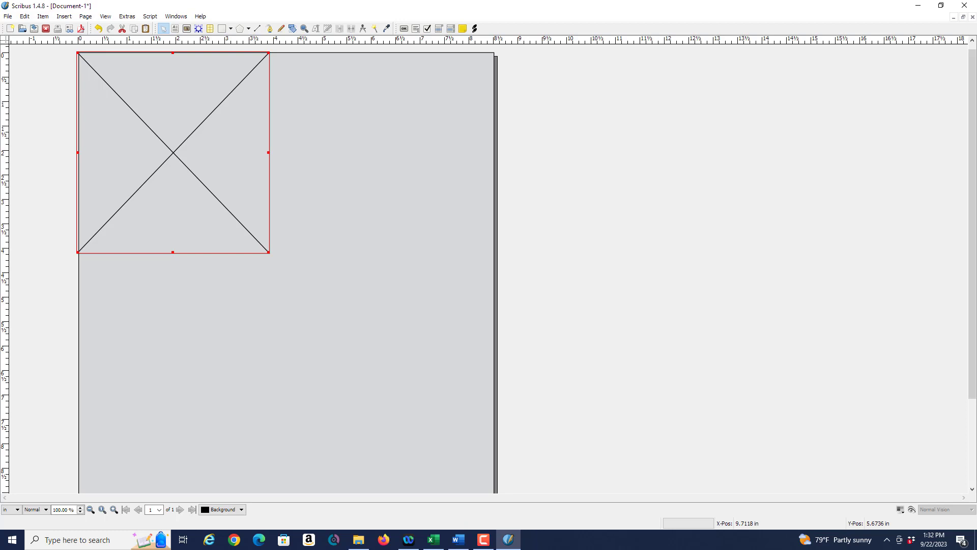
Load the Pisa PNG picture from the Week #4 folder into the image frame
right_click(174, 103)
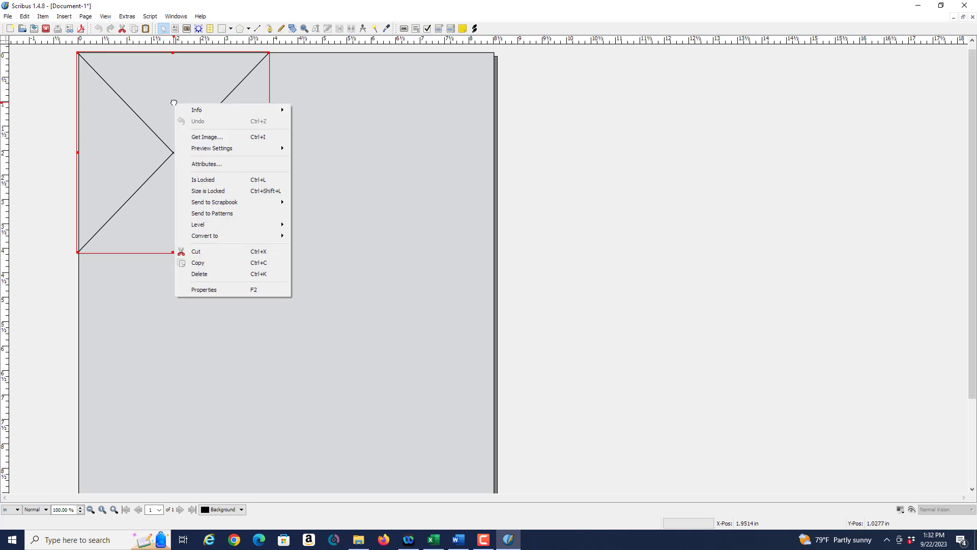
left_click(208, 138)
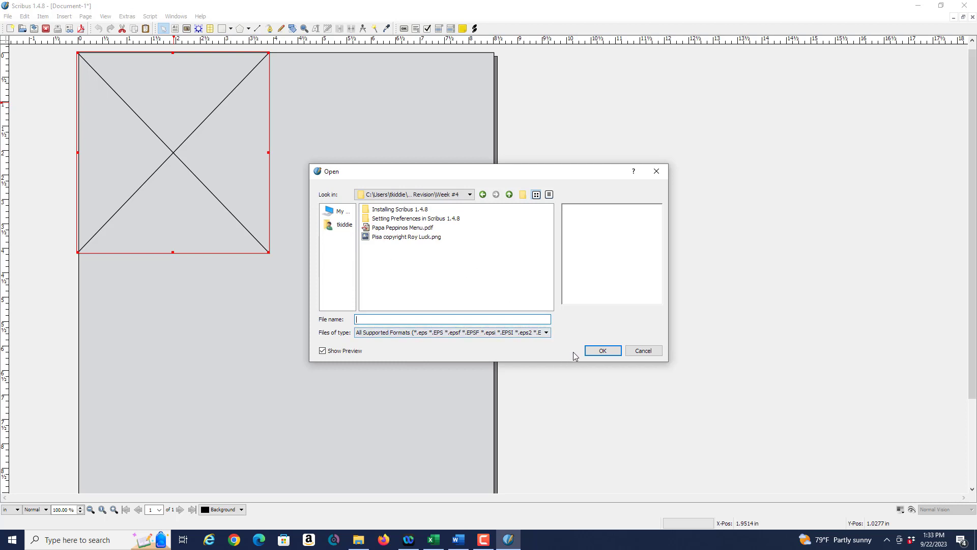
left_click(816, 545)
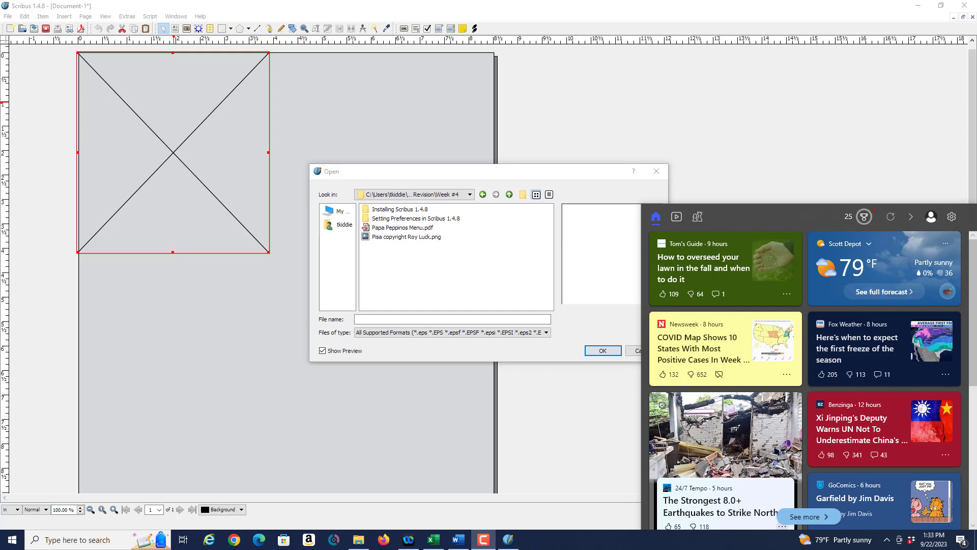
key("Escape")
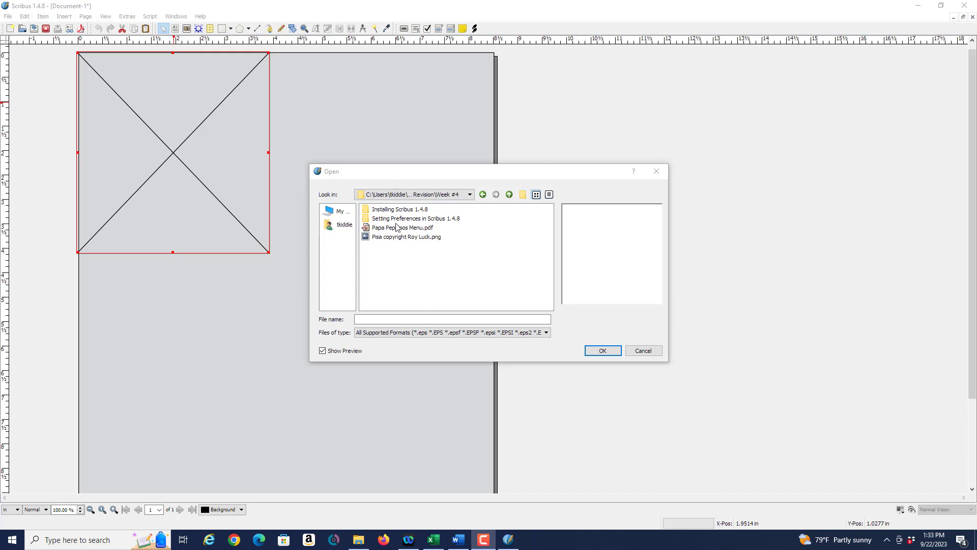
left_click(421, 239)
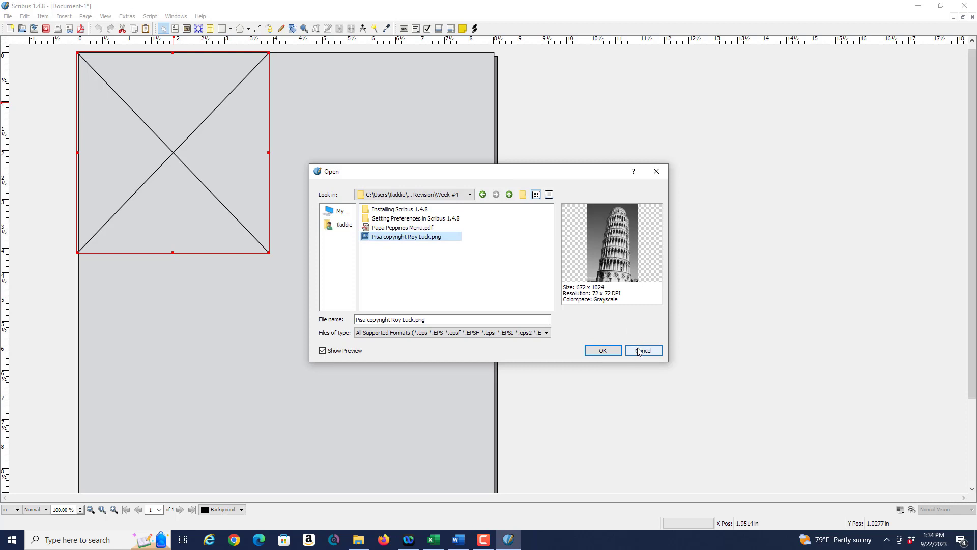
left_click(602, 350)
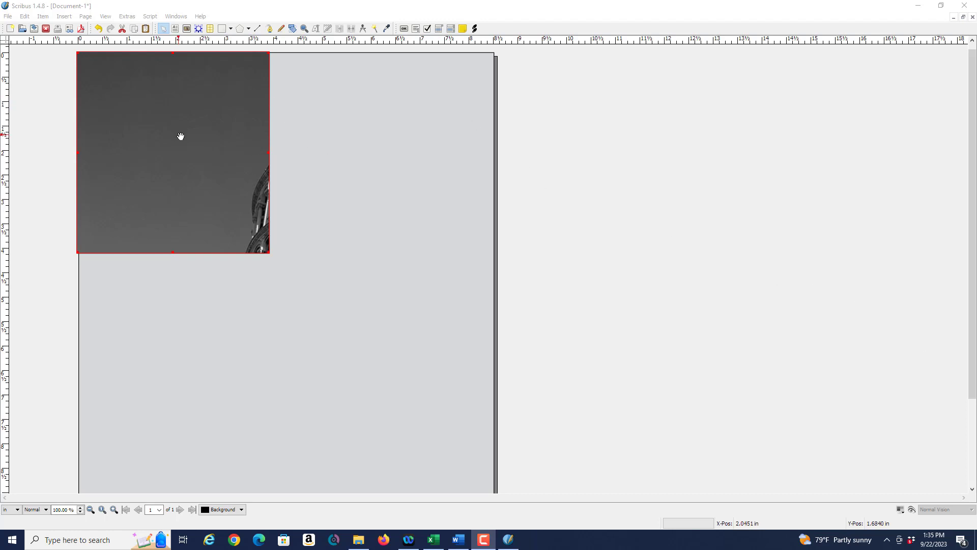
Fit the Pisa image to its frame and narrow the frame to the picture's right edge, about 2.7 in wide
right_click(168, 176)
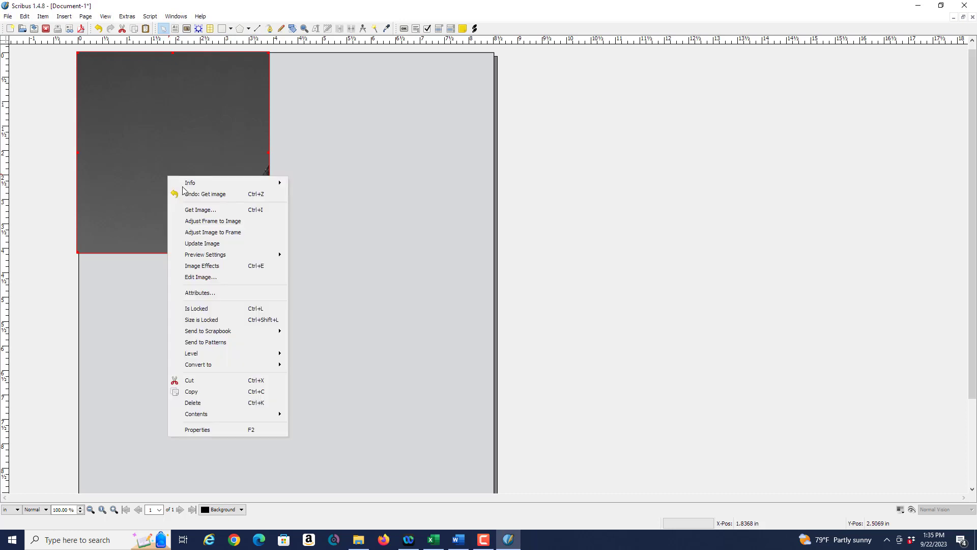
left_click(229, 235)
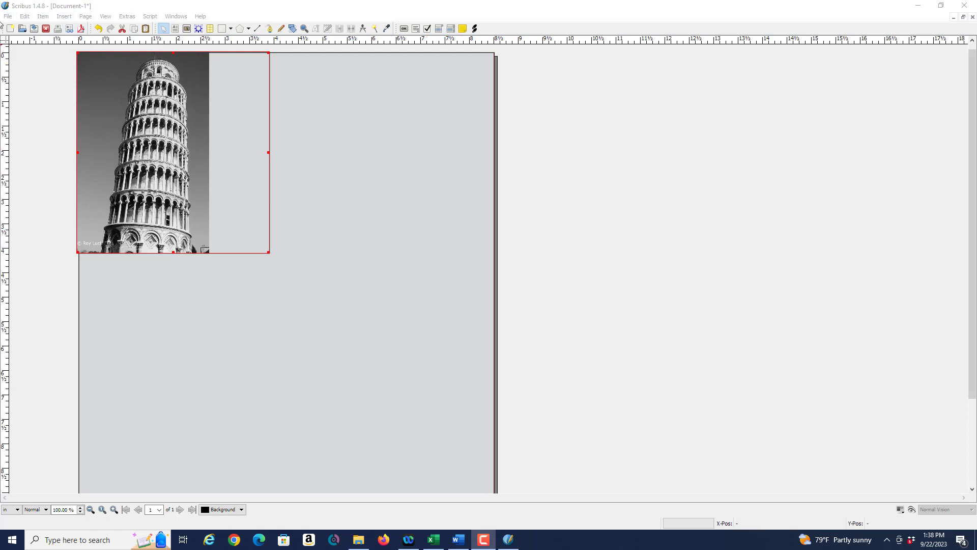
left_click(270, 153)
left_click_drag(269, 153, 209, 158)
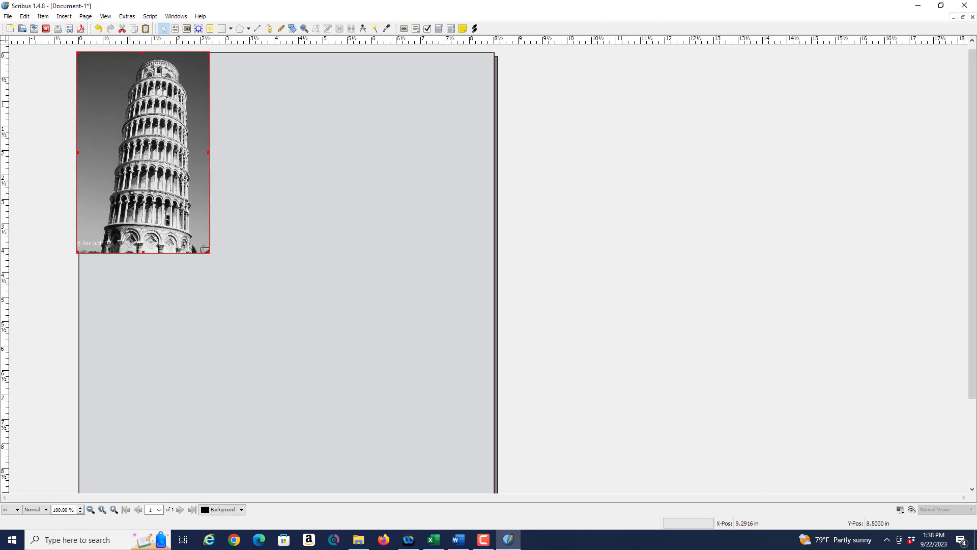
key("F10")
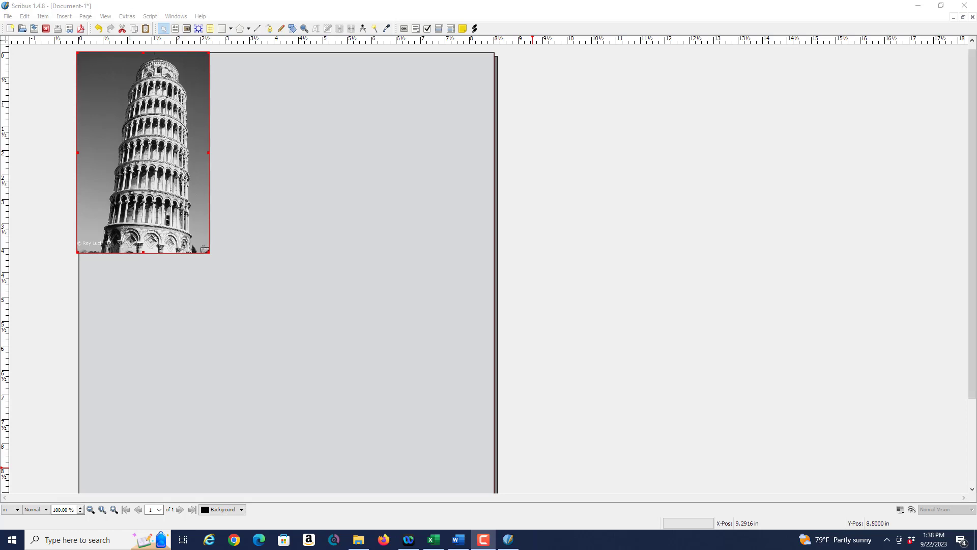
Draw a text frame about 5.76 in wide and 4.08 in high beside the picture and enter the title Papa Peppino's Pizzeria
left_click(63, 18)
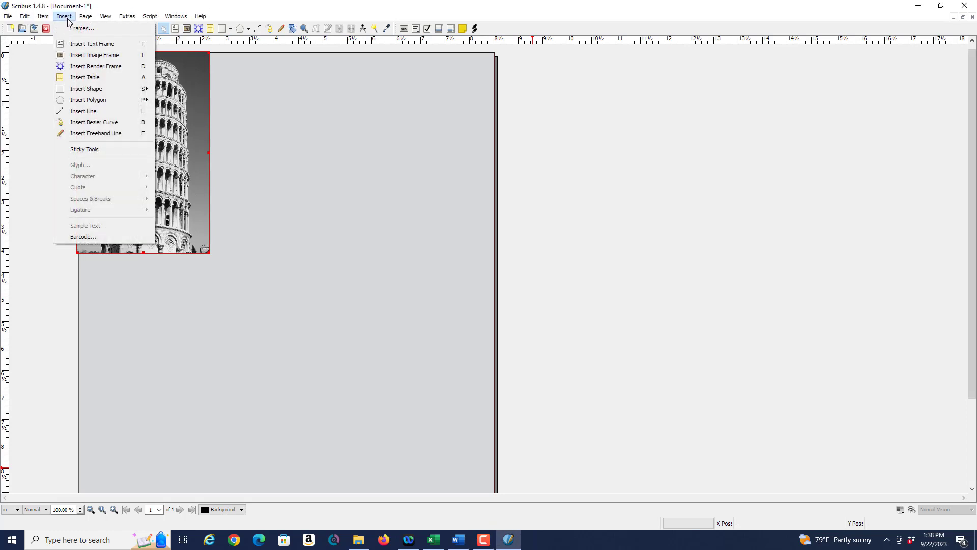
left_click(102, 47)
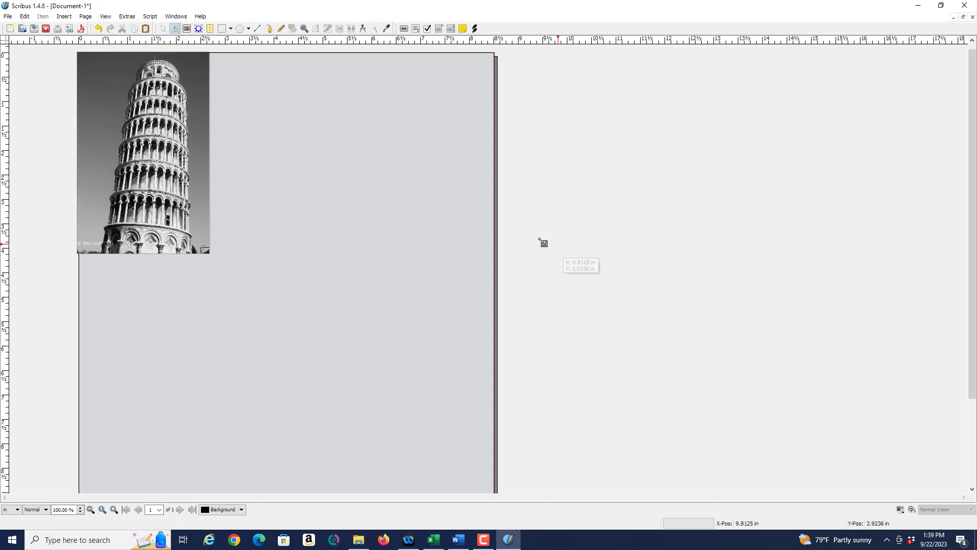
left_click_drag(215, 64, 215, 64)
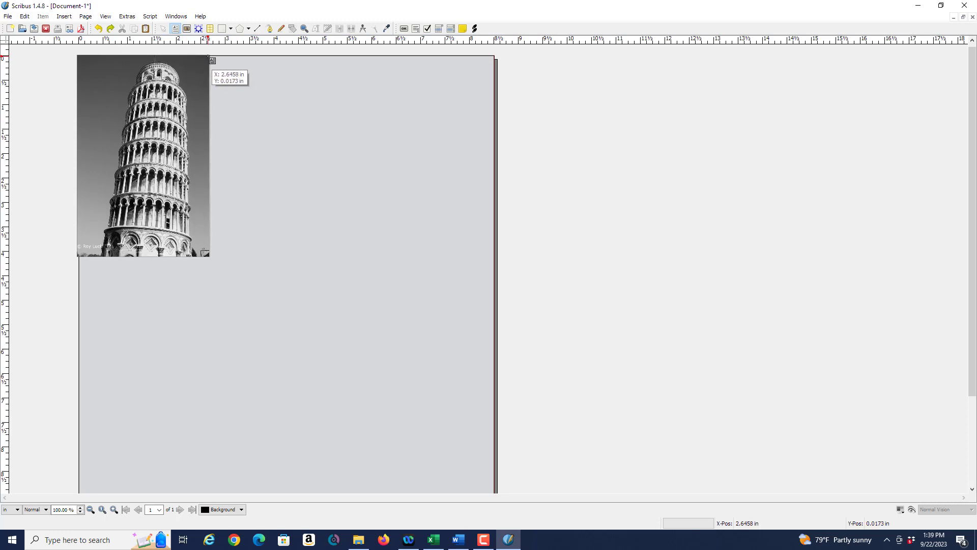
left_click_drag(208, 56, 489, 254)
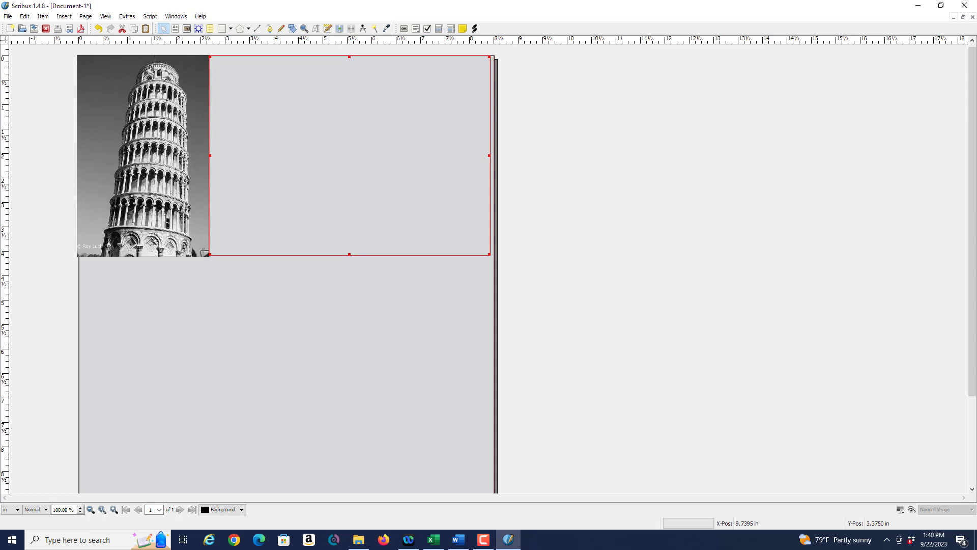
key("e")
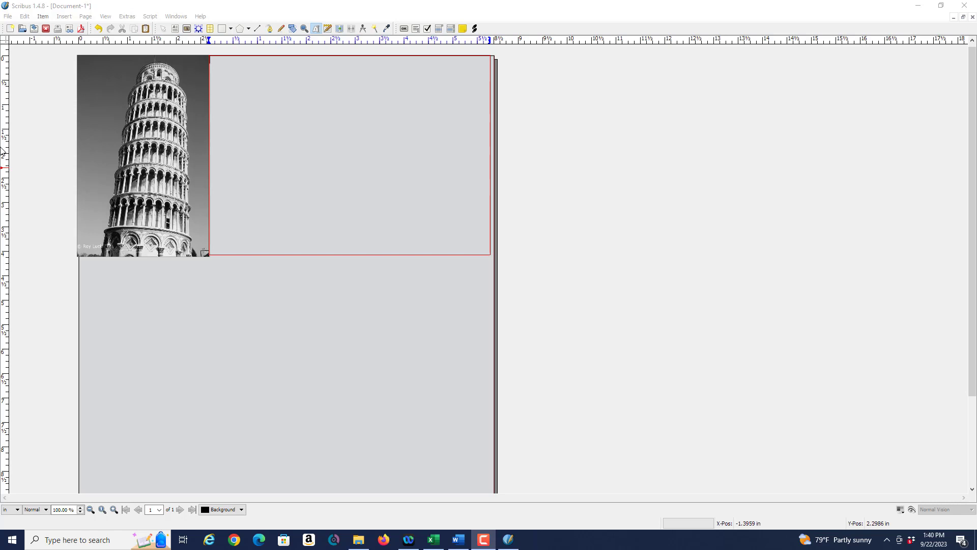
key("ctrl+v")
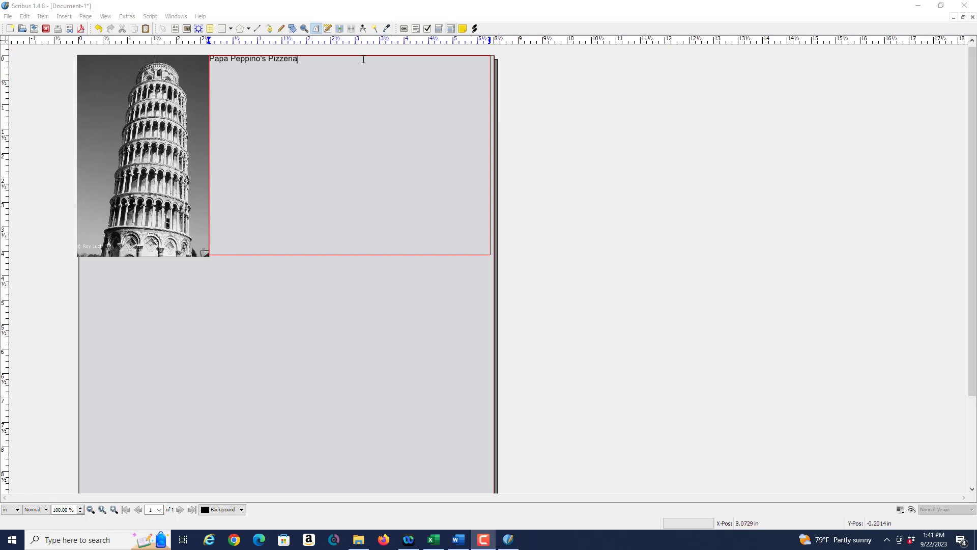
Set the font of the whole Papa Peppino's Pizzeria title to Castellar
left_click(300, 60)
left_click_drag(299, 61, 209, 59)
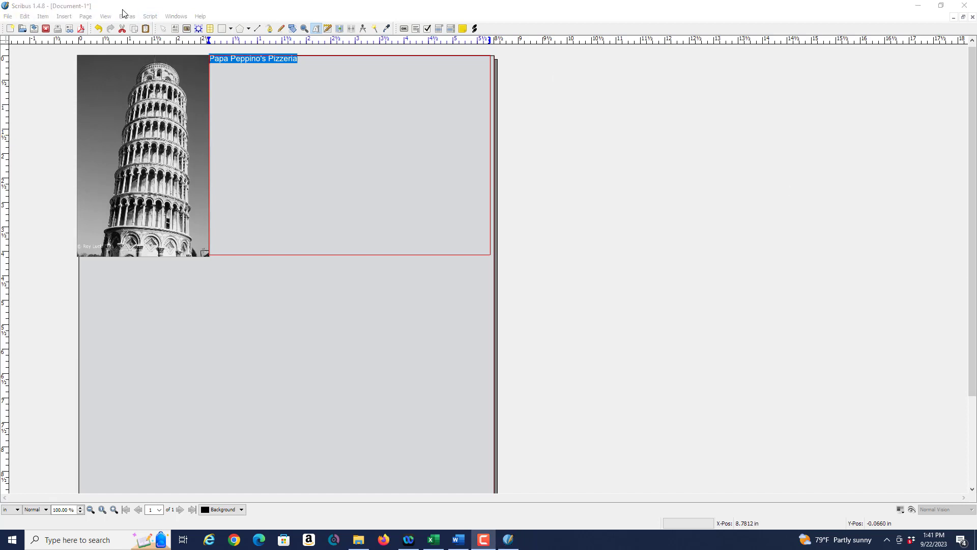
left_click(176, 18)
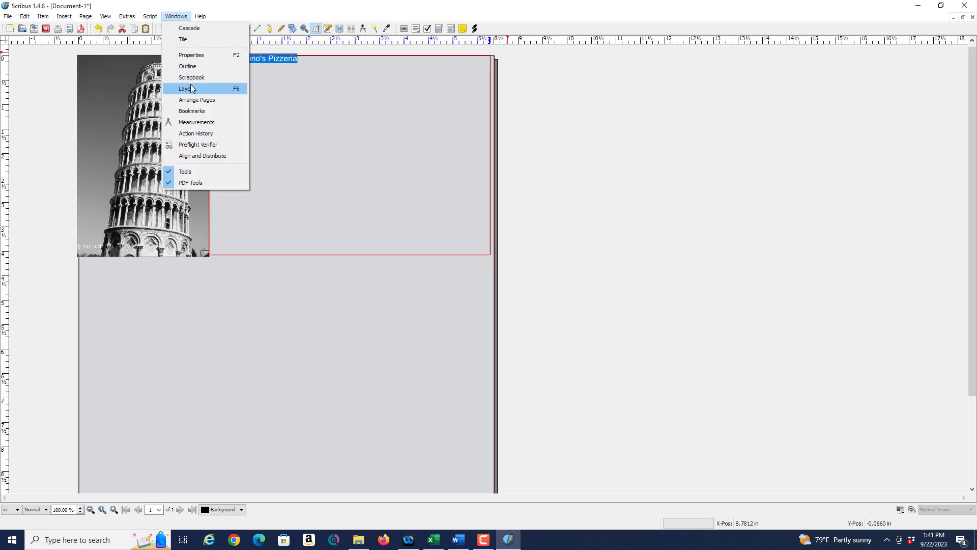
key("Escape")
key("F2")
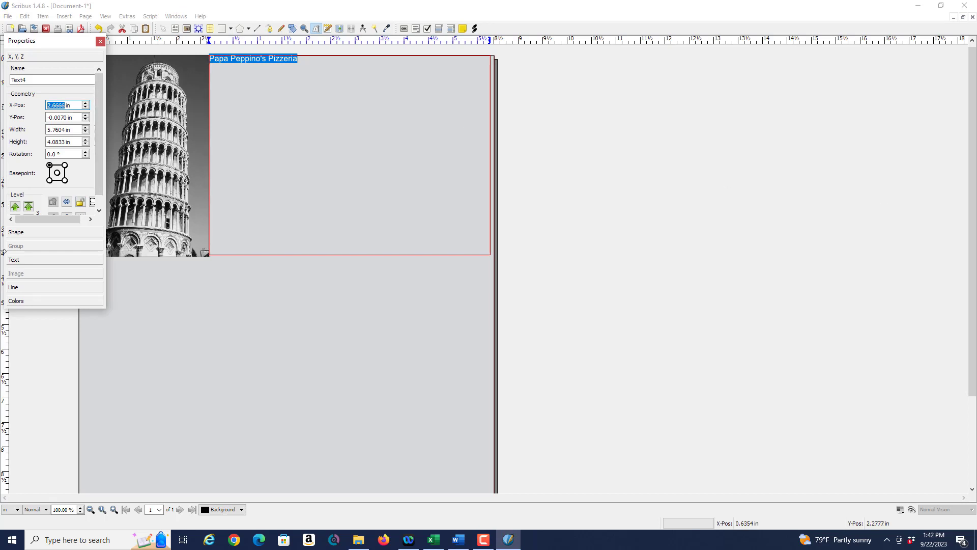
left_click(30, 263)
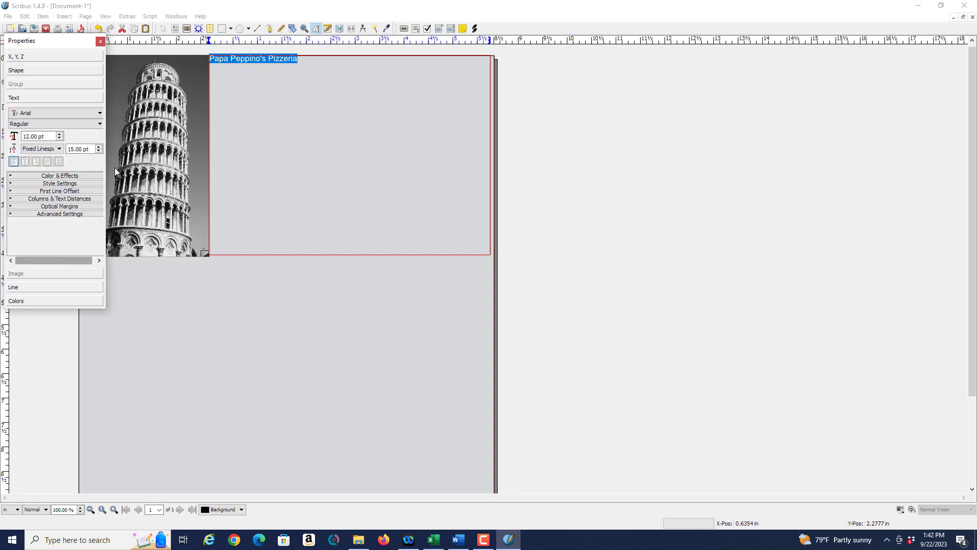
left_click(100, 113)
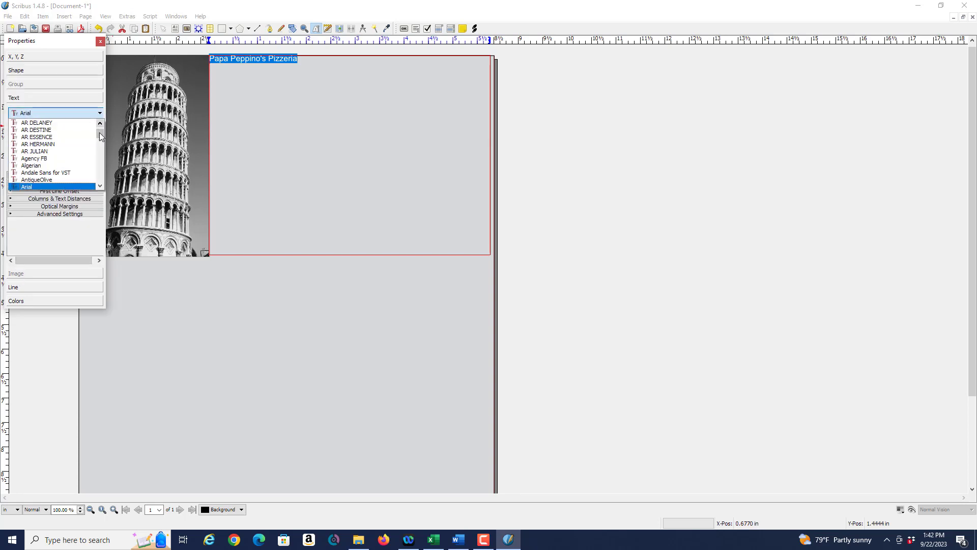
left_click_drag(100, 137, 99, 139)
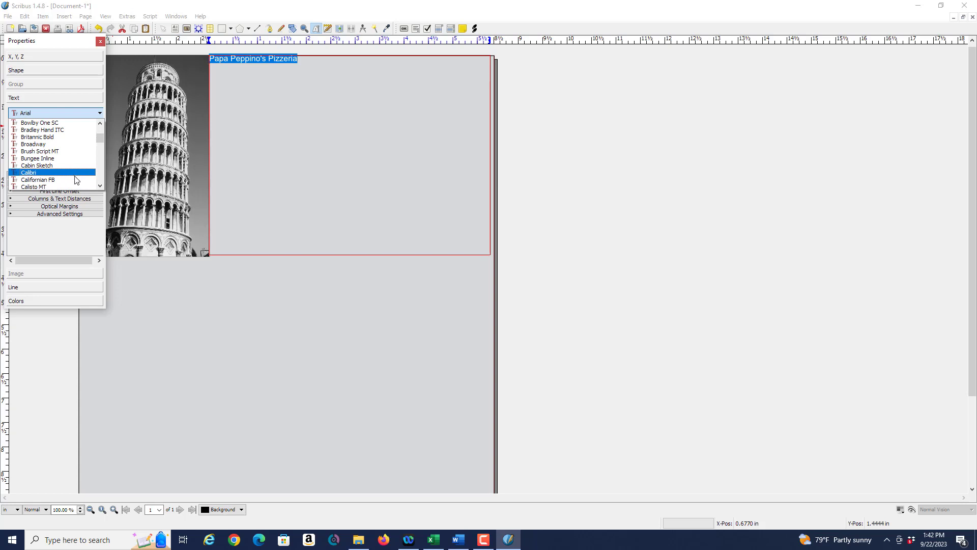
scroll(74, 179, "down", 3)
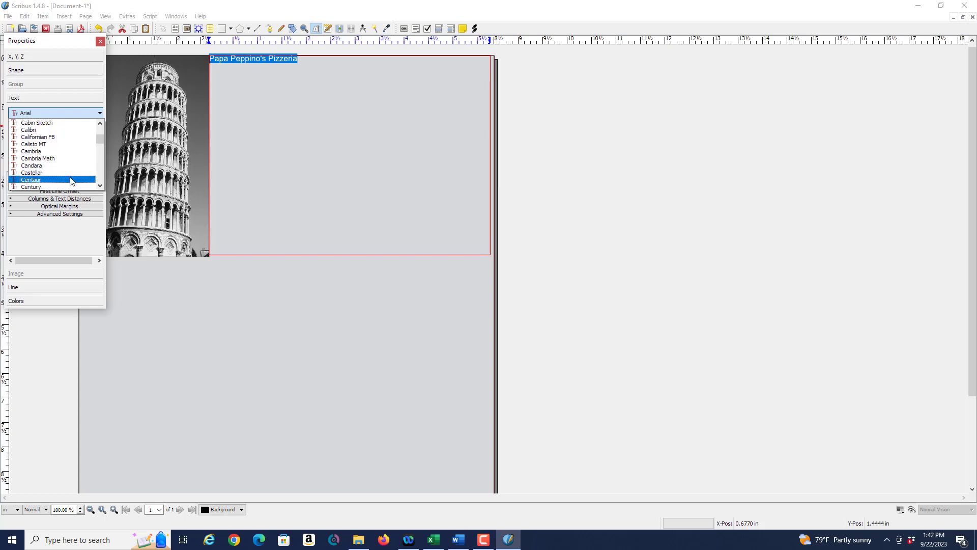
left_click(43, 174)
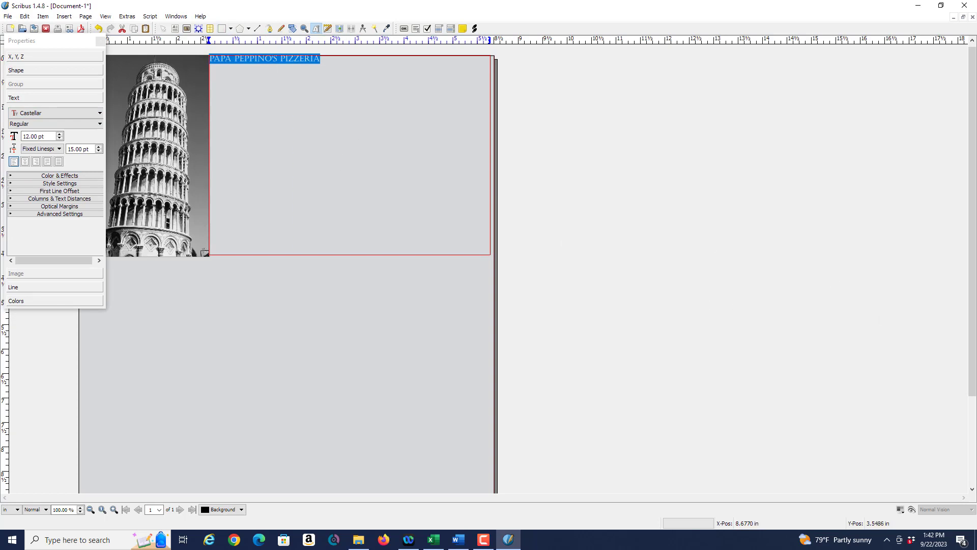
key("F10")
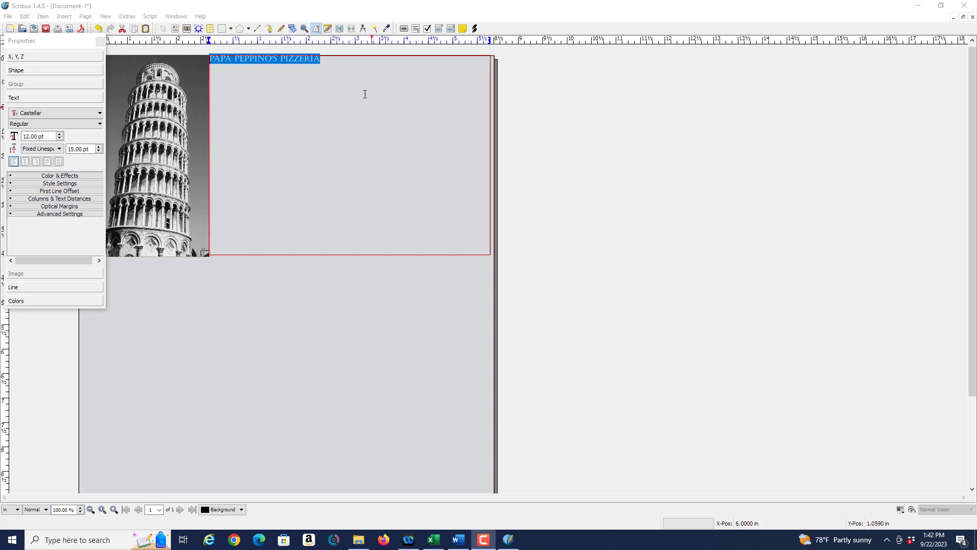
Set the title's font size to 30 pt so that it fits on one line
type("36")
key("Return")
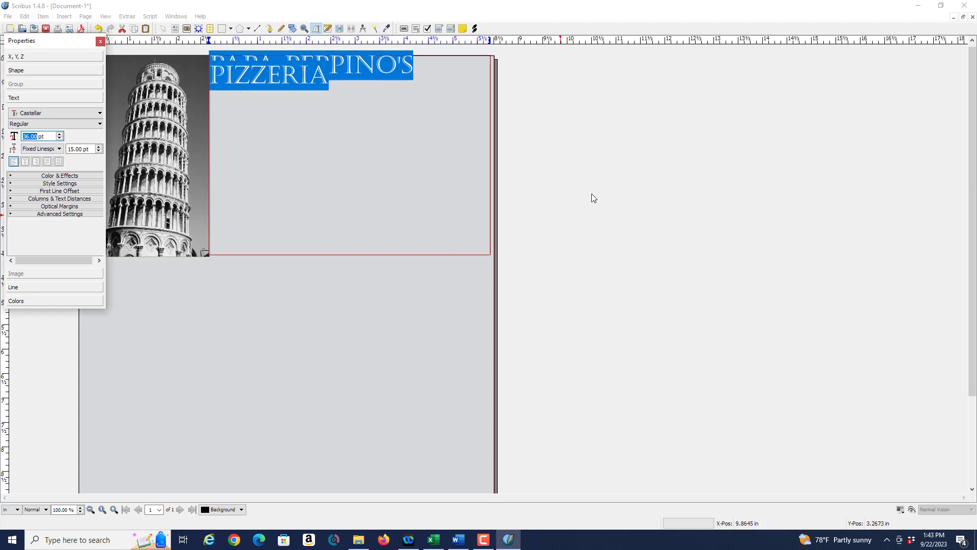
left_click(60, 139)
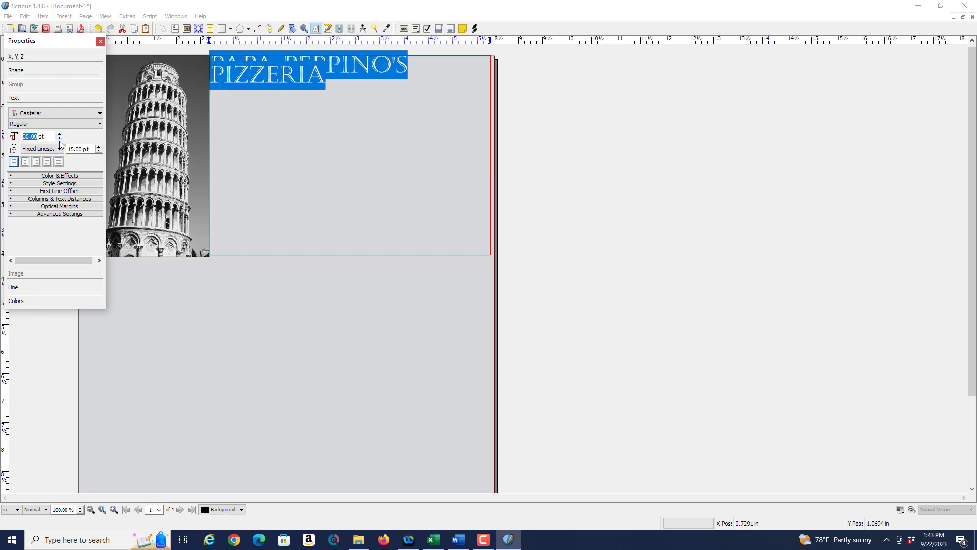
left_click(60, 139)
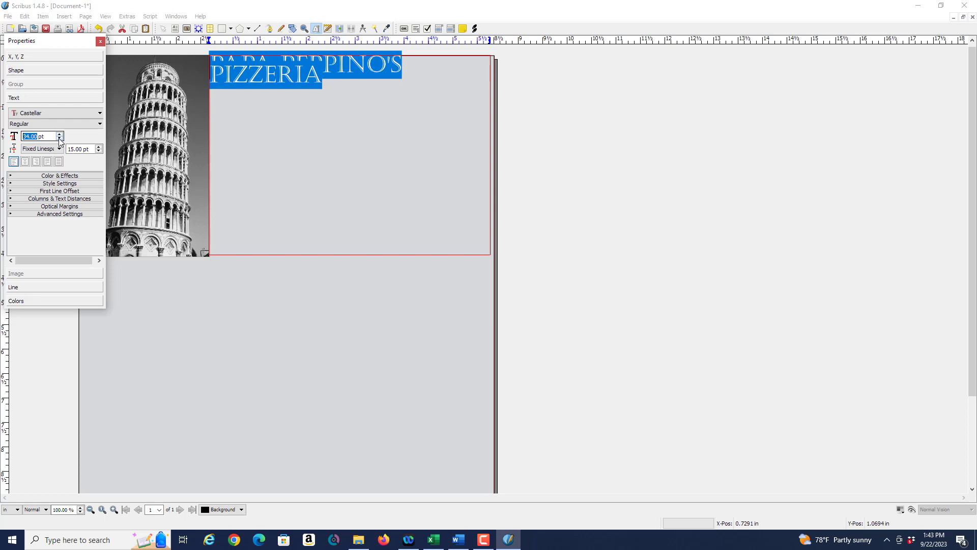
left_click(60, 139)
left_click(60, 140)
left_click(60, 139)
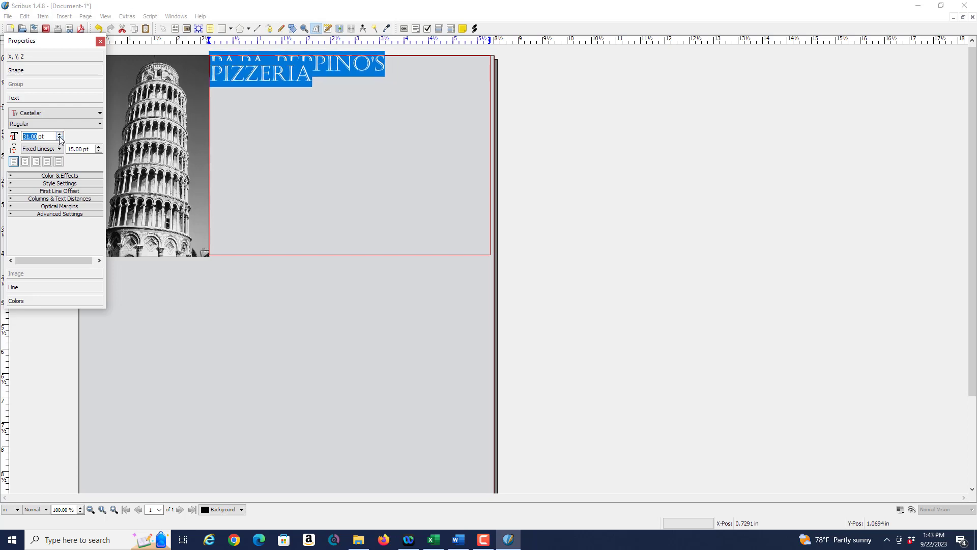
key("F10")
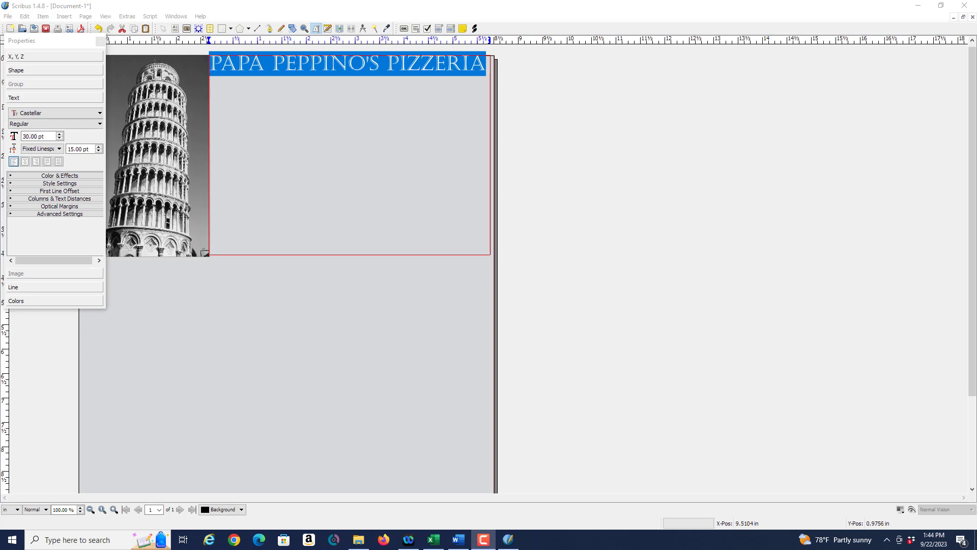
Add the pizzeria's street address and its town and state as two lines below the title
left_click(485, 74)
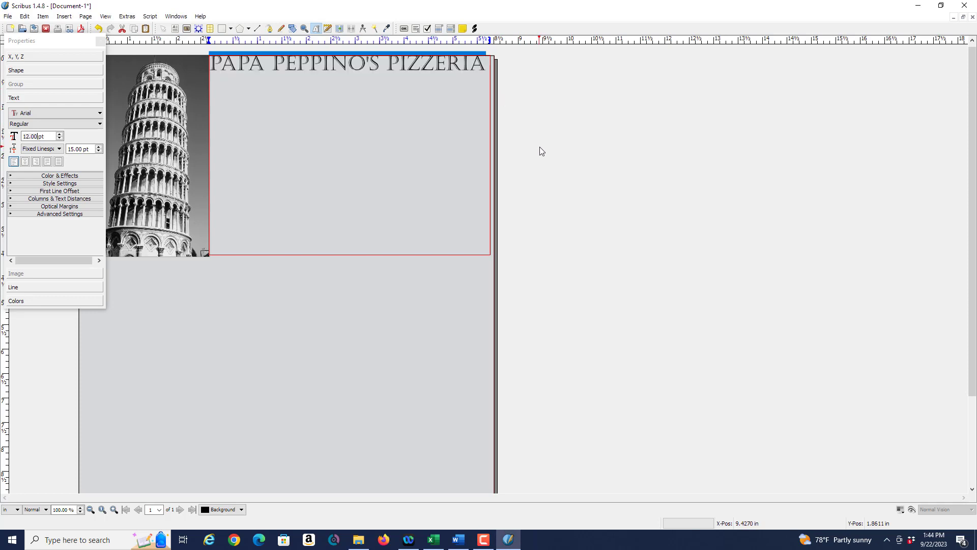
key("Home")
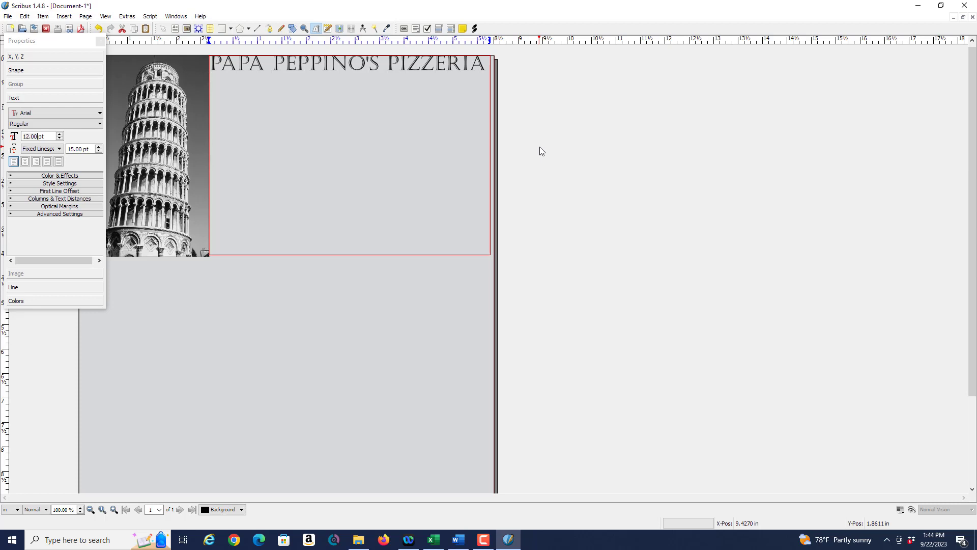
type("12")
type("3 Nau")
key("BackSpace")
key("BackSpace")
key("BackSpace")
type("Main Street ")
type("Sco")
type("tt De")
type("po")
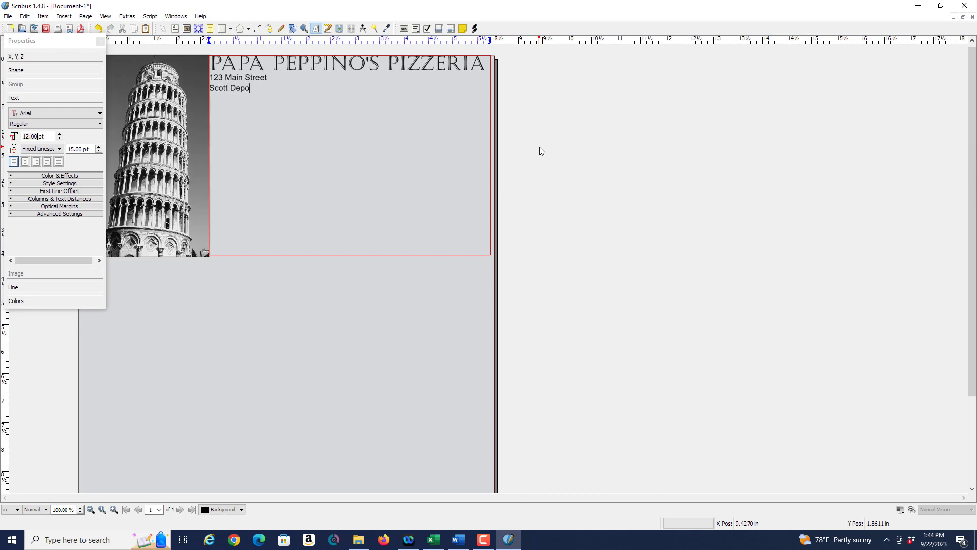
type("t WV")
key("Return")
type("3")
type("04-")
type("55")
type("5-5555 ")
type("www")
type(".pe")
type("p")
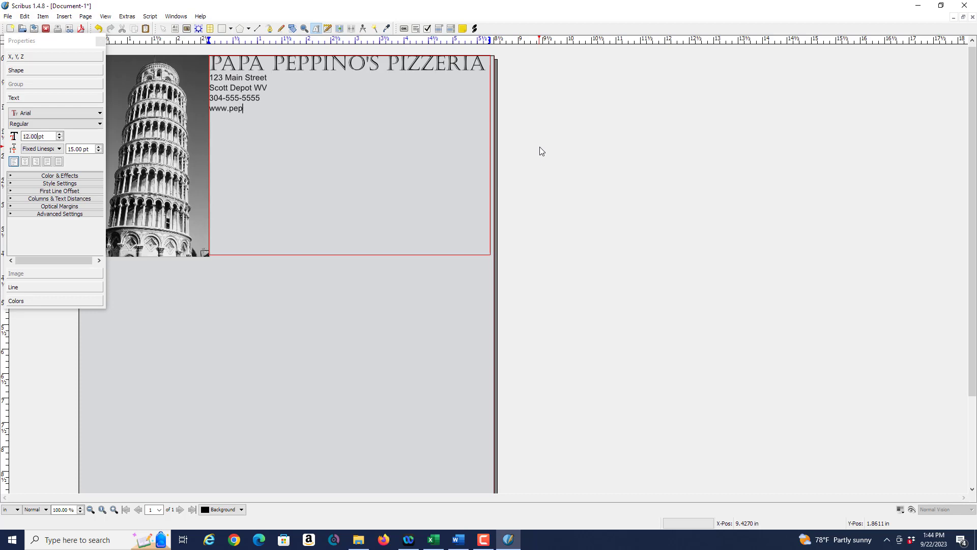
type("pinoswv.com")
Right-align the address, phone and website lines below the title
left_click_drag(291, 108, 215, 88)
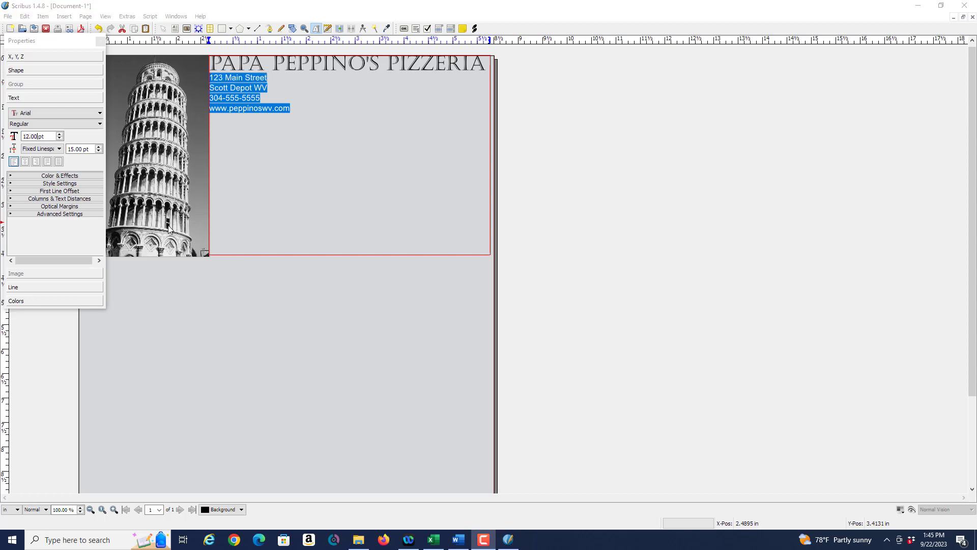
left_click(36, 161)
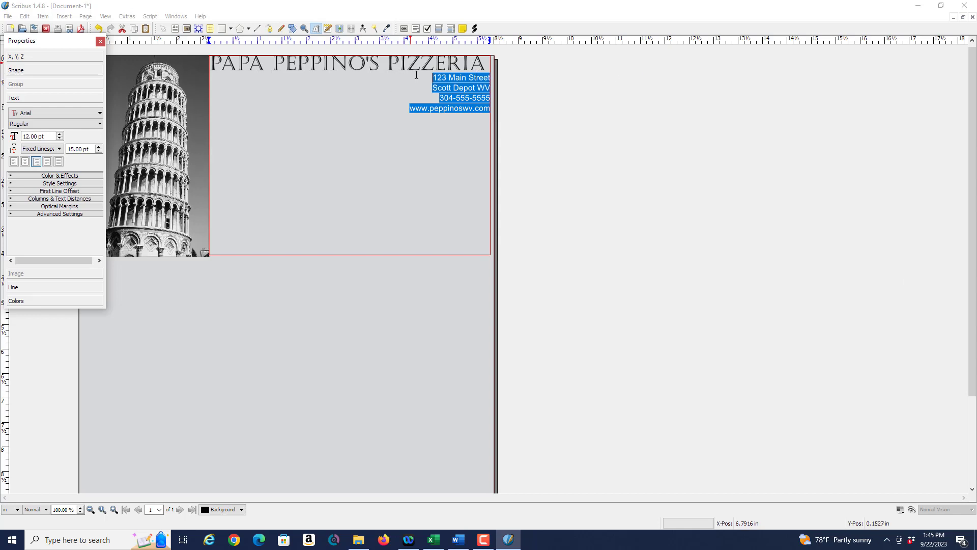
Insert 11 blank lines between the title and the street address to move the contact lines down in the header frame
left_click(442, 81)
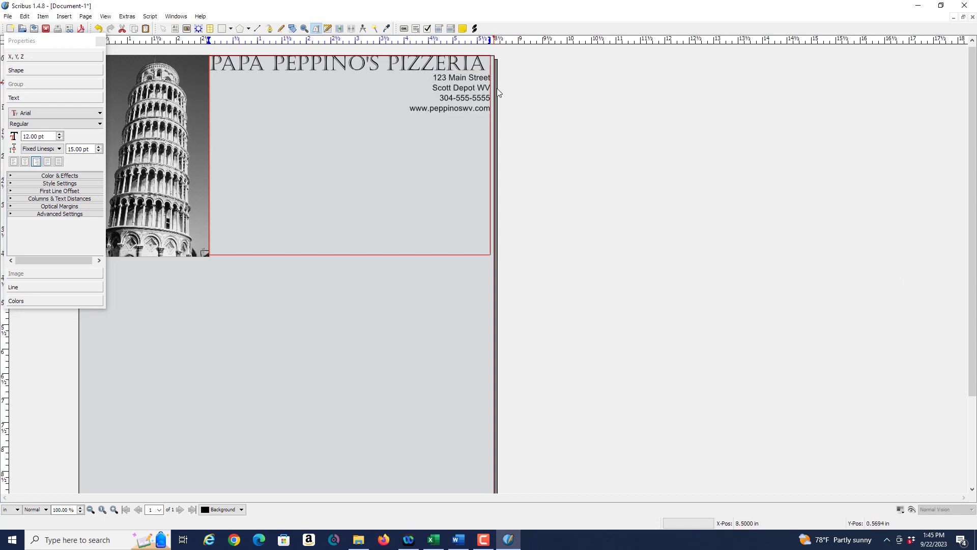
key("Return")
key("Return")
key("Return")
key("Return")
key("Return")
key("Return")
key("Return")
key("Return")
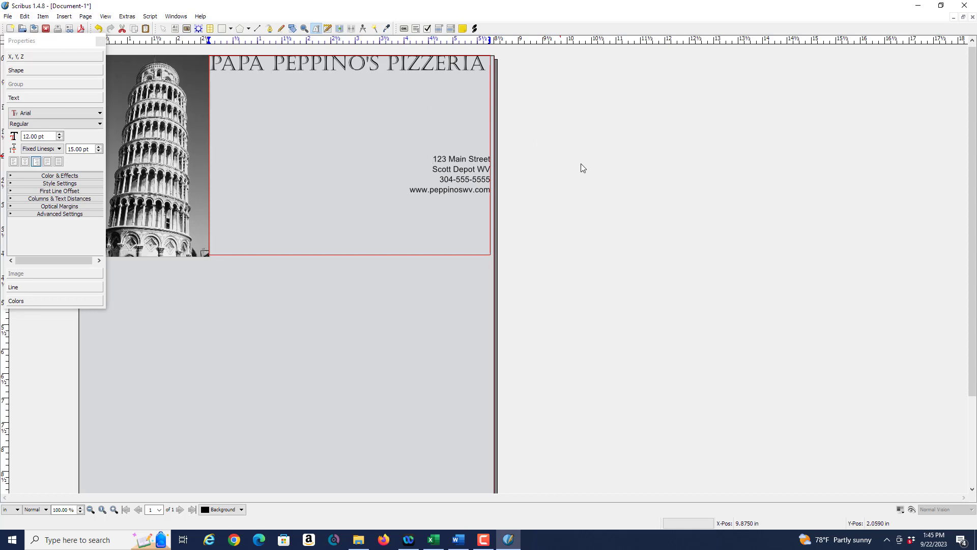
key("Return")
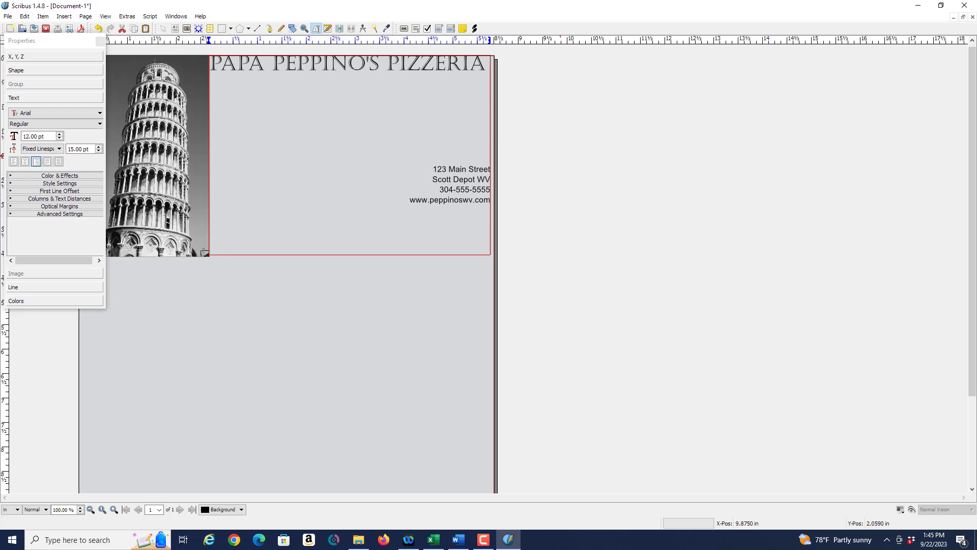
key("Return")
key("Return")
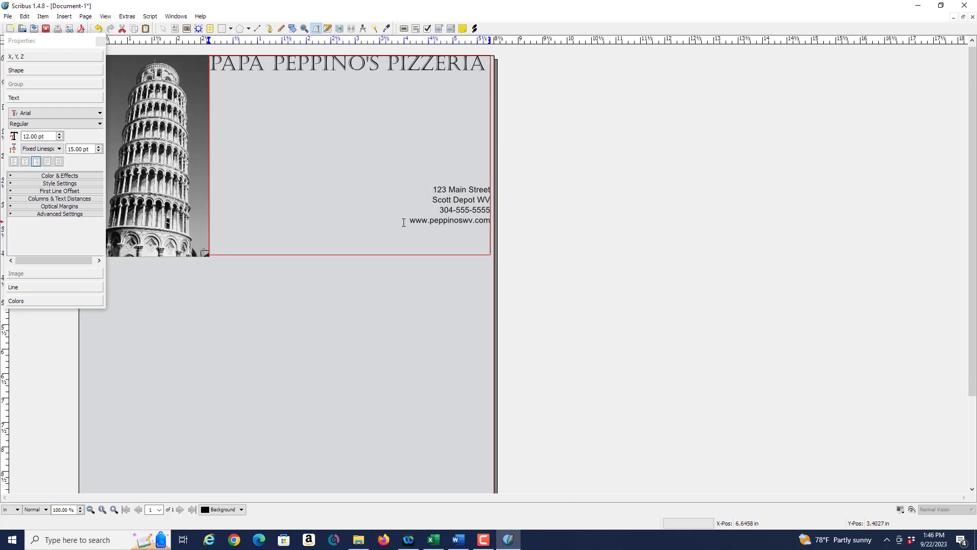
Insert blank lines above the Papa Peppino's Pizzeria title to lower it in the header frame
left_click(213, 64)
key("Return")
key("Return")
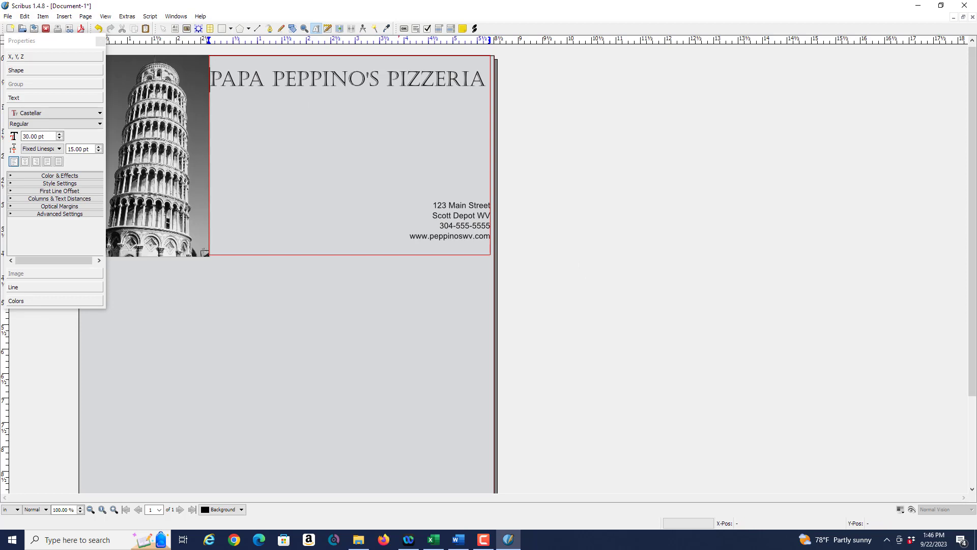
Draw a text frame about 8.46 by 0.5 in across the page below the picture and enter "You've had the rest--now try the best!"
key("F10")
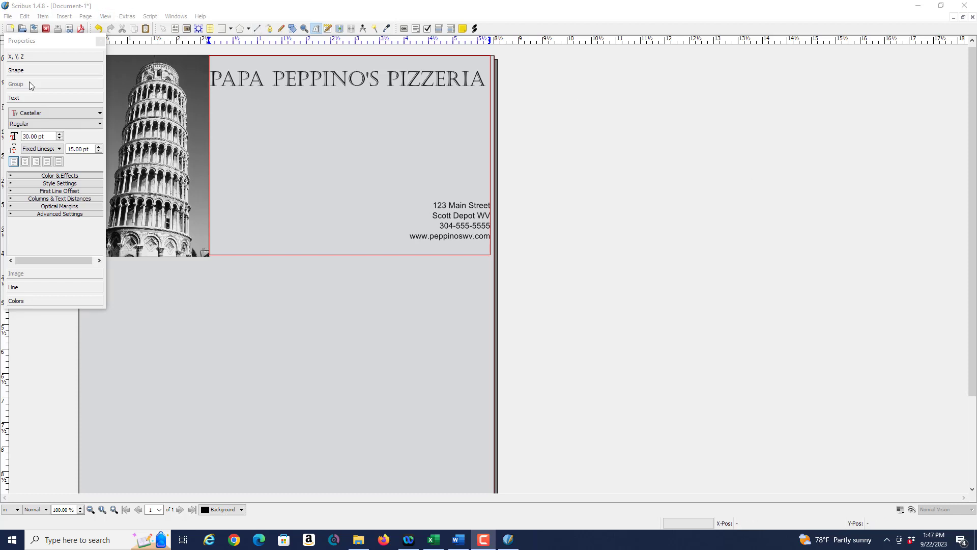
left_click(65, 17)
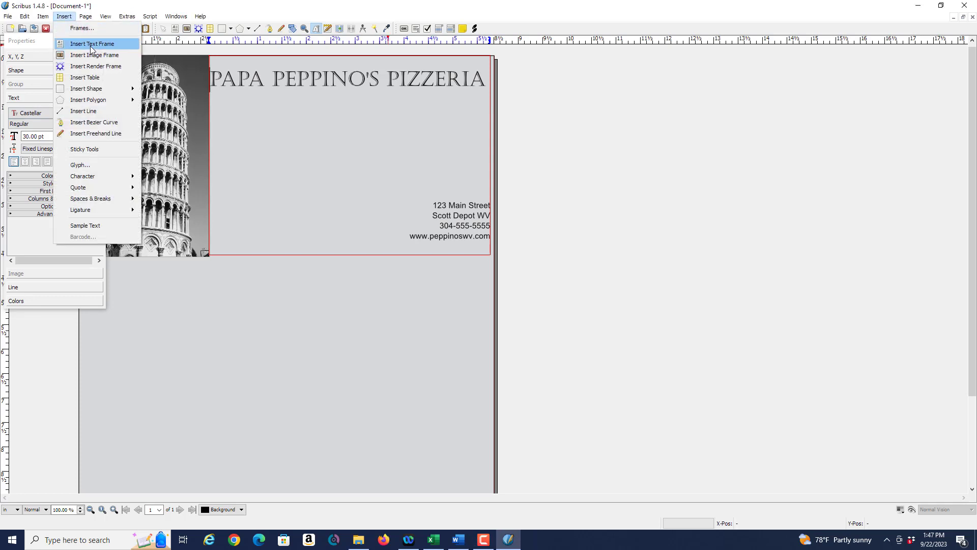
left_click(94, 57)
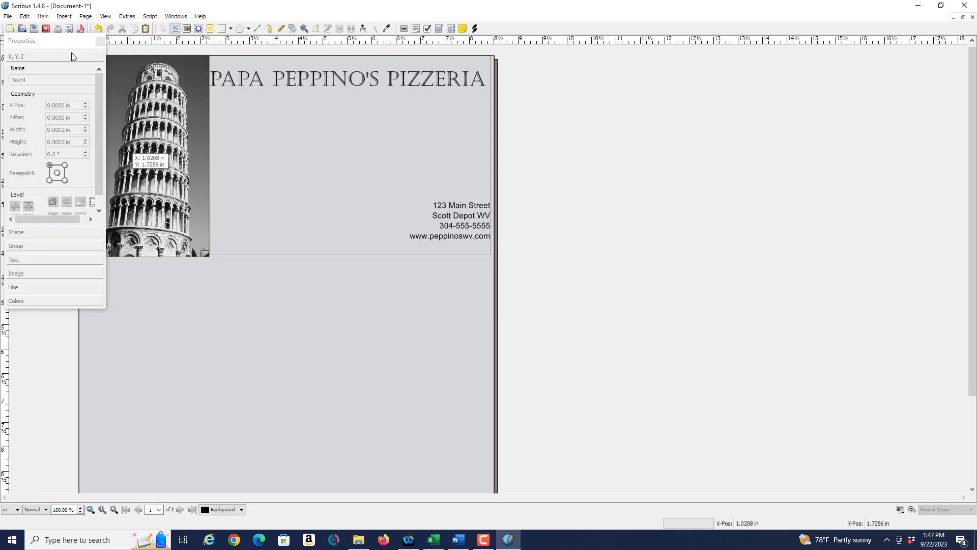
left_click(100, 41)
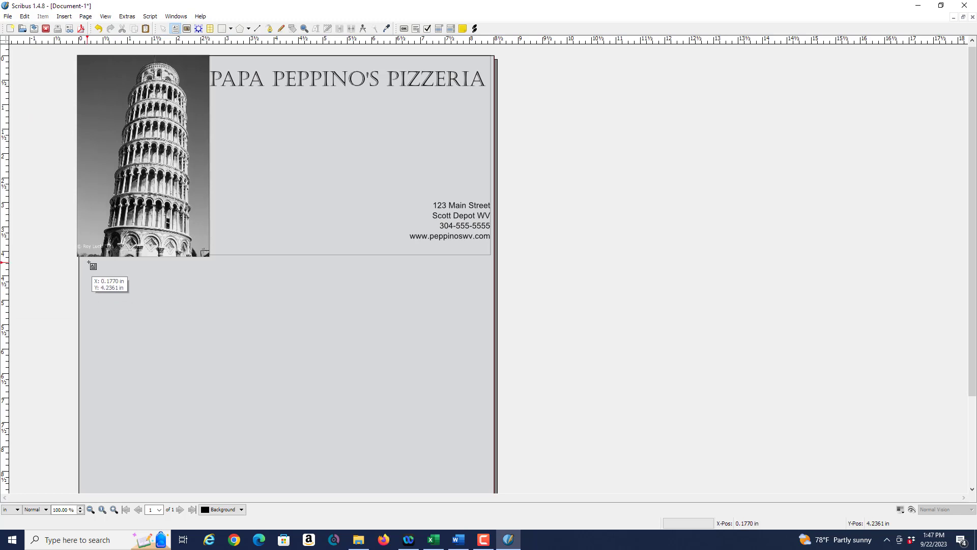
left_click_drag(80, 261, 492, 287)
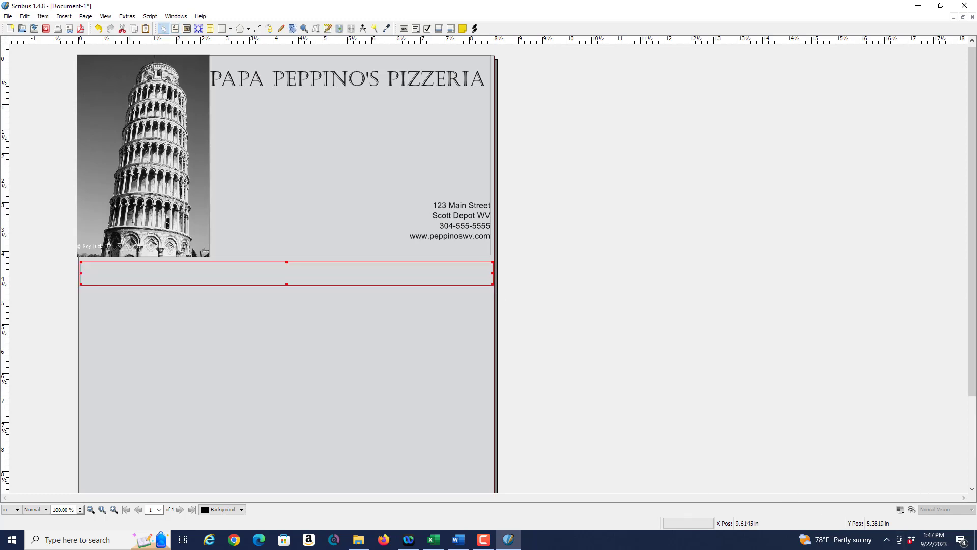
left_click(94, 274)
double_click(103, 280)
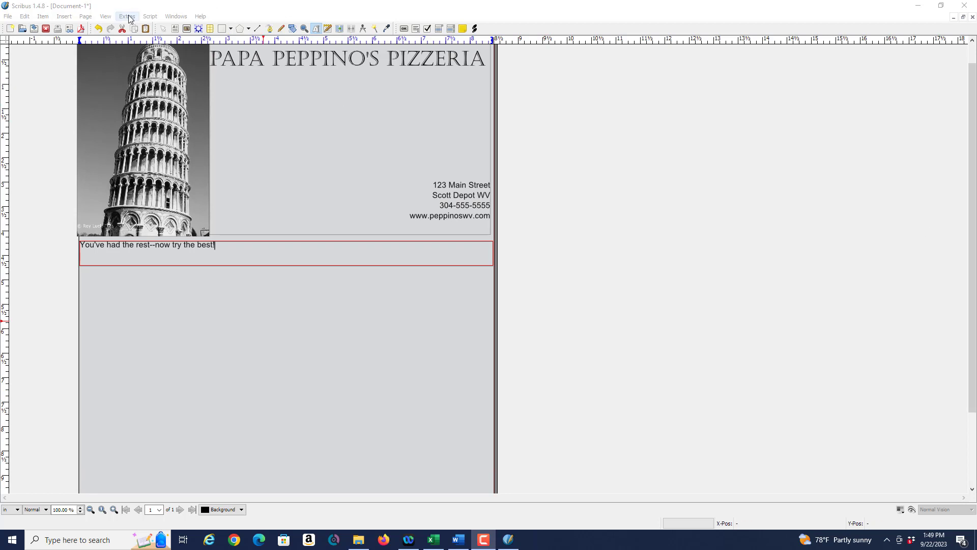
Set the font size of the tagline "You've had the rest--now try the best!" to 30 pt
left_click(172, 19)
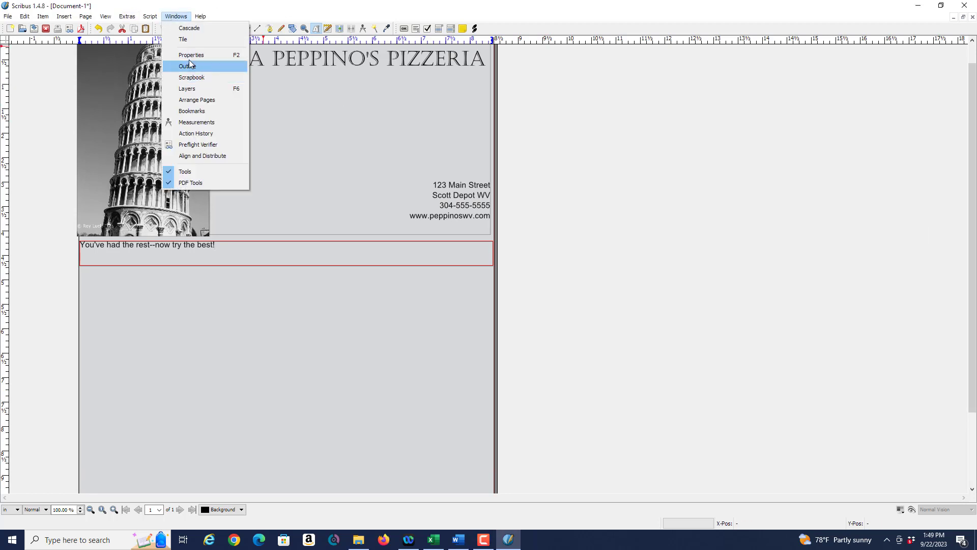
left_click(192, 58)
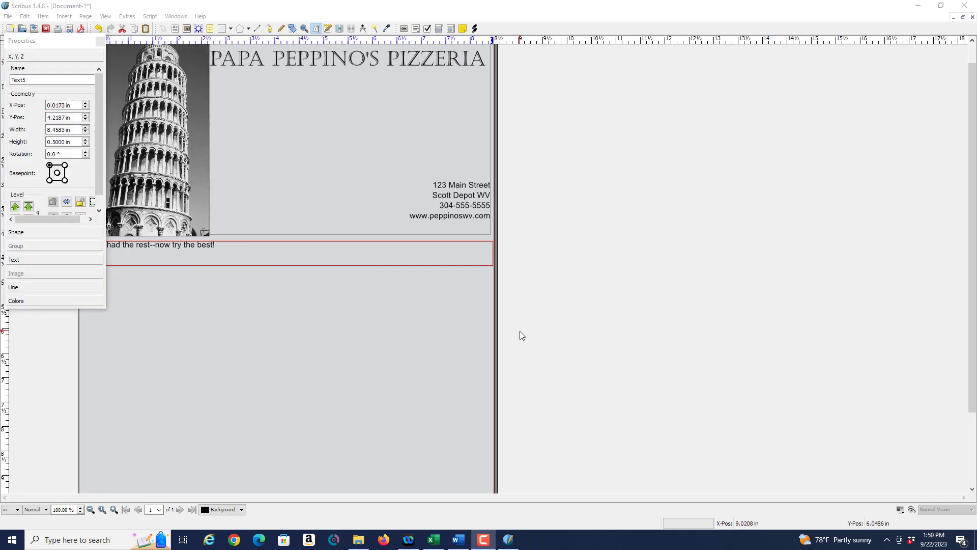
left_click(22, 262)
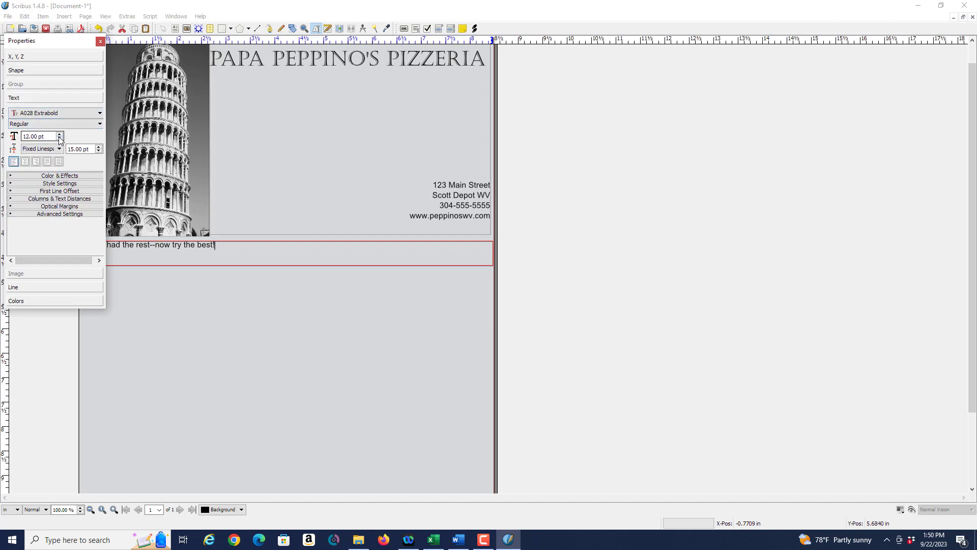
left_click(59, 134)
left_click_drag(216, 245, 57, 246)
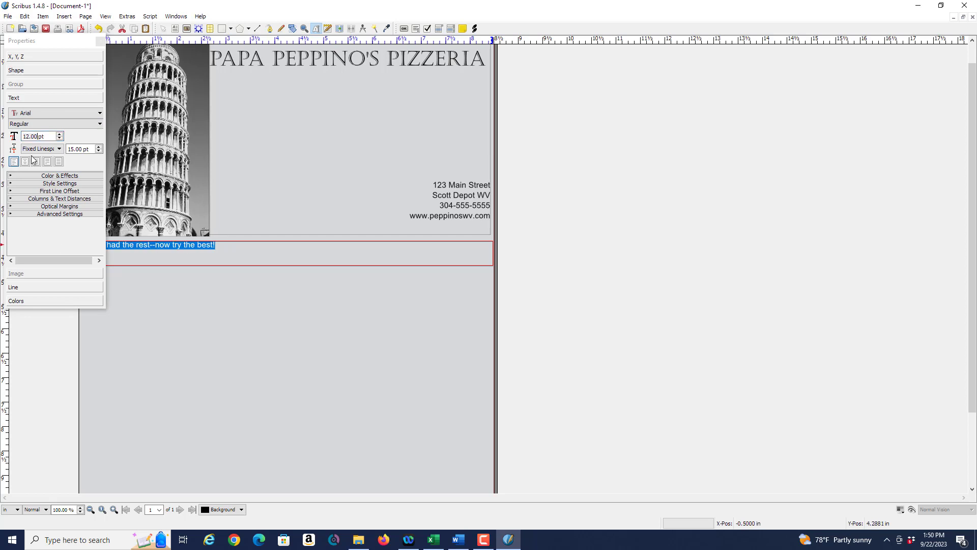
left_click(60, 134)
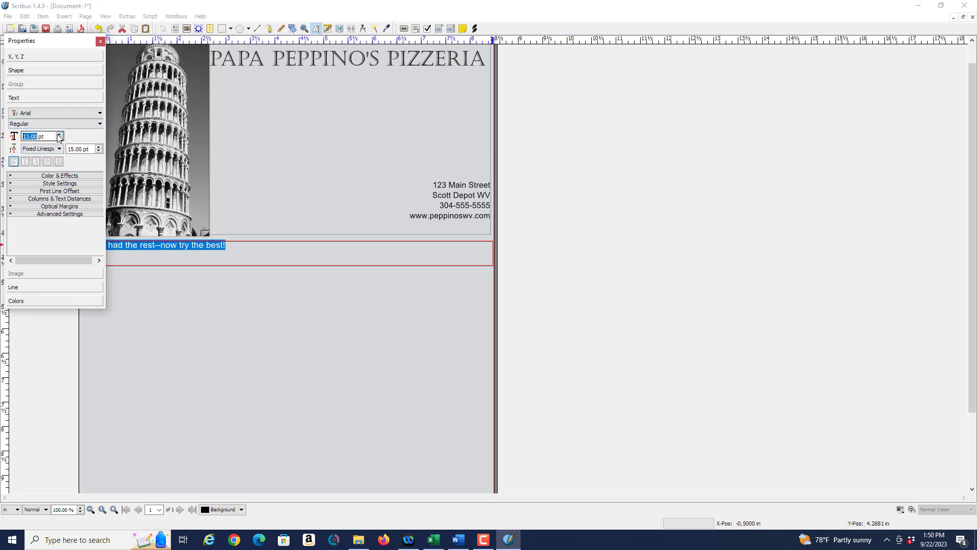
left_click(59, 134)
left_click(59, 134)
left_click(60, 134)
left_click(59, 134)
left_click(60, 134)
left_click(59, 134)
left_click(59, 135)
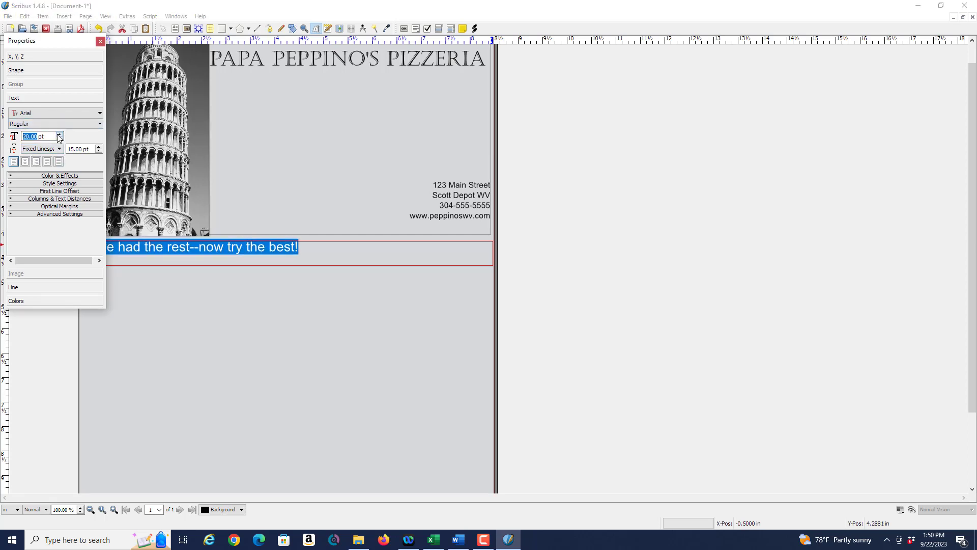
left_click(59, 135)
left_click(59, 135)
left_click(59, 135)
left_click(59, 135)
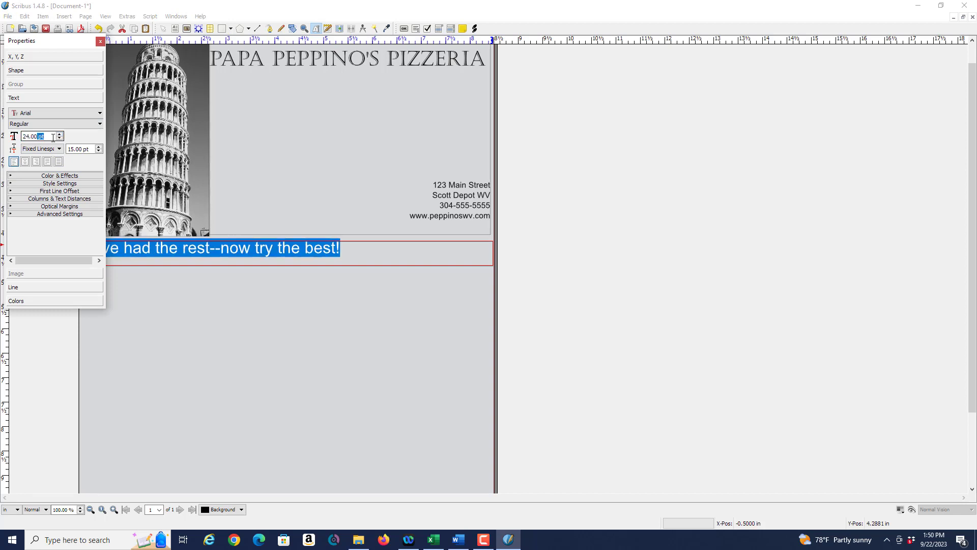
left_click(60, 138)
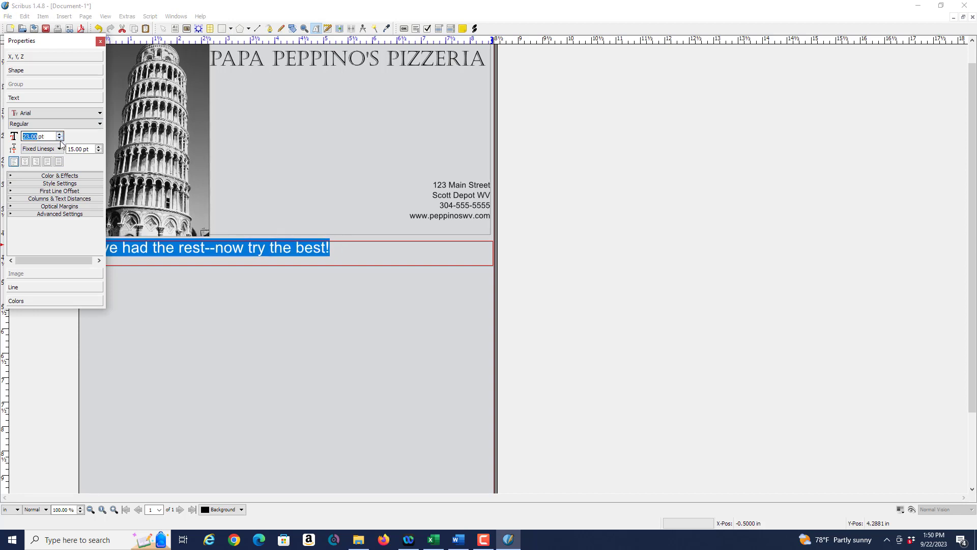
left_click(60, 134)
left_click(60, 135)
left_click(60, 134)
left_click(60, 135)
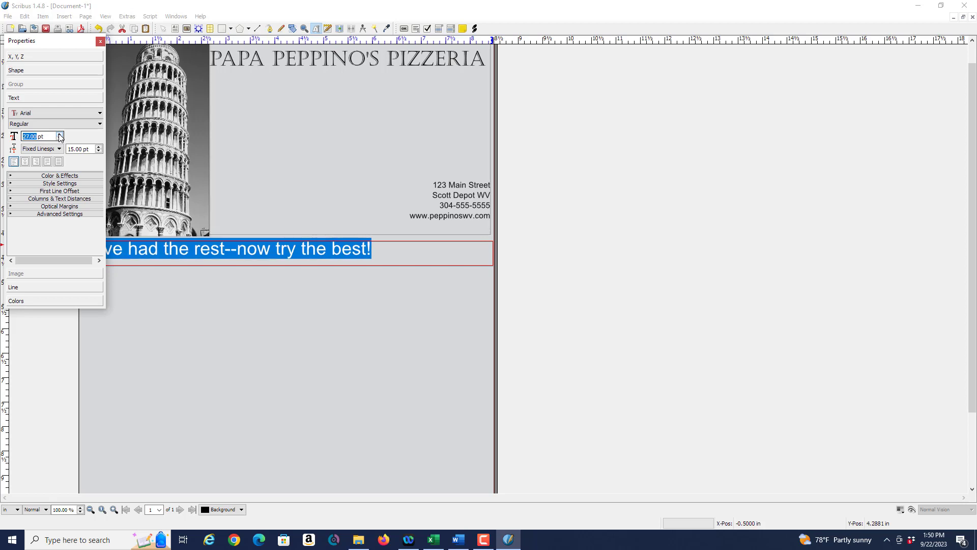
left_click(59, 134)
left_click(60, 135)
left_click(59, 134)
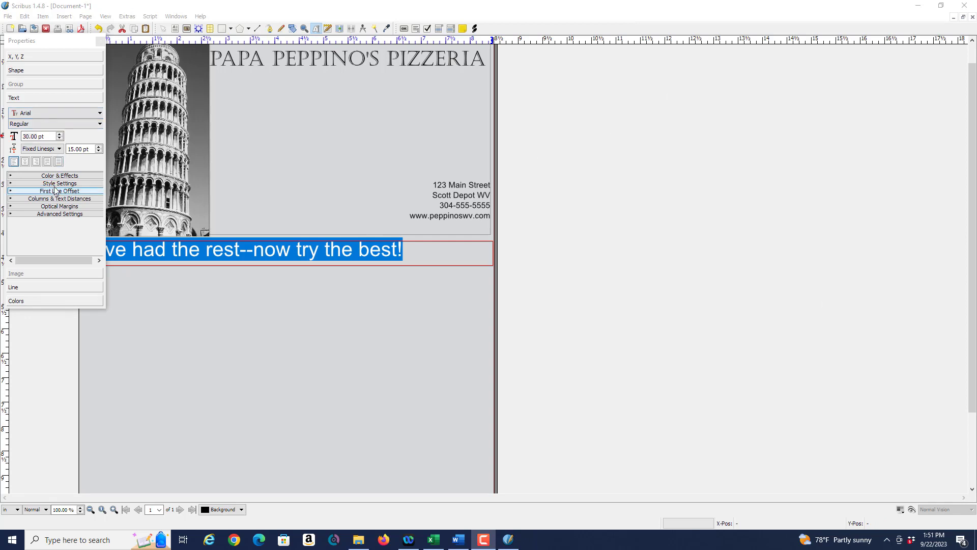
Set the tagline in Arial Italic and center it in its frame
left_click(59, 150)
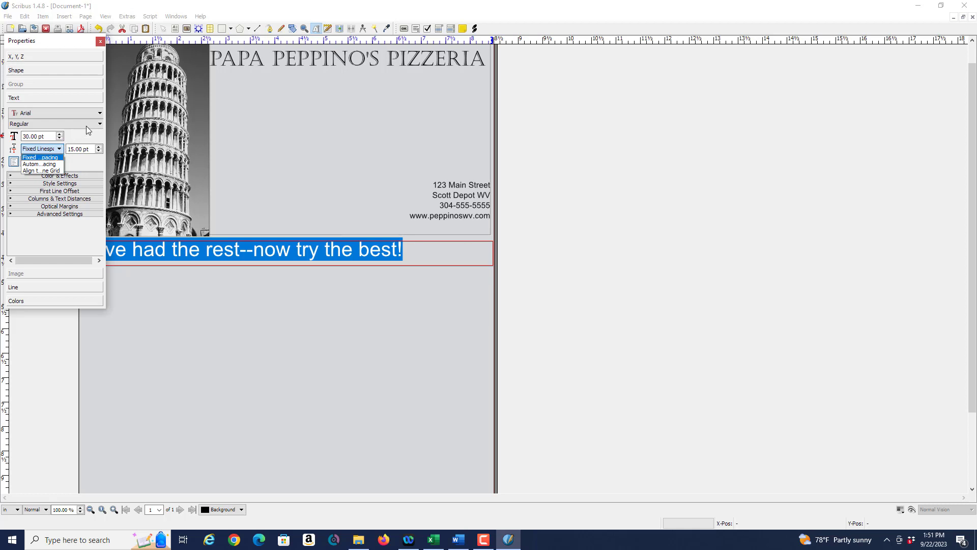
left_click(102, 125)
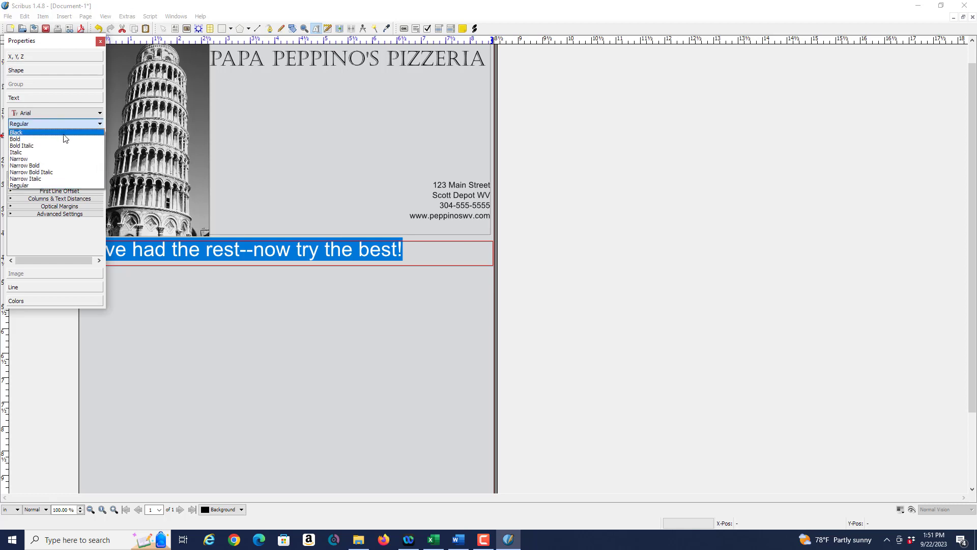
left_click(38, 152)
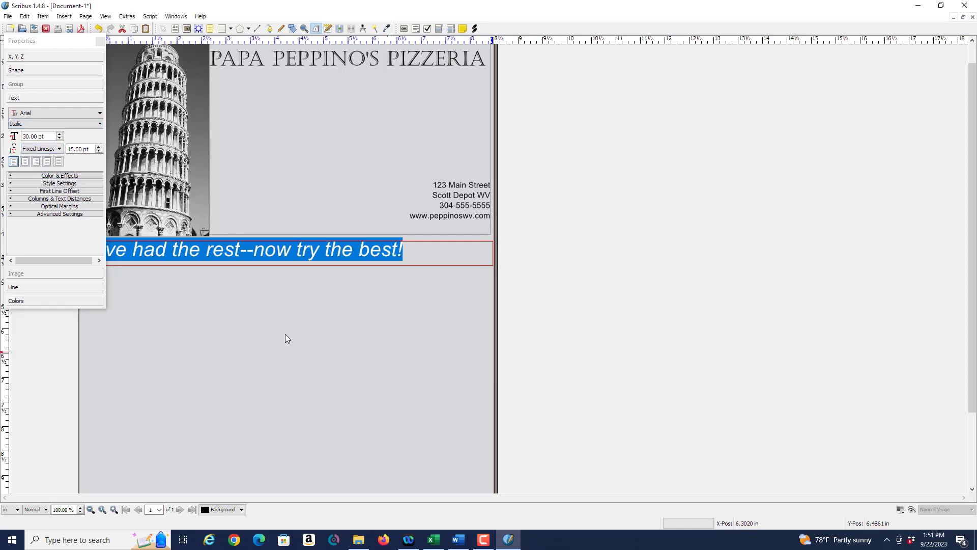
left_click(26, 162)
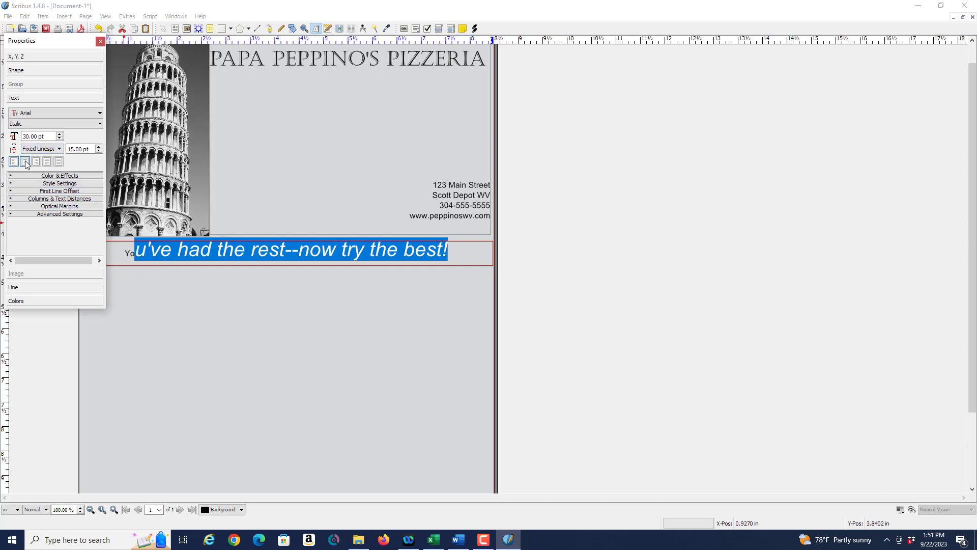
left_click(290, 415)
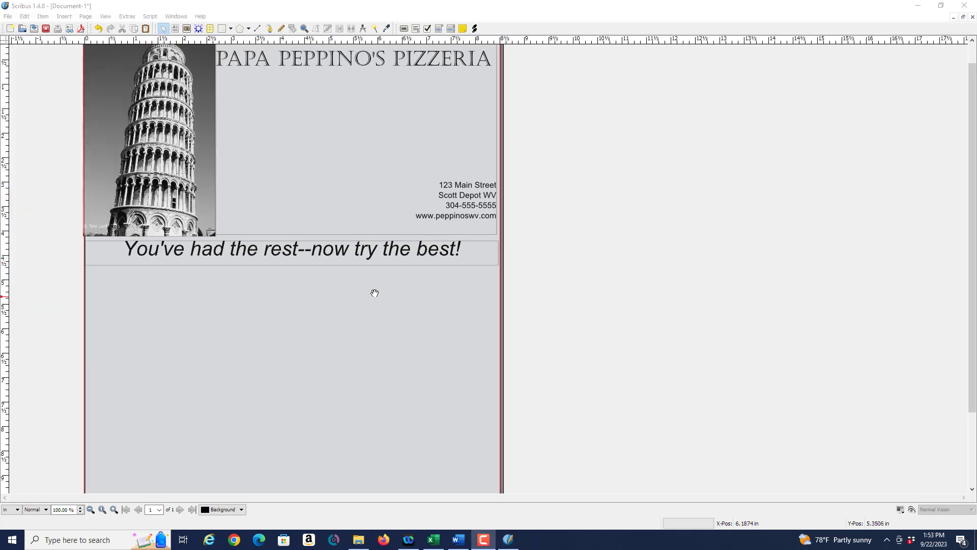
Lower the tagline slightly inside its frame and make the frame a little taller to fit it
double_click(331, 250)
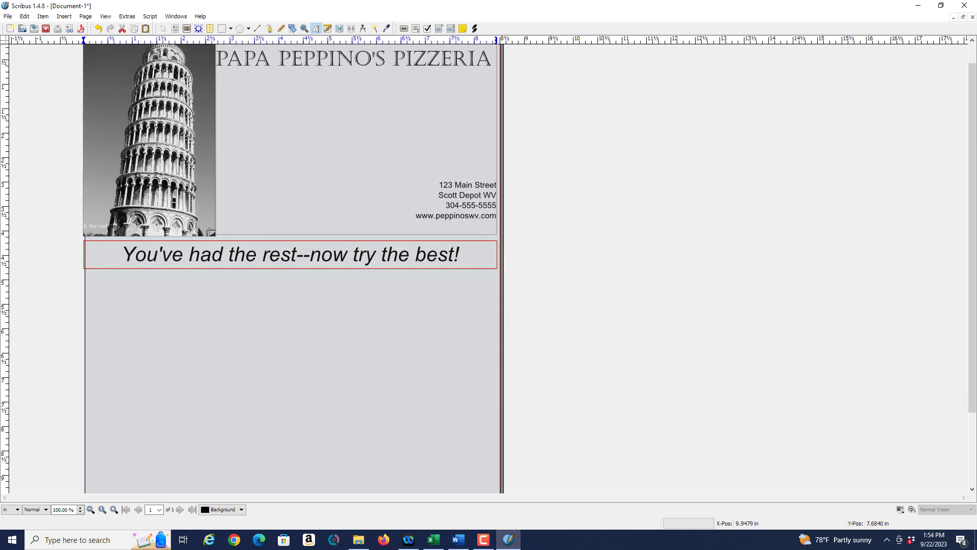
key("F10")
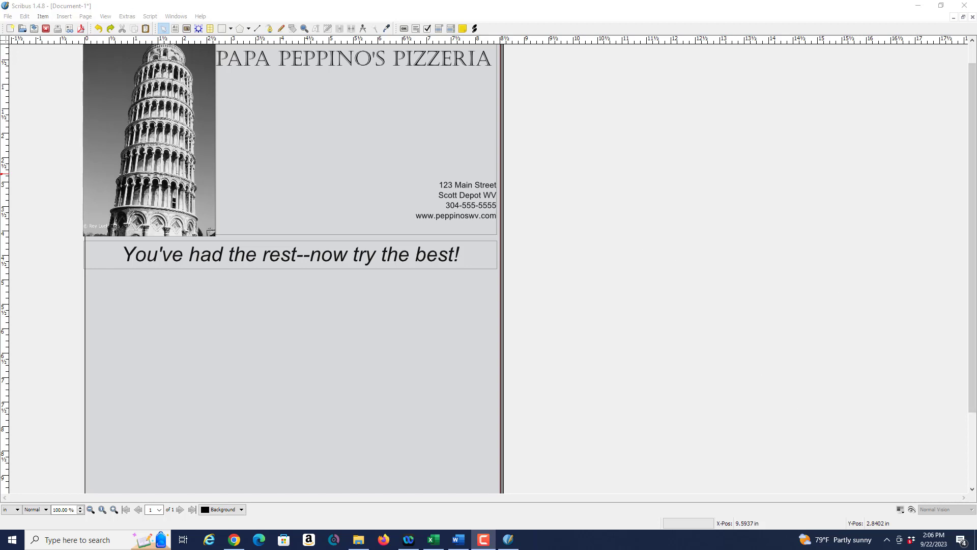
Draw a large portrait text frame in the left half of the page below the tagline
left_click(62, 18)
left_click(79, 45)
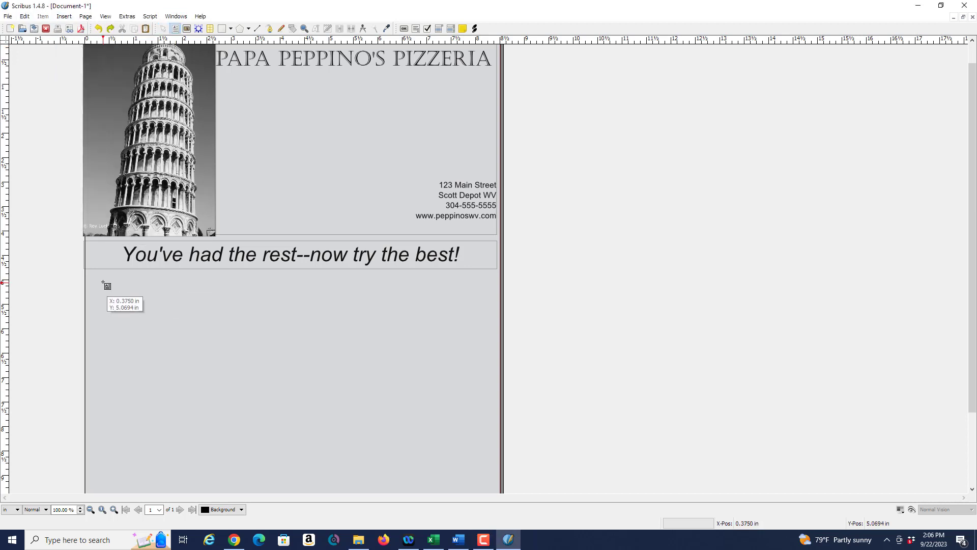
left_click_drag(103, 286, 259, 486)
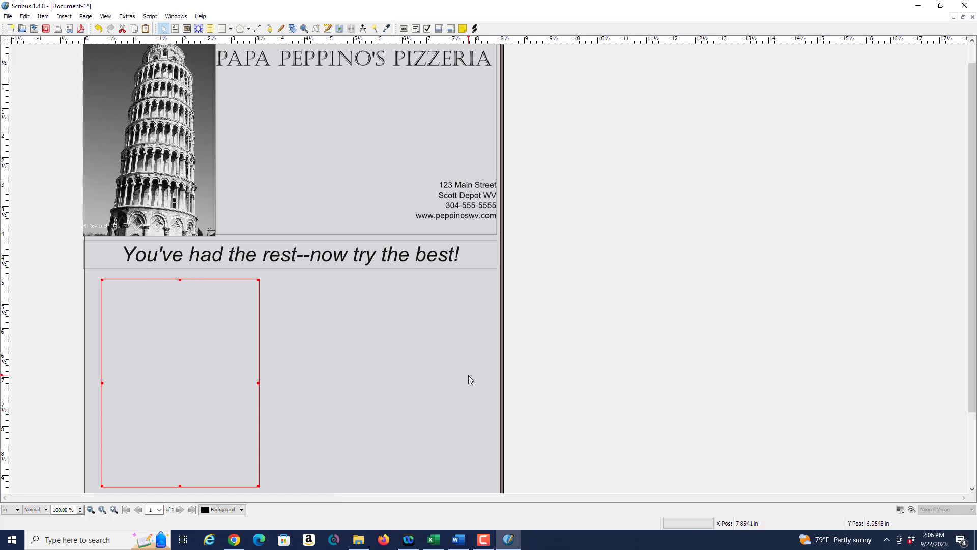
Duplicate the large empty text frame and place the copy beside it in the right half of the page
left_click(384, 338)
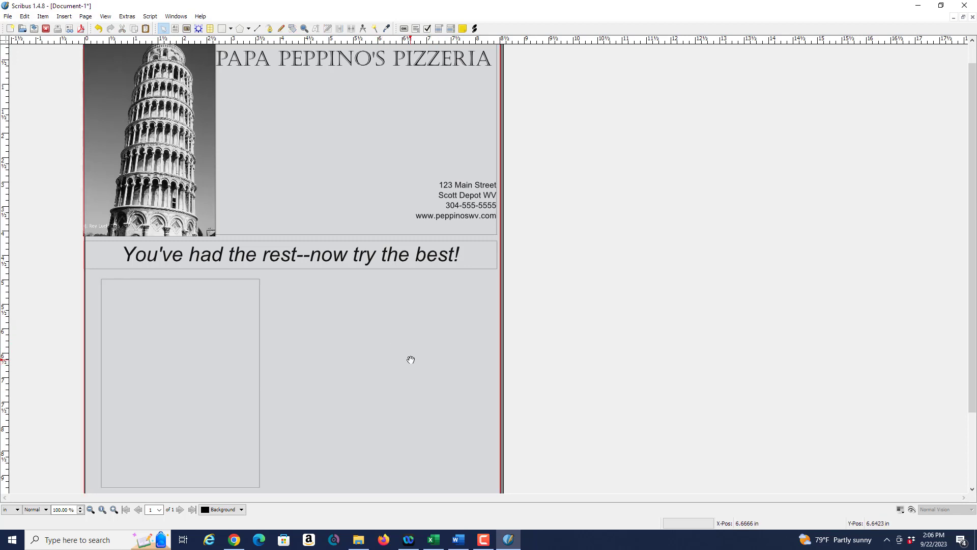
left_click(362, 338)
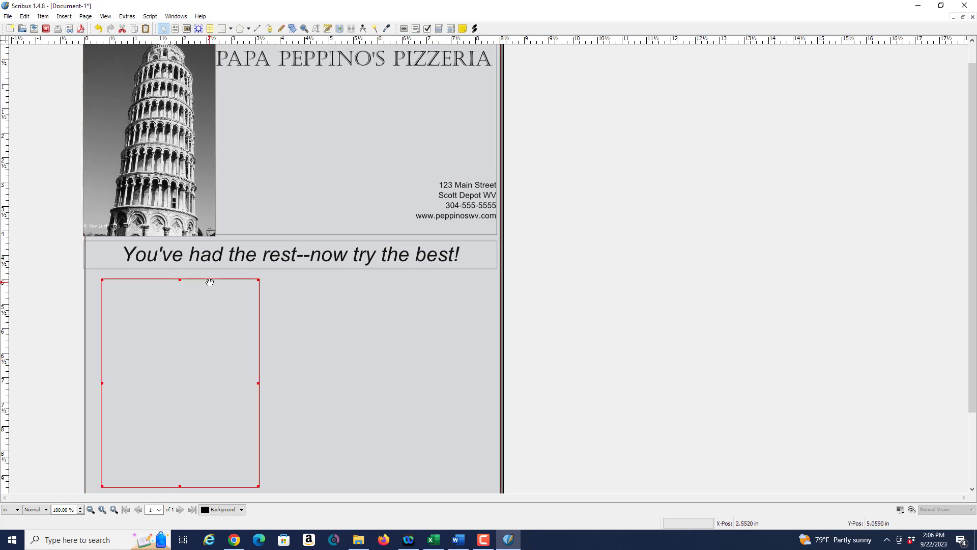
left_click_drag(209, 282, 423, 286)
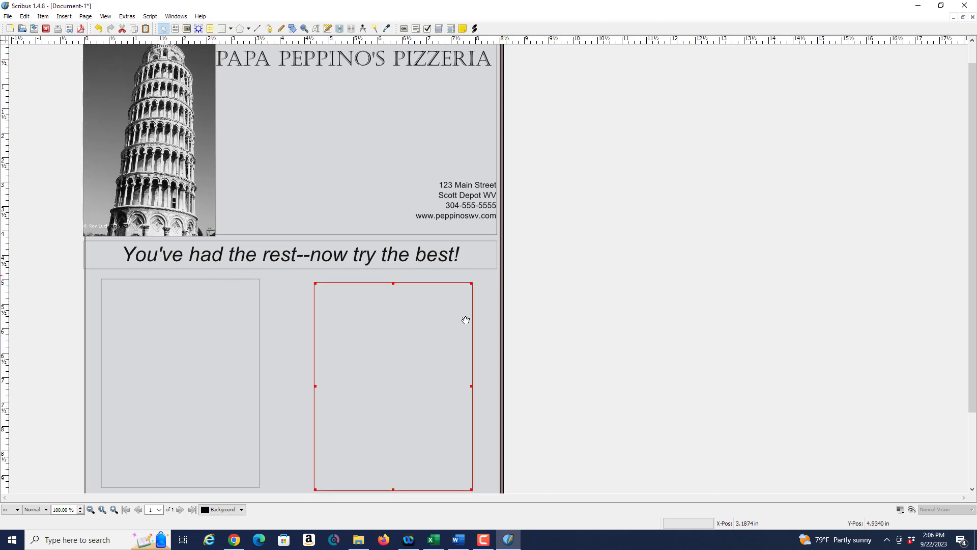
Move the two large empty text frames closer together below the tagline and level their top edges
left_click_drag(359, 284, 356, 280)
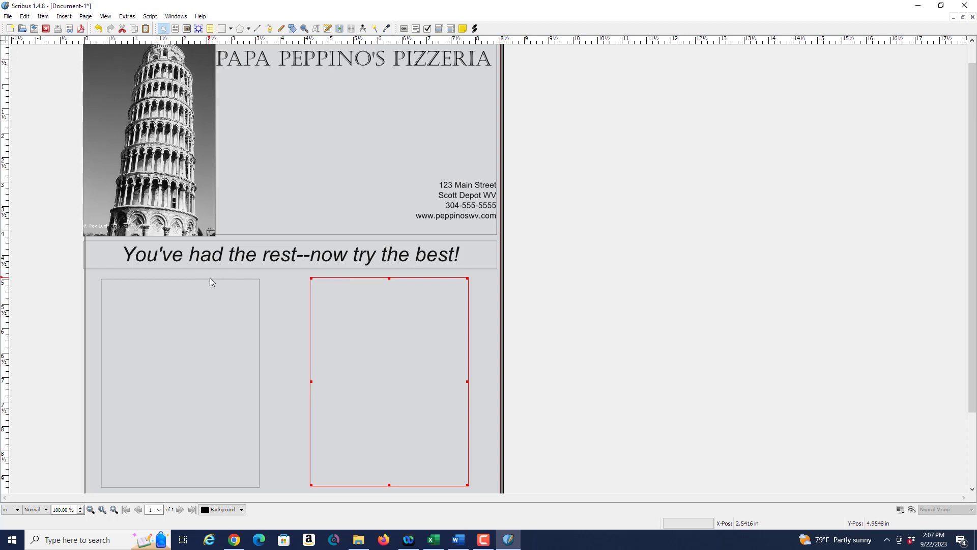
left_click_drag(210, 279, 239, 276)
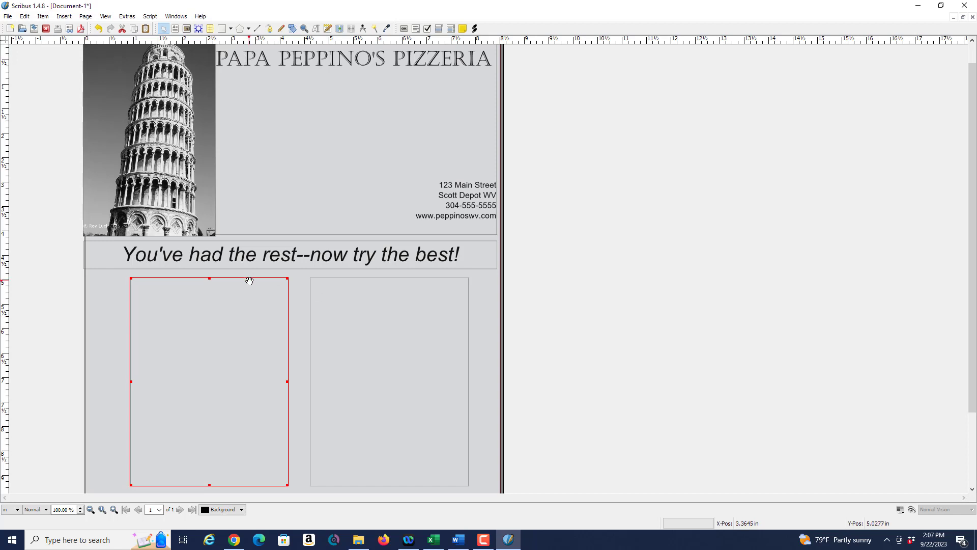
left_click_drag(251, 278, 252, 280)
left_click(517, 337)
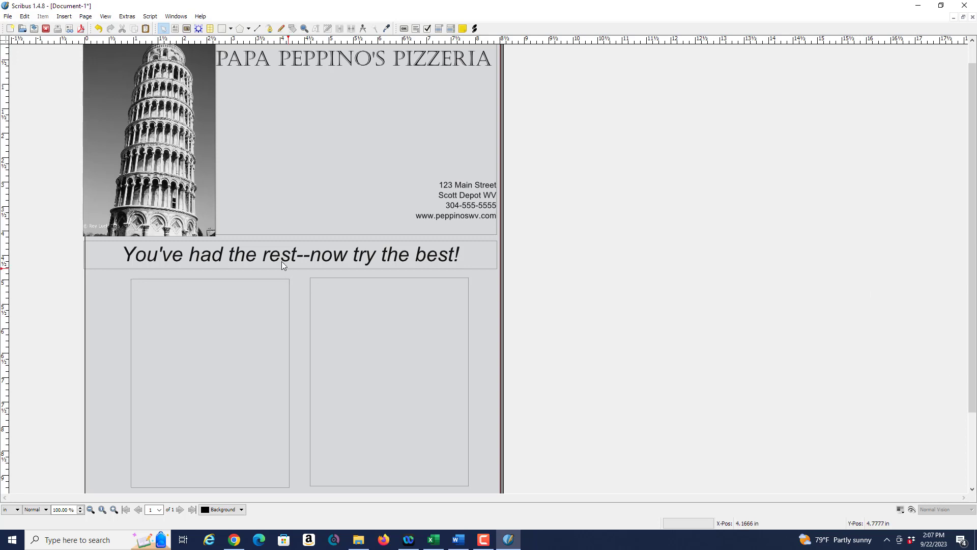
left_click(183, 304)
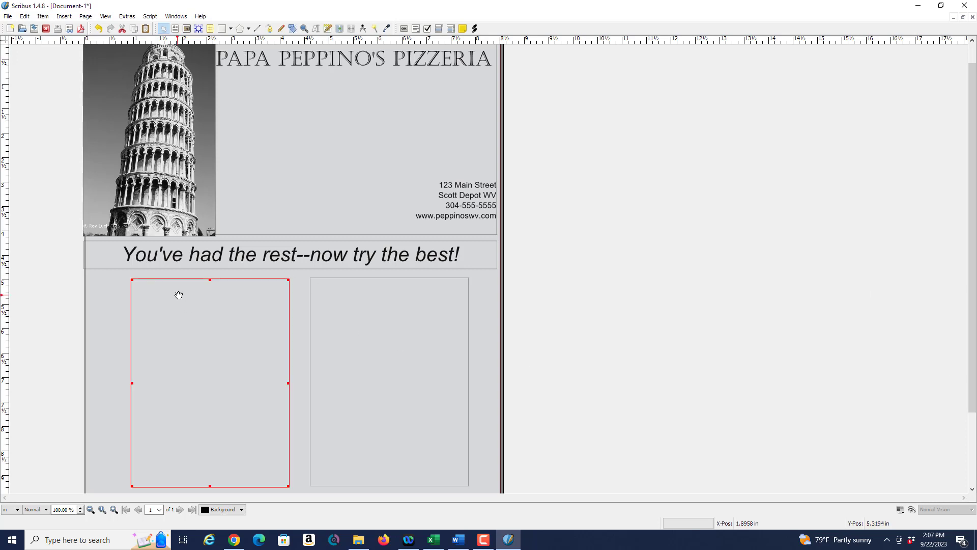
left_click_drag(177, 292, 183, 291)
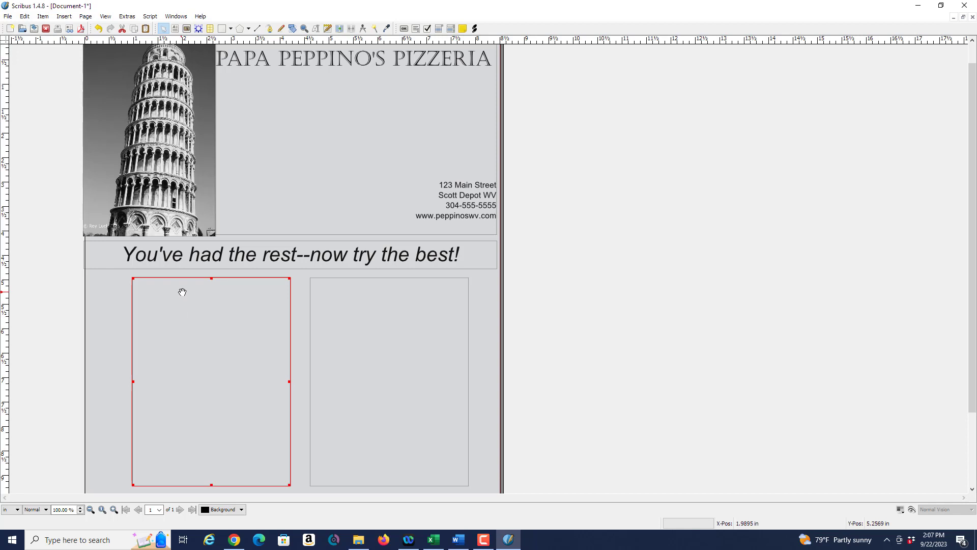
Enter the heading Pizza in the left column frame and Pasta in the right column frame
scroll(181, 290, "up", 1)
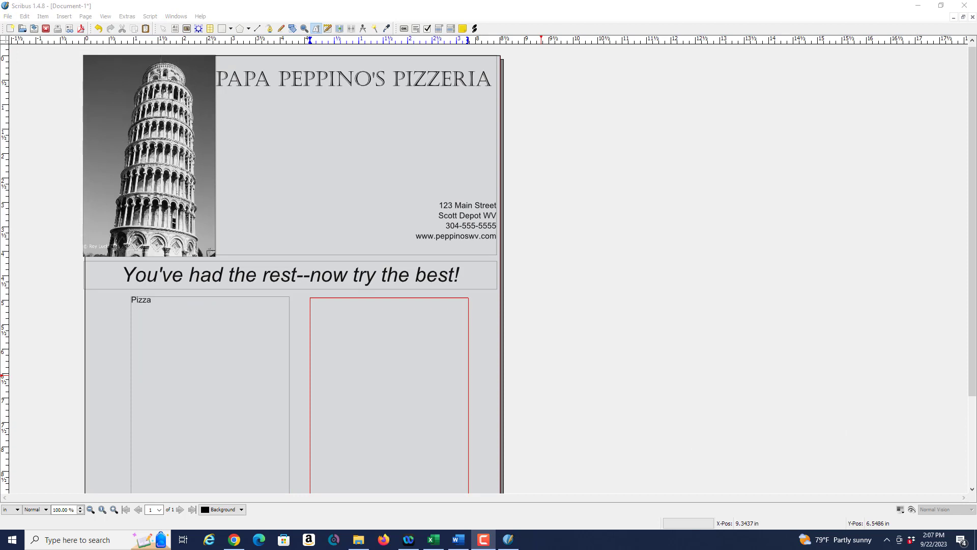
left_click(432, 325)
type("P")
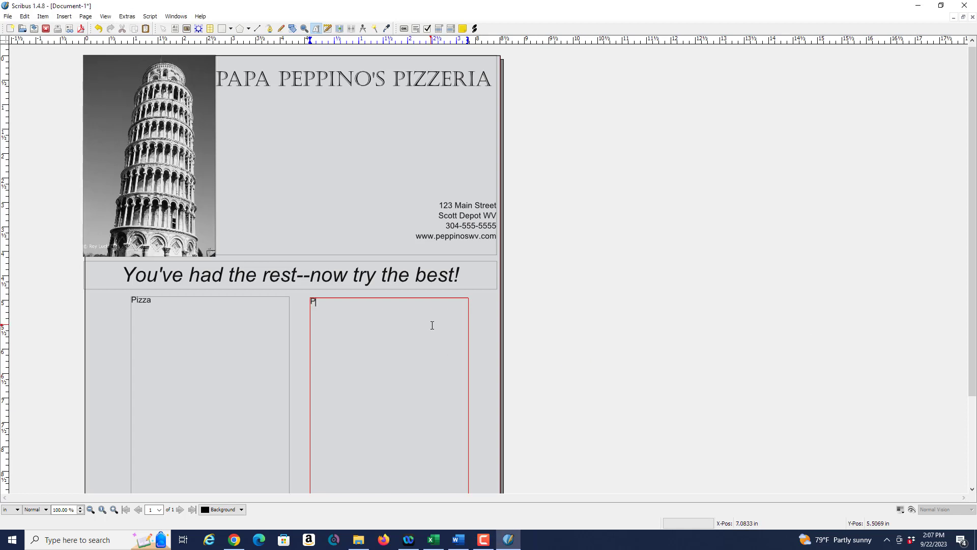
type("asta")
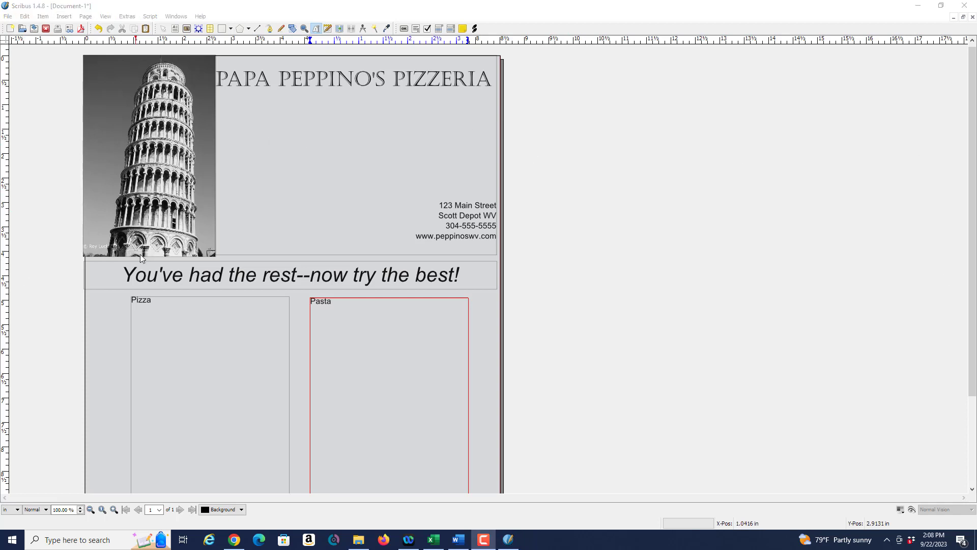
Insert a line break before the Pizza and Pasta headings to lower them inside their frames
left_click(133, 301)
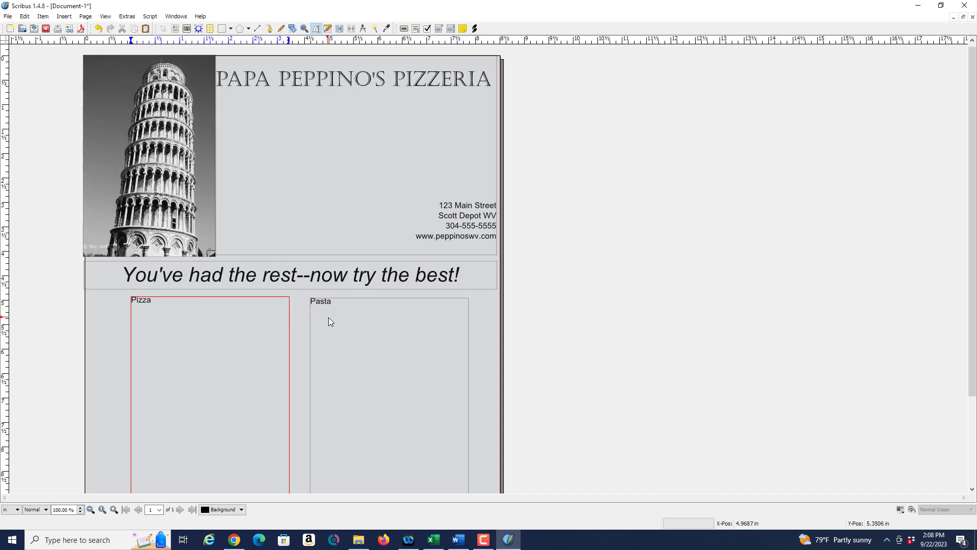
key("Return")
left_click(317, 302)
left_click_drag(316, 302, 309, 302)
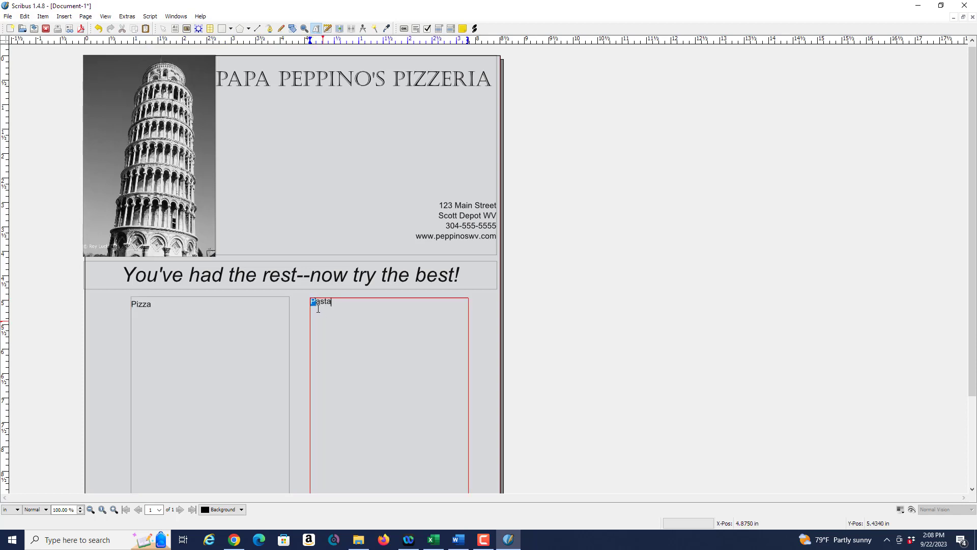
left_click(318, 308)
left_click_drag(307, 301, 315, 303)
Set the Pizza heading's font size to 24 pt
left_click_drag(153, 307, 131, 303)
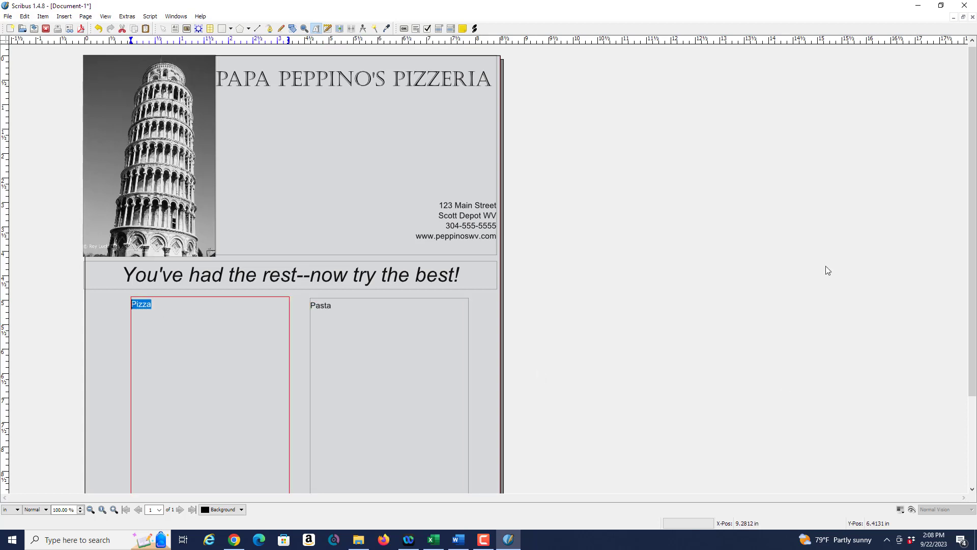
left_click(173, 17)
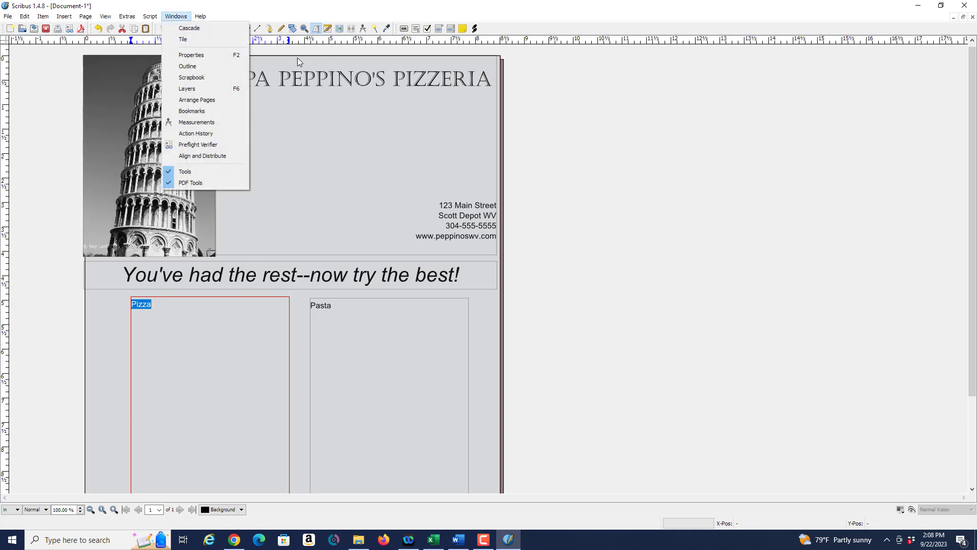
left_click(197, 55)
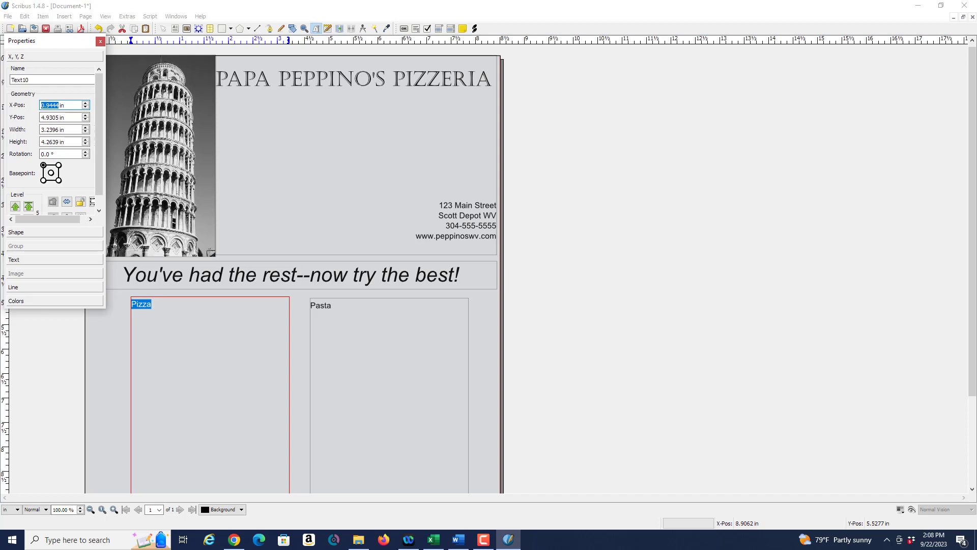
left_click(27, 260)
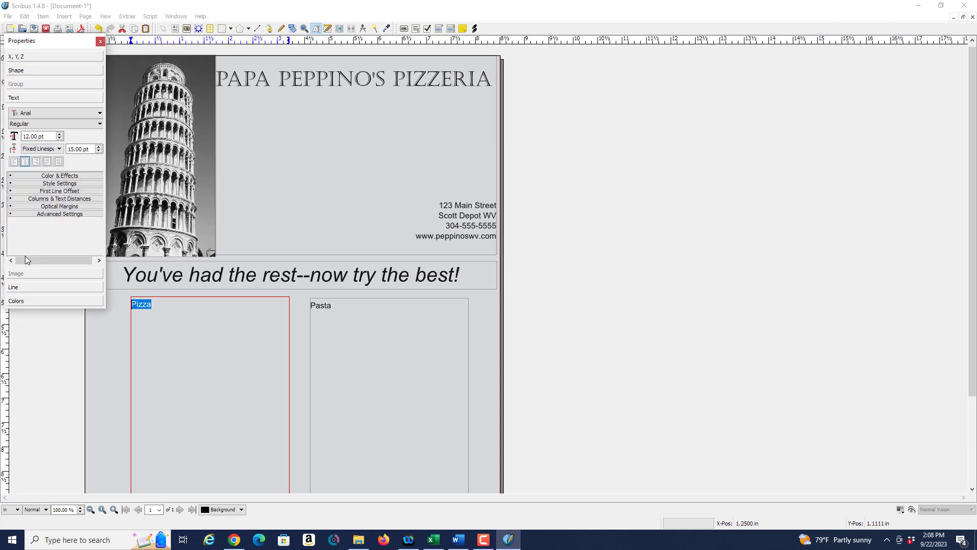
left_click(59, 134)
left_click(59, 134)
left_click(59, 133)
left_click(59, 134)
left_click(59, 134)
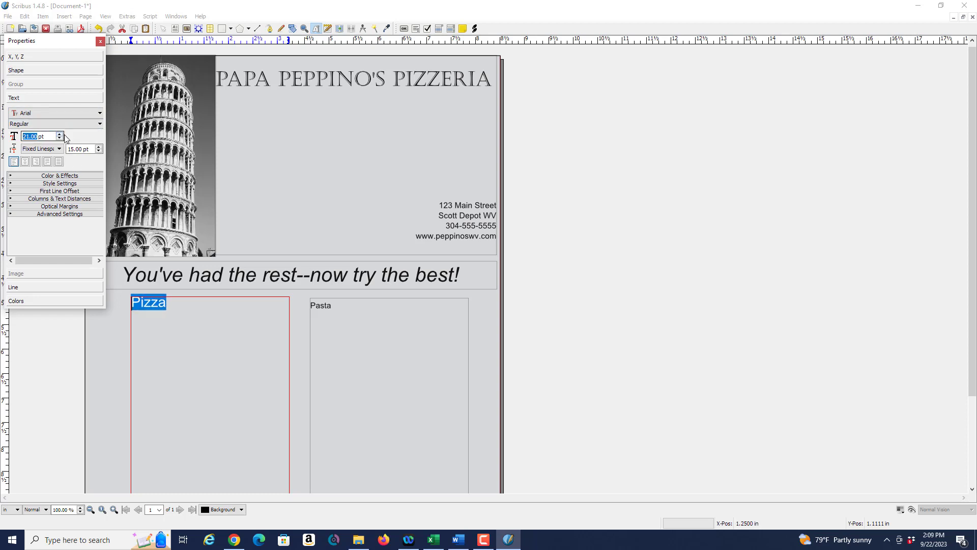
left_click(59, 134)
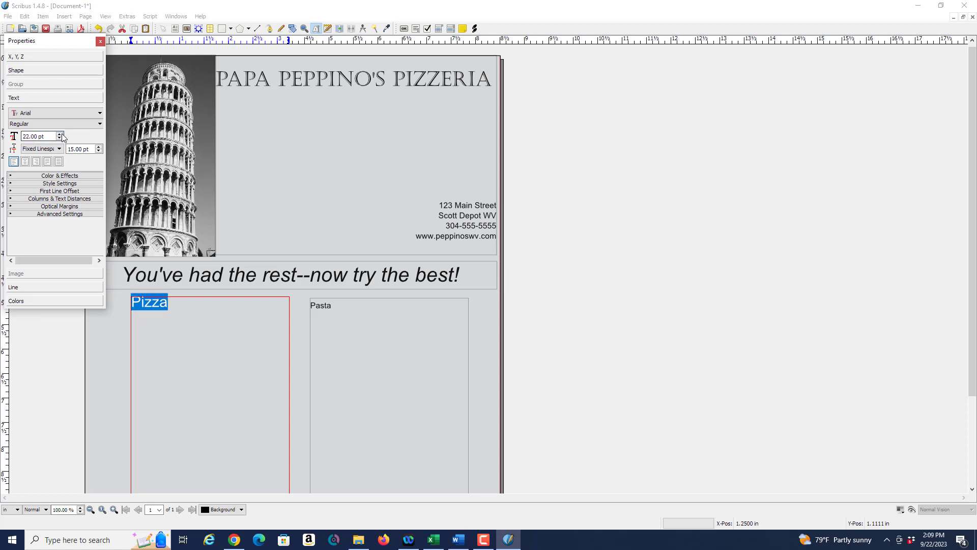
left_click(60, 134)
left_click(60, 133)
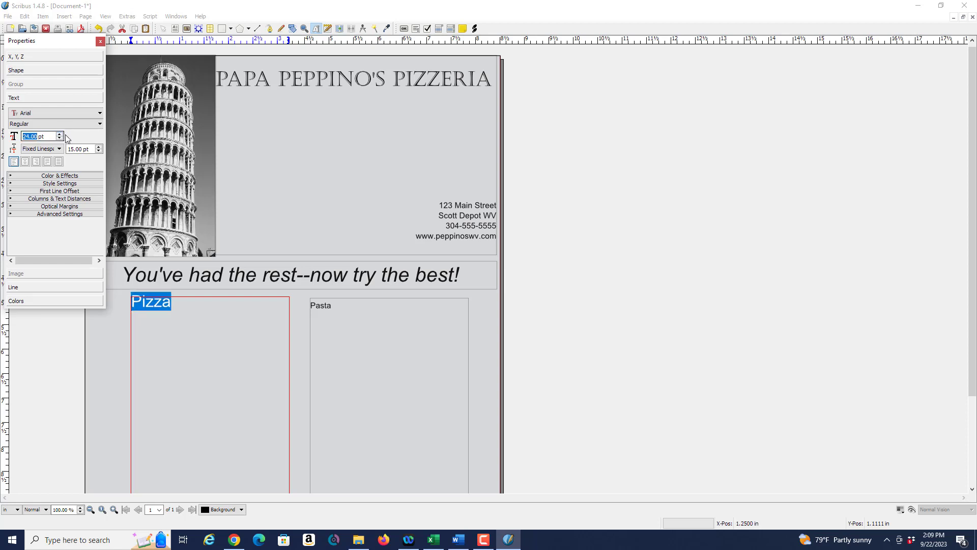
Set the Pasta heading's font size to 24 pt to match the Pizza heading
left_click(346, 307)
double_click(342, 307)
double_click(311, 305)
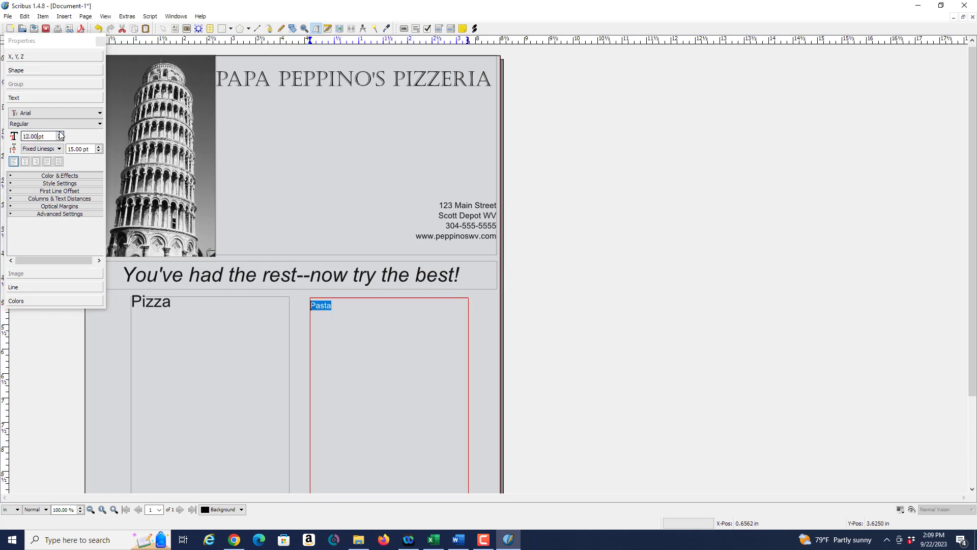
scroll(60, 136, "up", 7)
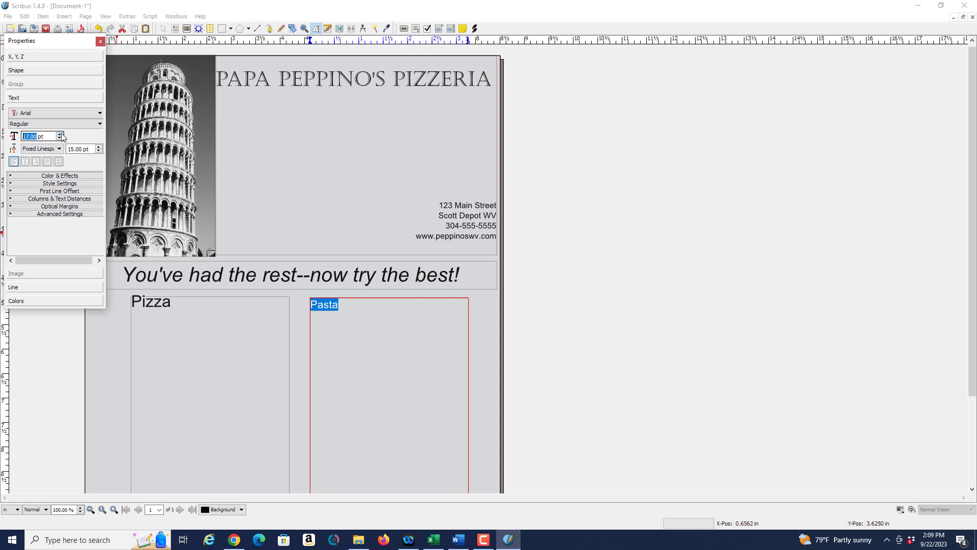
scroll(63, 136, "up", 2)
left_click(60, 135)
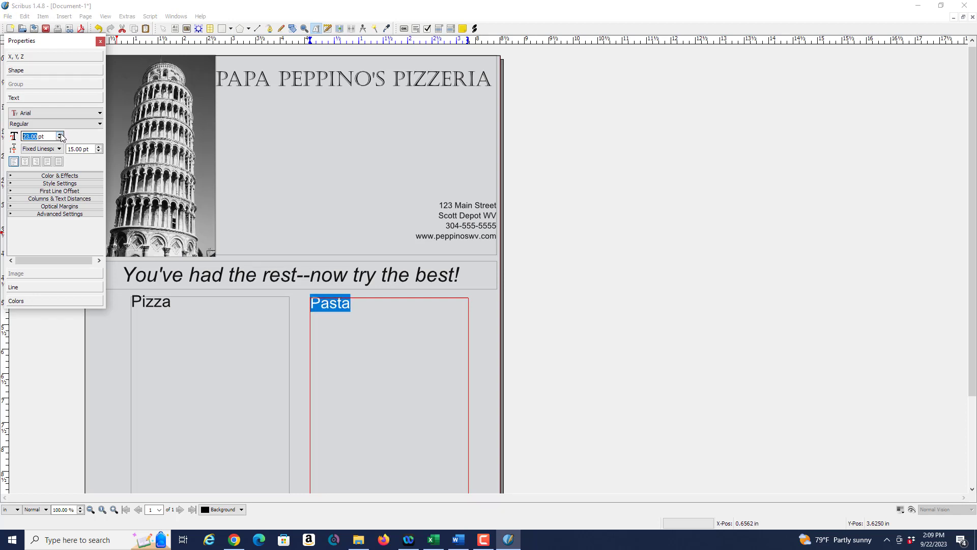
left_click(59, 134)
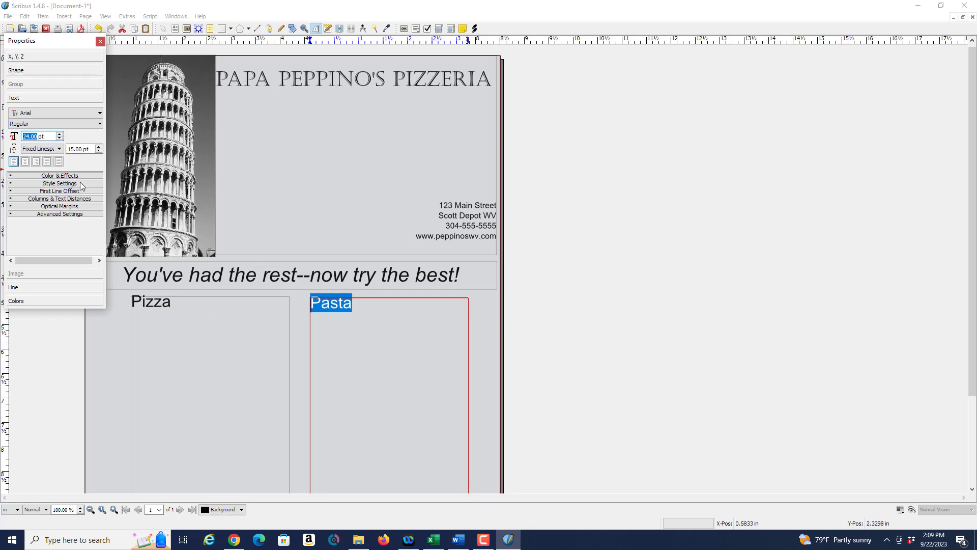
Center the Pasta and Pizza headings horizontally in their frames
left_click(25, 161)
left_click(26, 162)
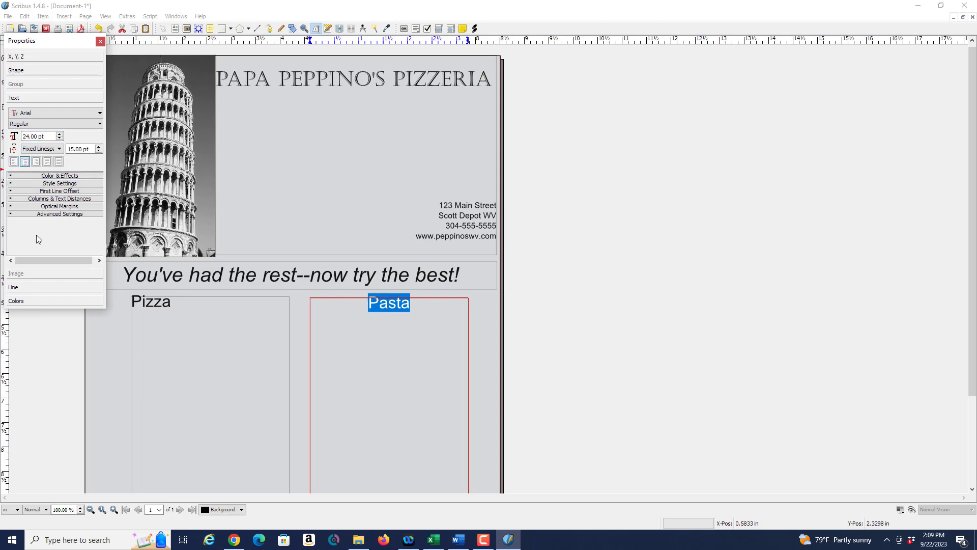
left_click_drag(177, 305, 131, 303)
left_click(24, 162)
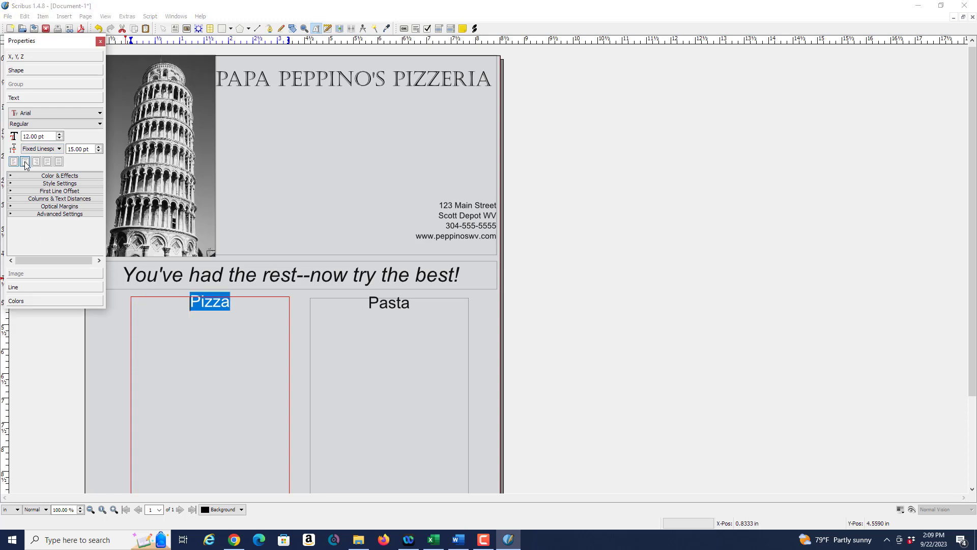
Draw a horizontal line about 2.33 in long under the Pizza heading and place a copy under the Pasta heading
left_click(388, 445)
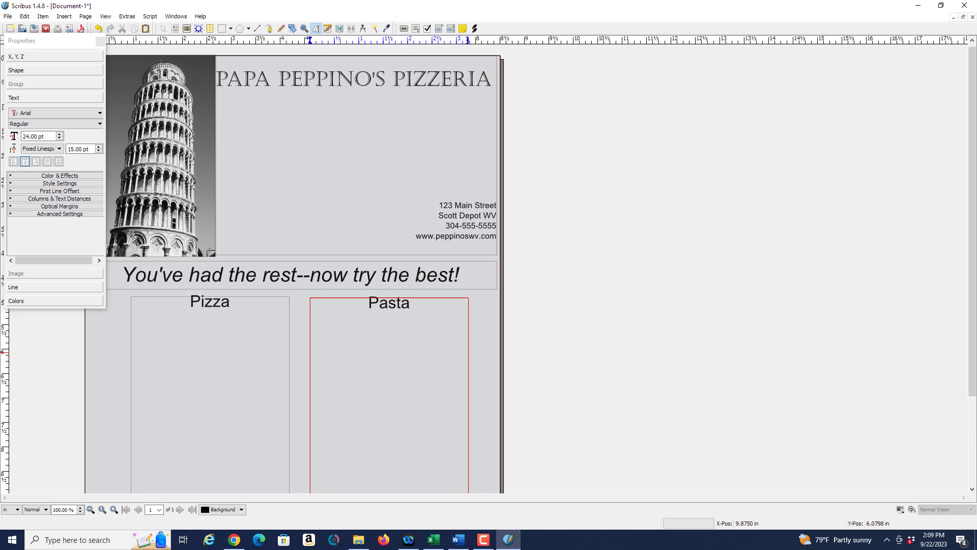
left_click(257, 29)
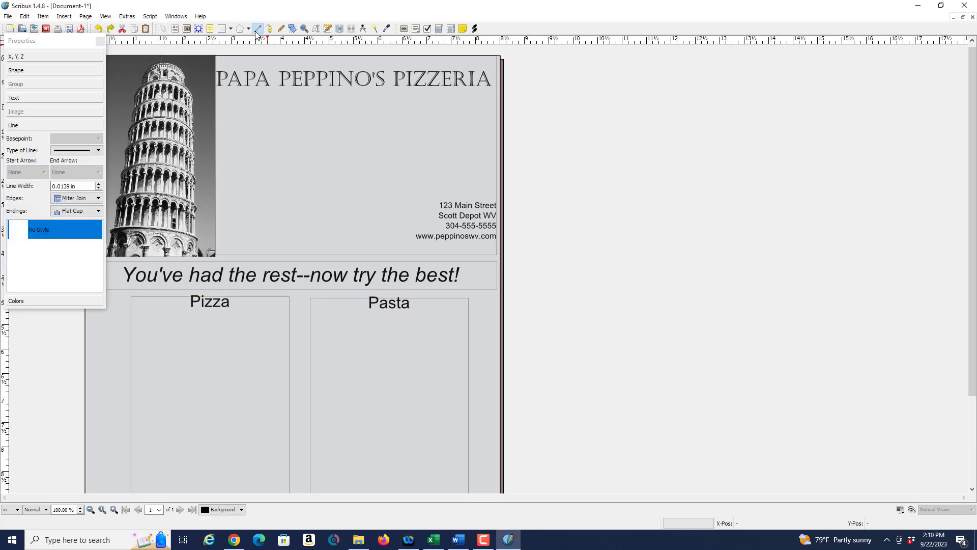
left_click_drag(156, 312, 270, 313)
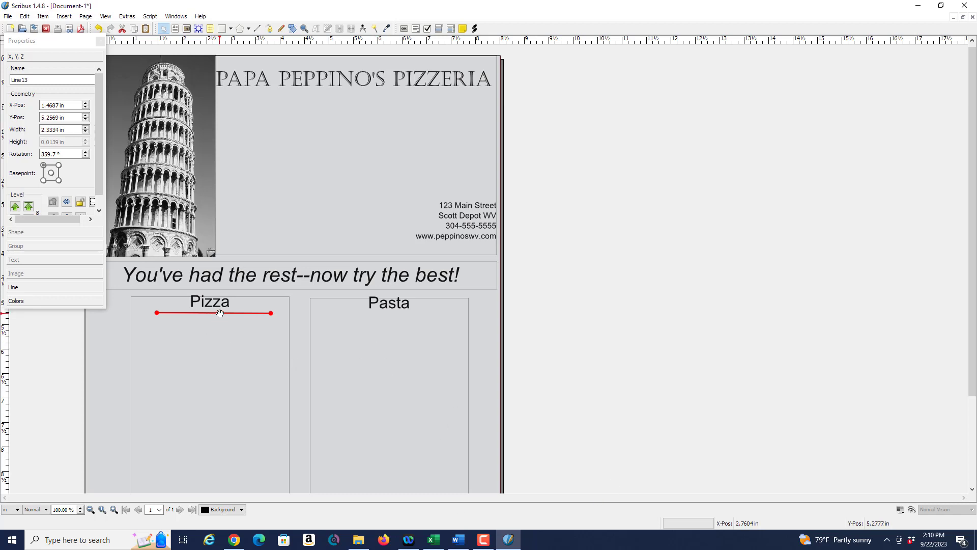
left_click_drag(220, 313, 407, 315)
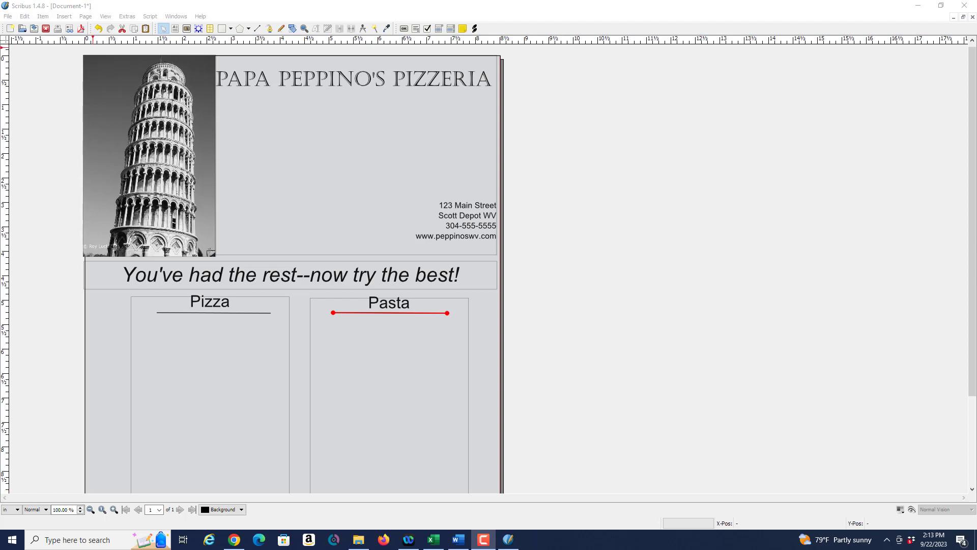
Draw a tall, narrow text frame in the left half of the Pizza column, below the heading line
left_click(68, 19)
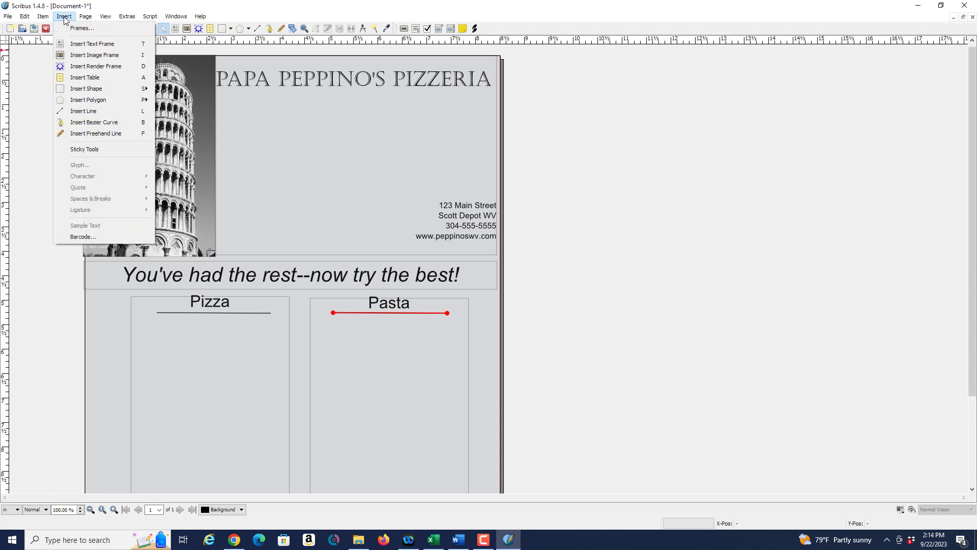
left_click(73, 46)
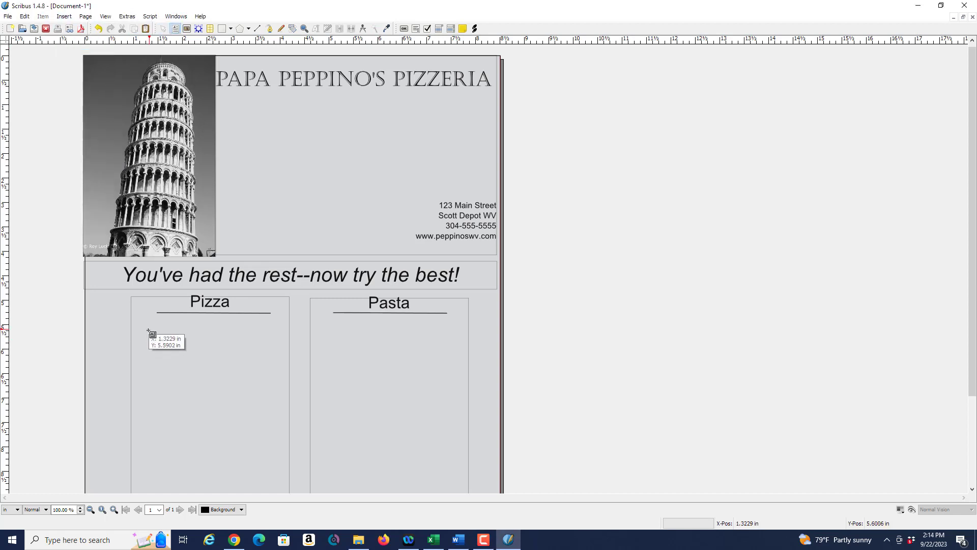
left_click_drag(145, 326, 214, 494)
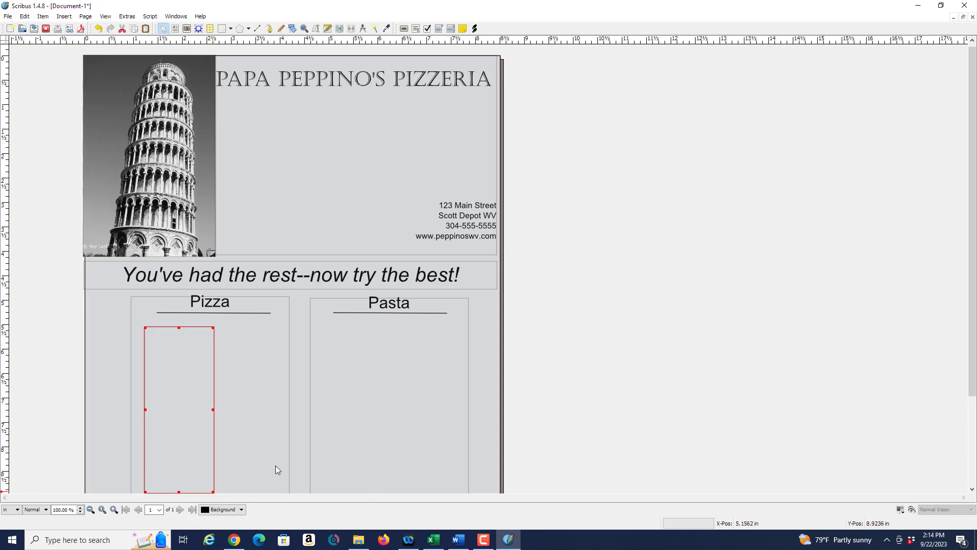
Duplicate the narrow text frame and align the copy directly beside it in the right half of the Pizza column
left_click(249, 381)
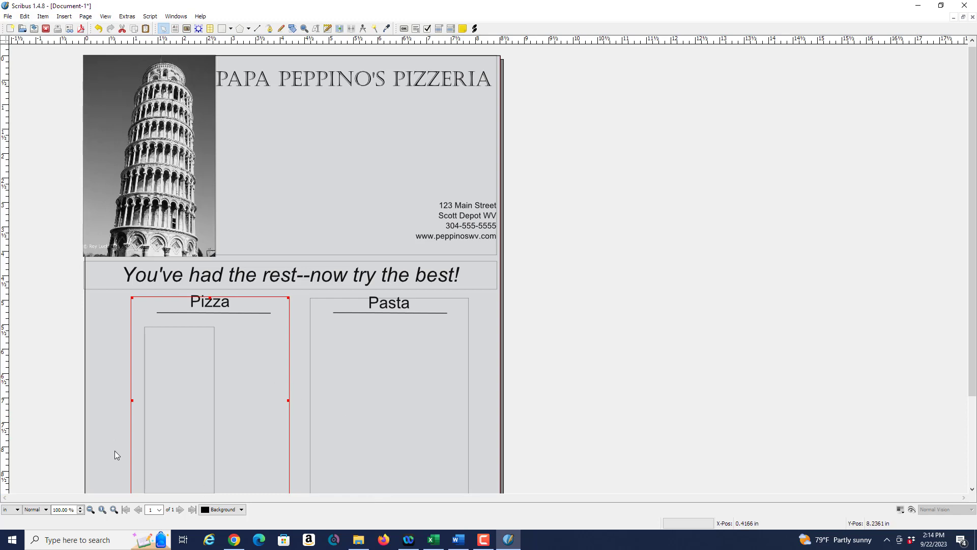
left_click(161, 422)
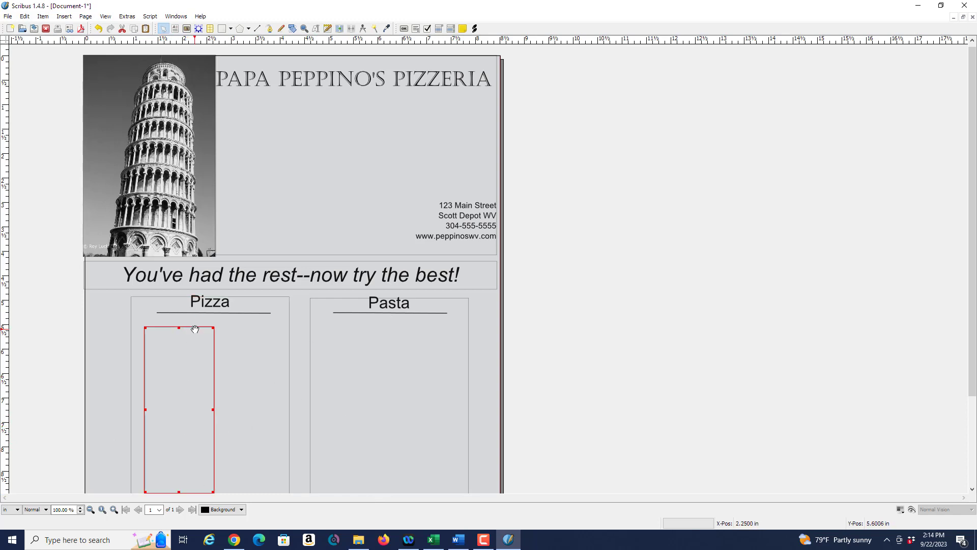
left_click_drag(194, 329, 265, 328)
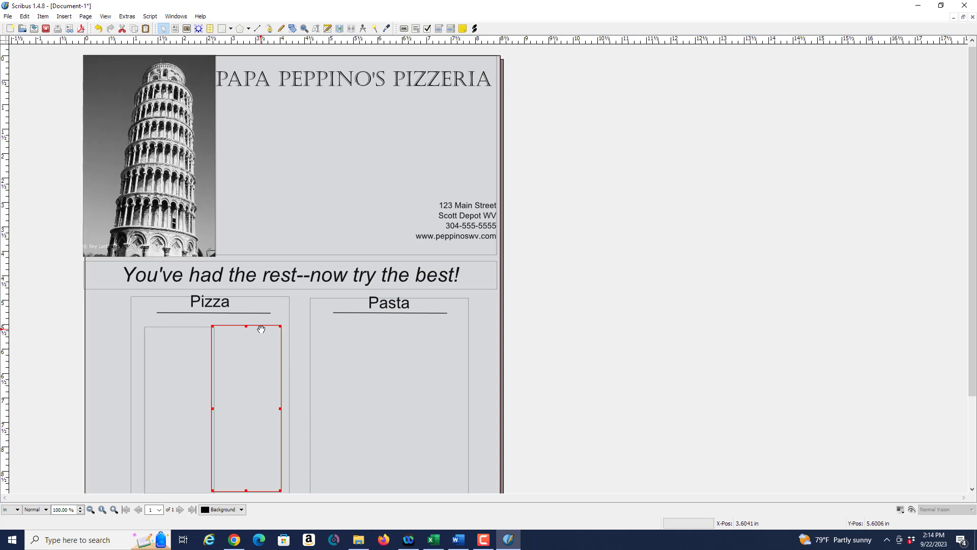
left_click_drag(261, 330, 263, 331)
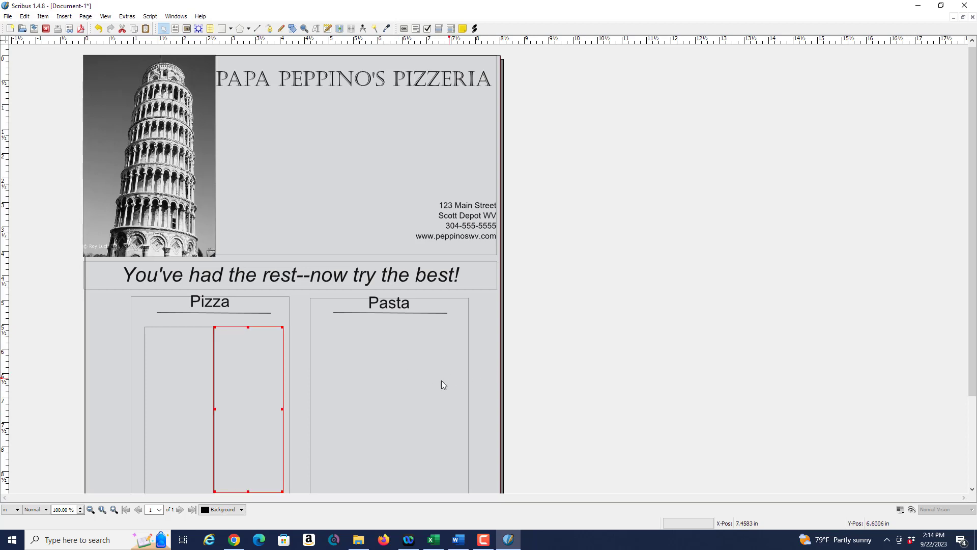
left_click(397, 372)
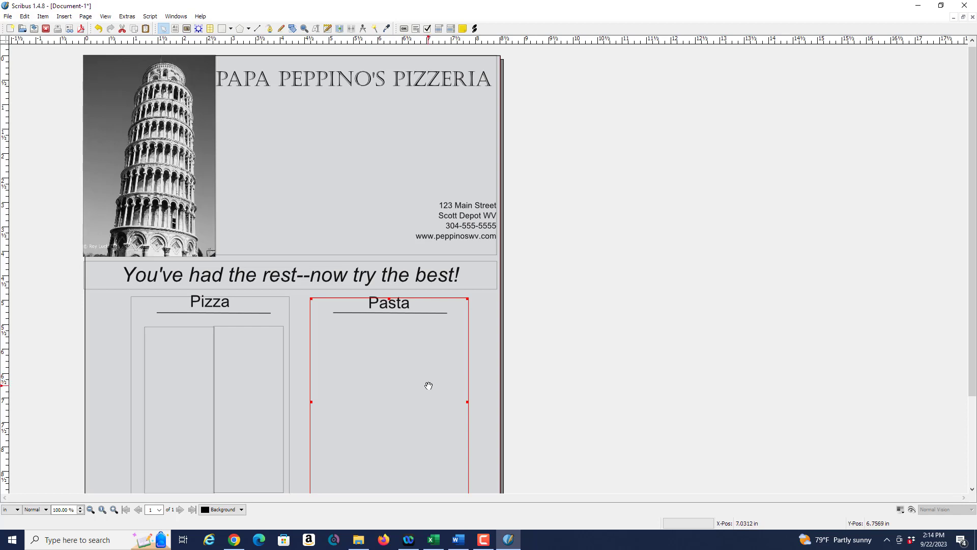
Place two copies of the narrow text frame side by side in the Pasta column, below the heading line
key("ctrl+z")
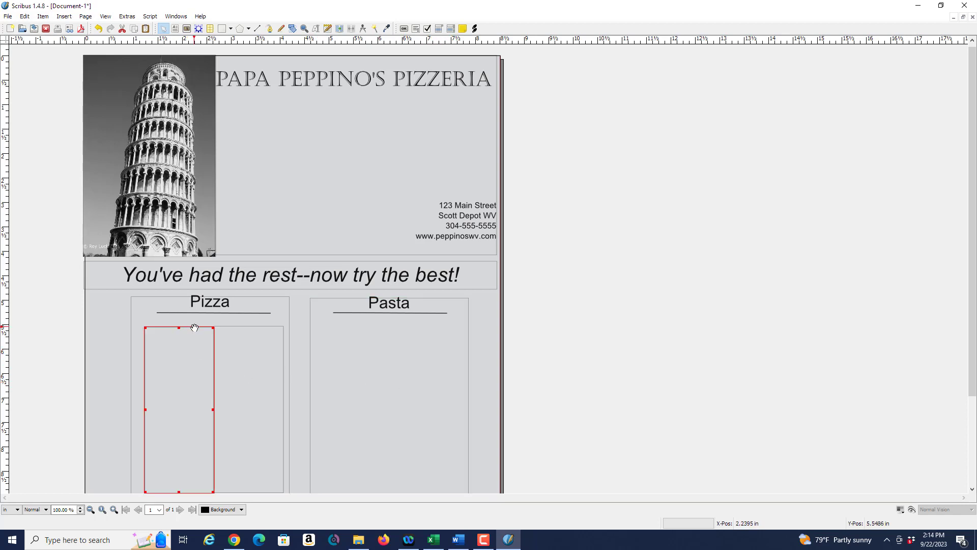
left_click_drag(194, 331, 368, 331)
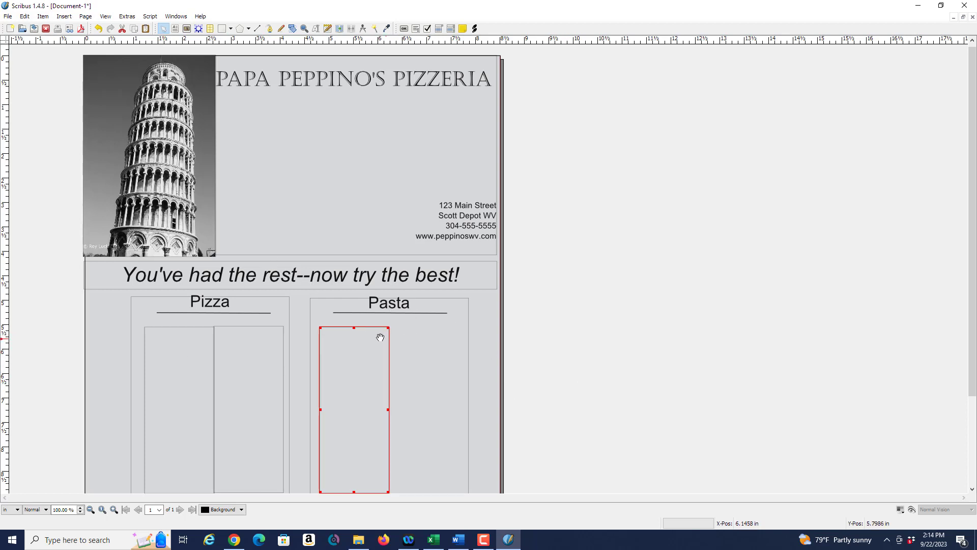
left_click_drag(366, 329, 438, 330)
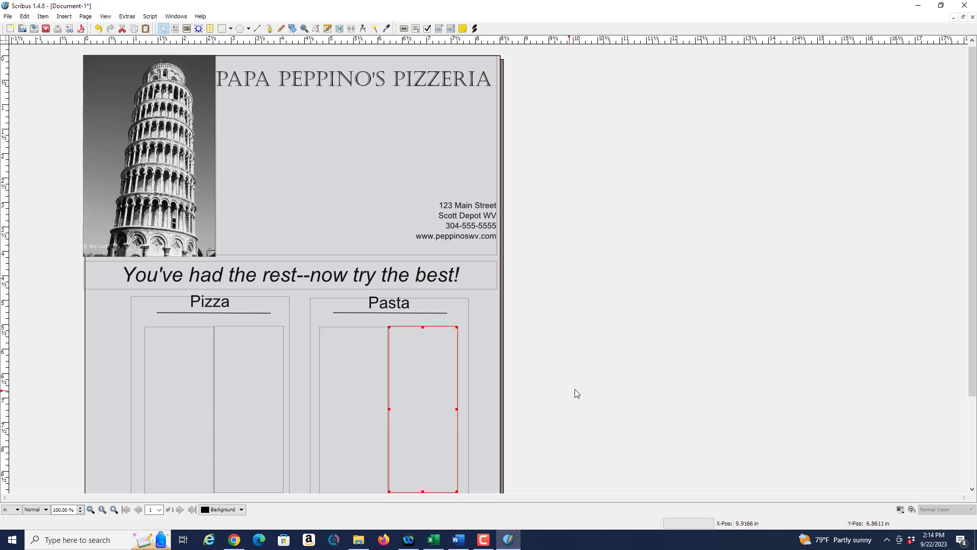
Import the pizza names from Pizzas.doc into the left inner frame of the Pizza column
scroll(558, 278, "down", 2)
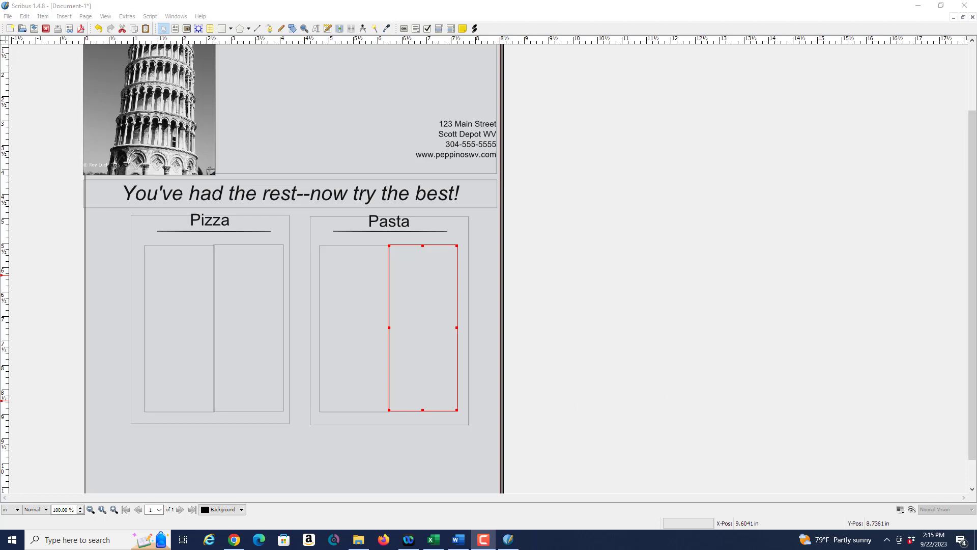
right_click(179, 317)
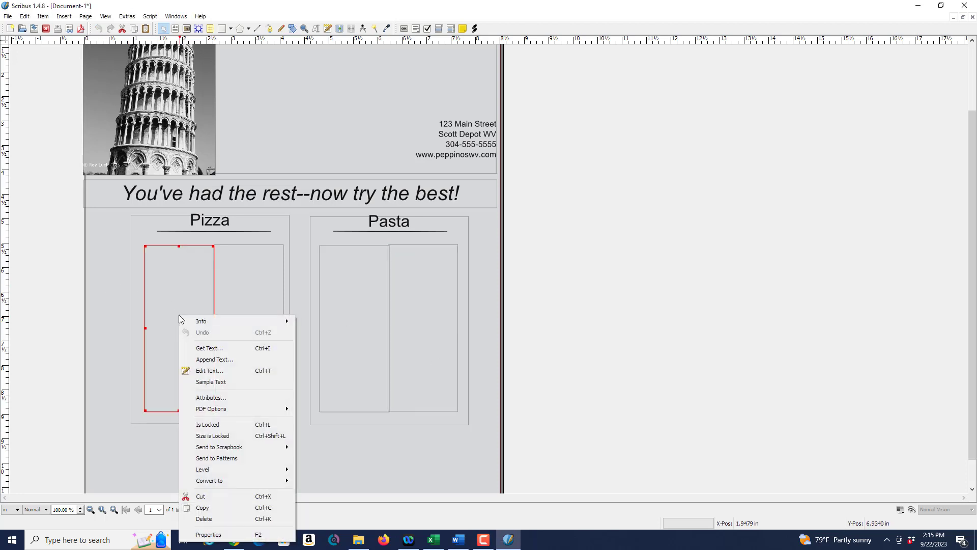
left_click(217, 349)
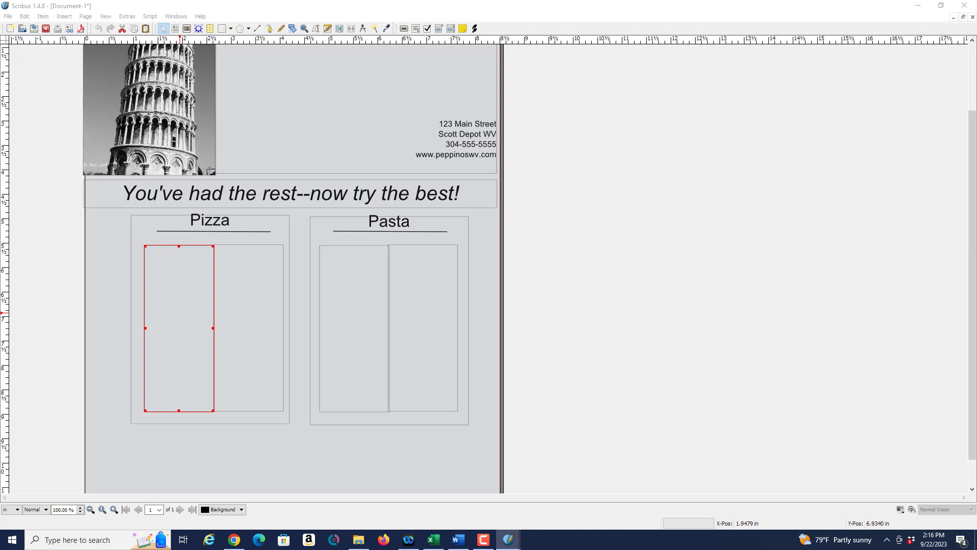
key("ctrl+v")
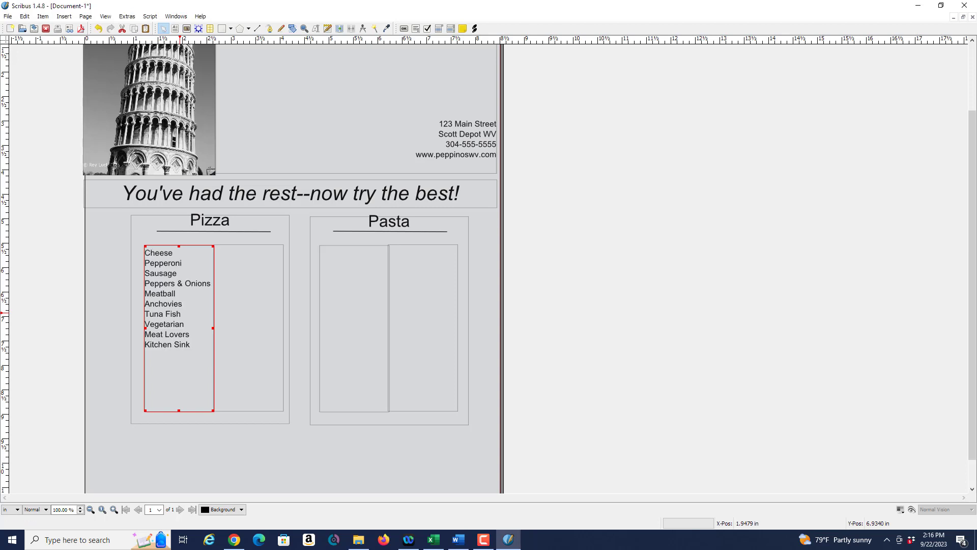
Import the text of Pizza Prices.doc into the right inner frame of the Pizza column
left_click(247, 301)
right_click(247, 297)
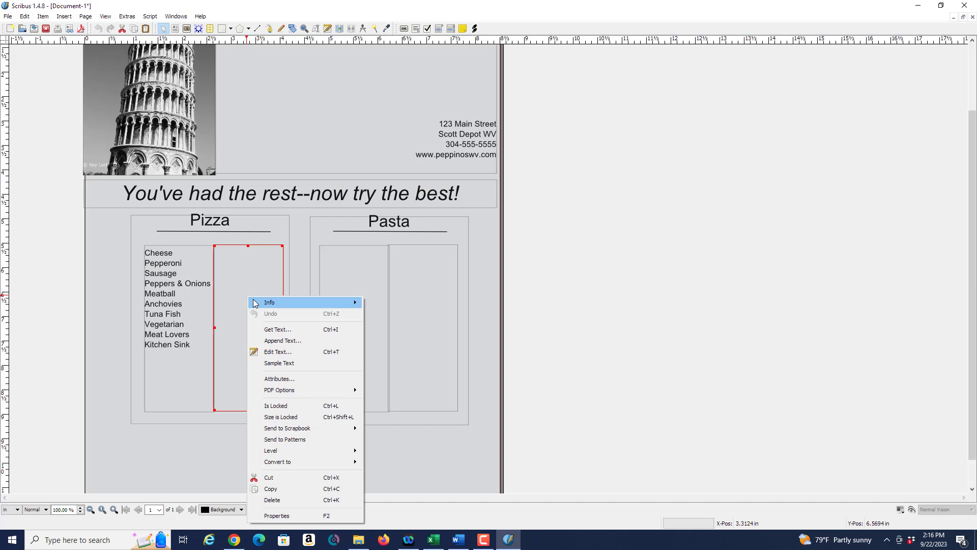
left_click(285, 328)
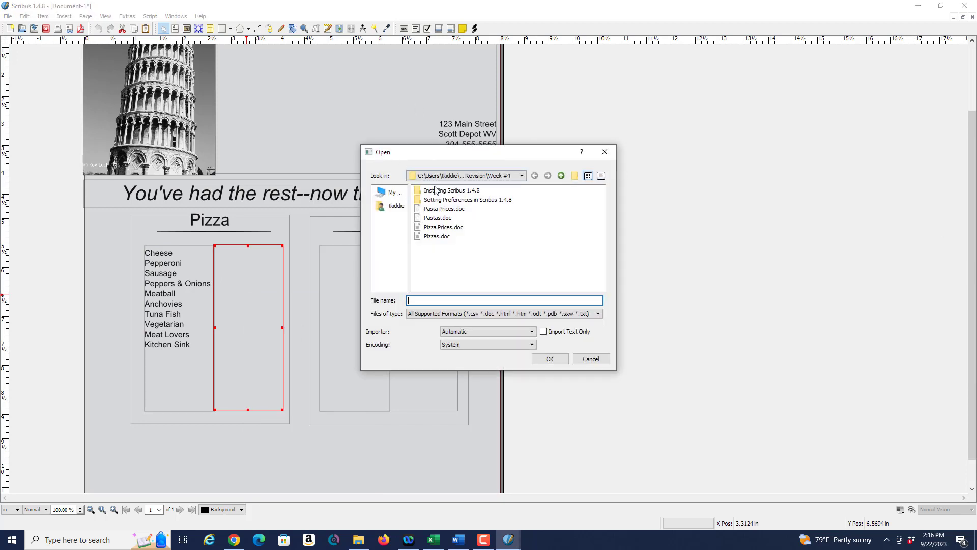
left_click(442, 210)
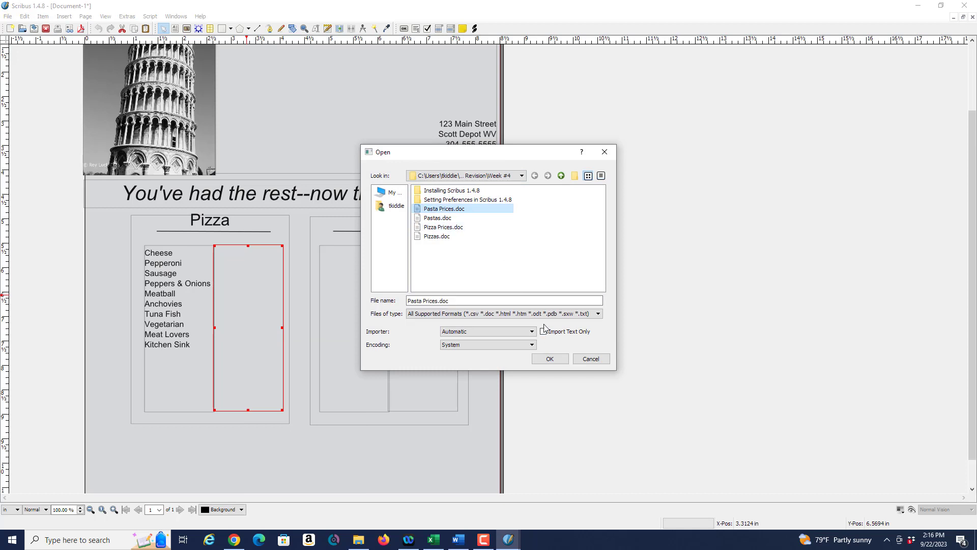
left_click(437, 227)
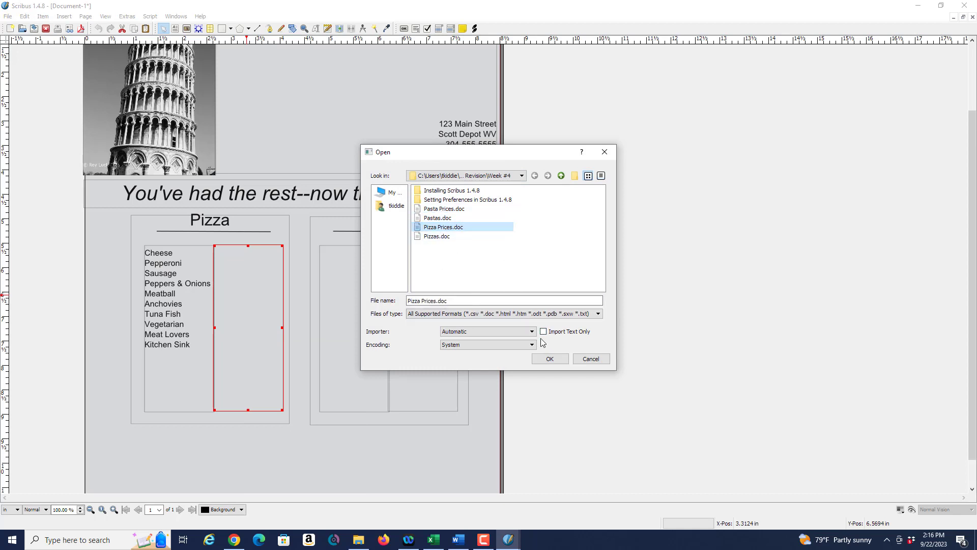
left_click(552, 359)
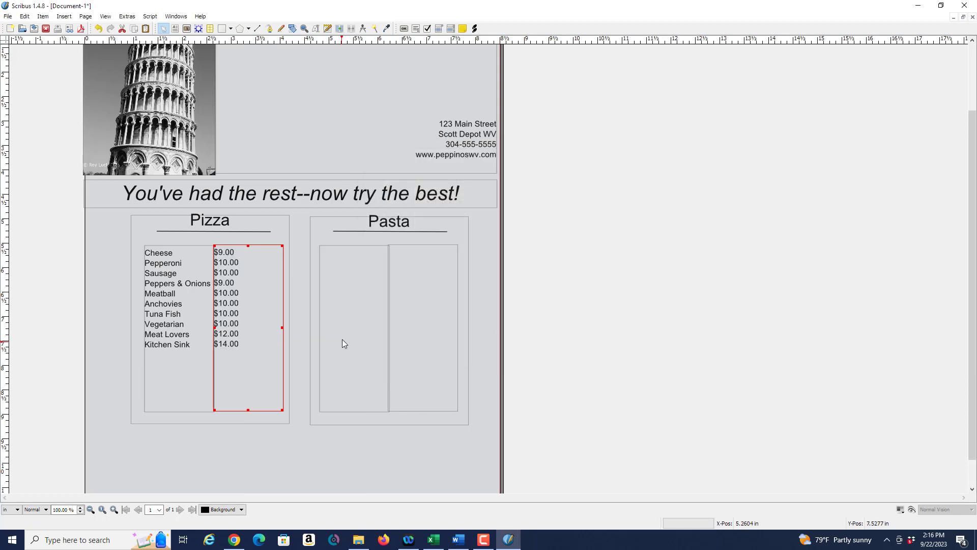
Import the text of Pastas.doc into the left inner frame of the Pasta column
left_click(344, 316)
right_click(349, 309)
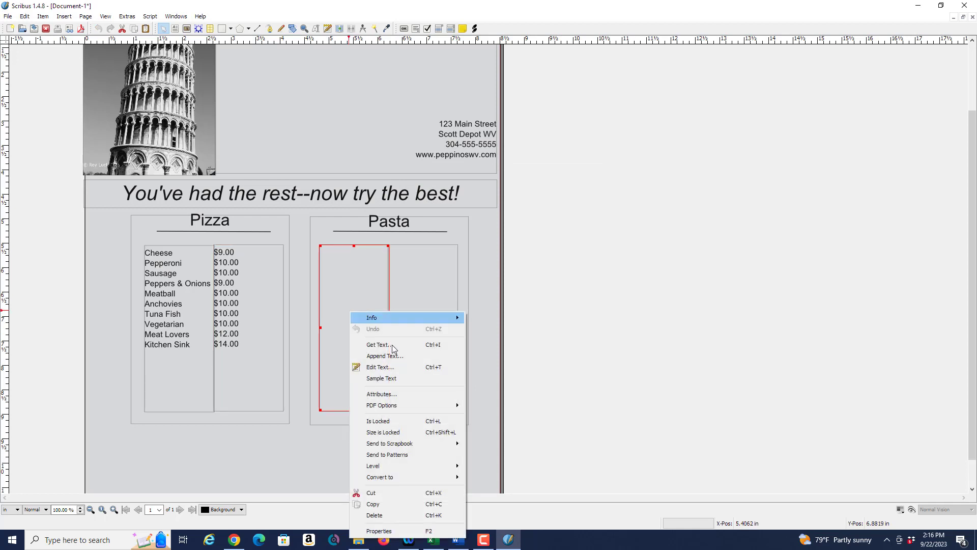
left_click(381, 345)
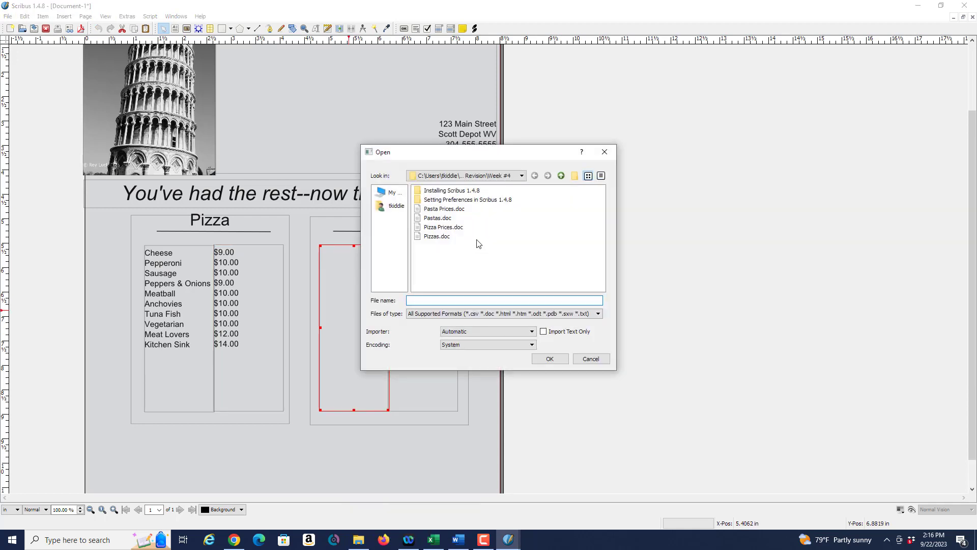
left_click(437, 218)
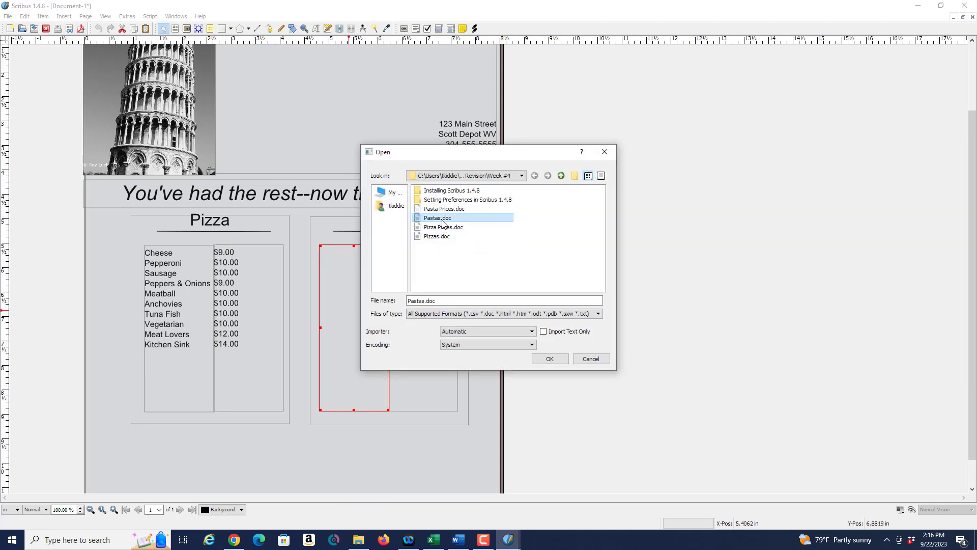
left_click(550, 360)
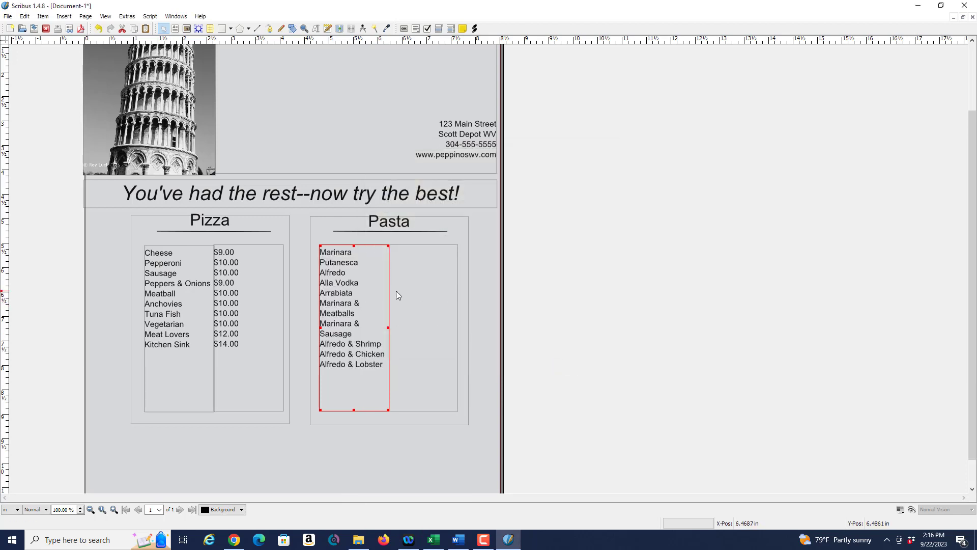
Import the text of Pasta Prices.doc into the right inner frame of the Pasta column
left_click(433, 286)
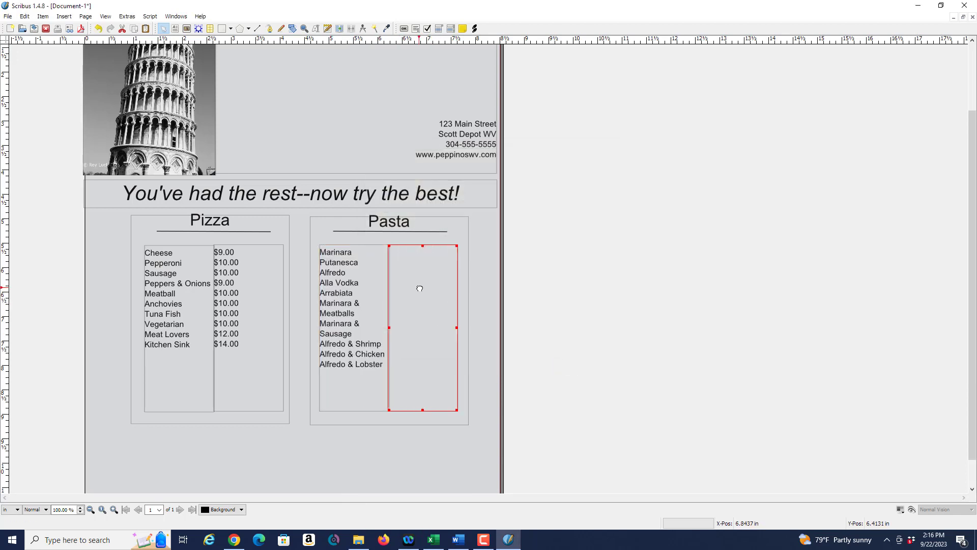
right_click(433, 286)
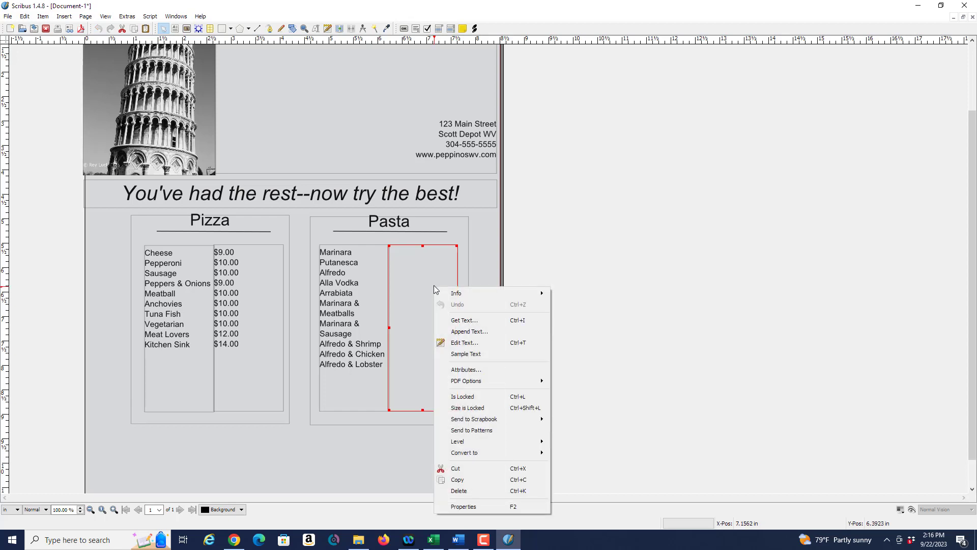
left_click(470, 323)
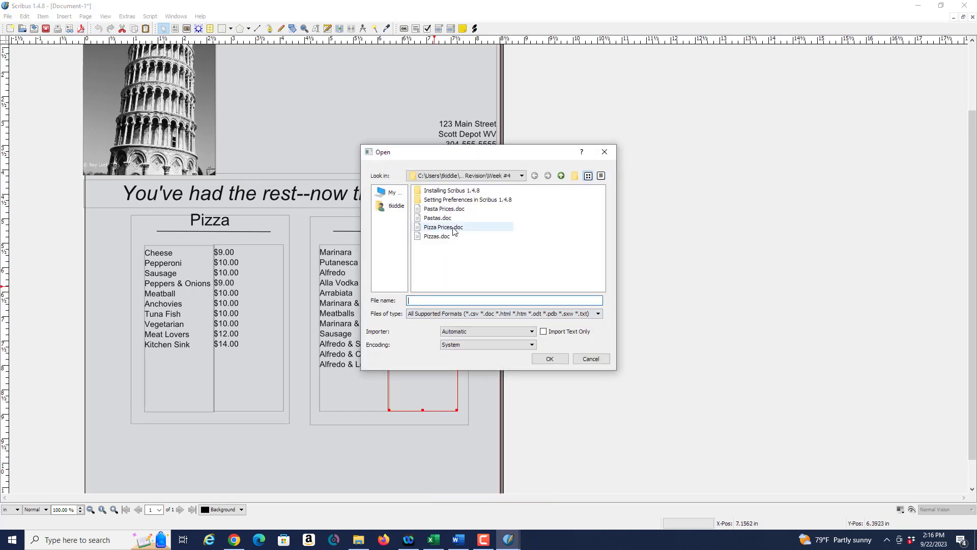
left_click(450, 209)
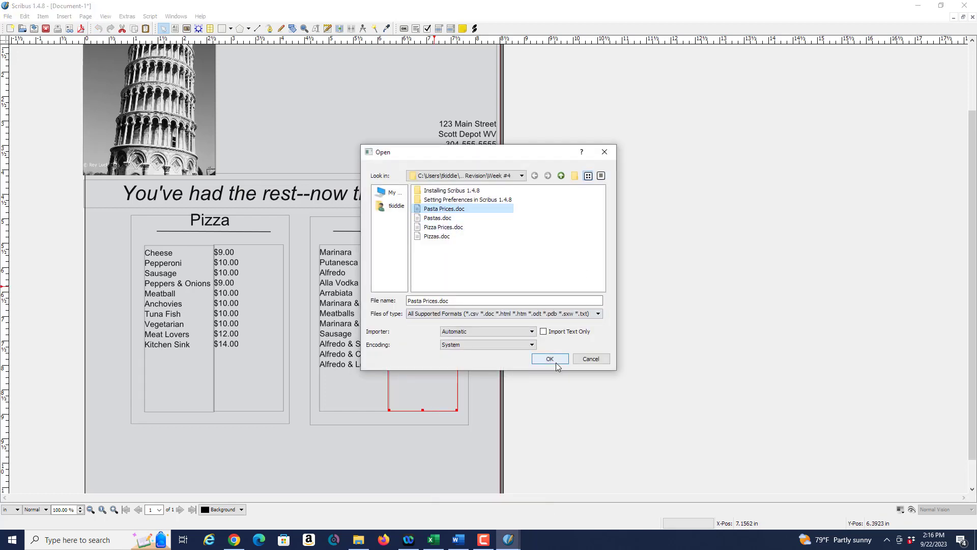
left_click(550, 359)
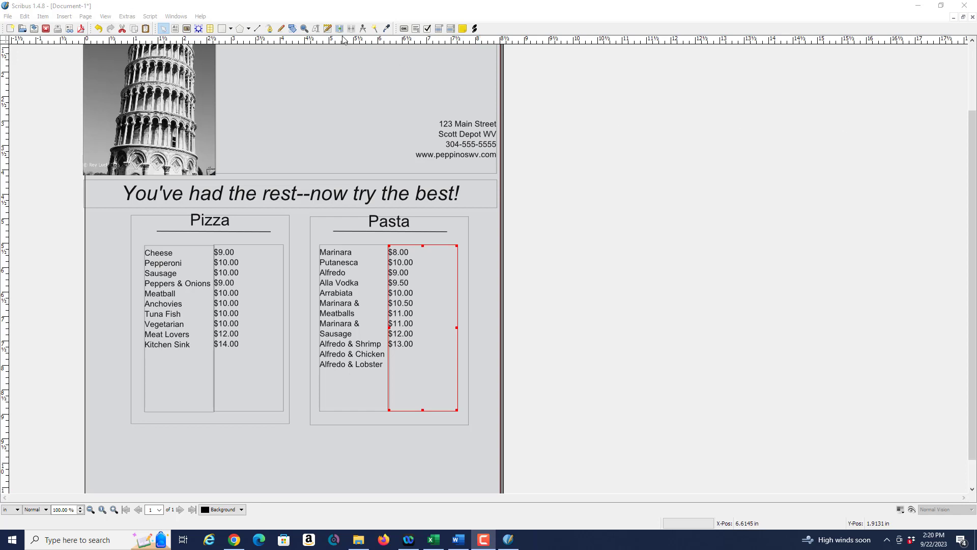
Open the text properties of the frame holding the pizza names
left_click(175, 17)
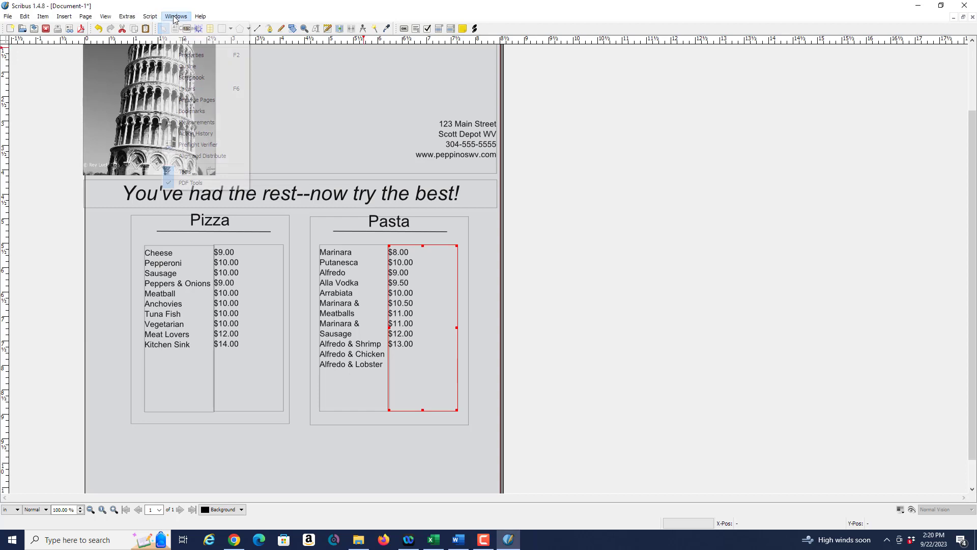
left_click(193, 57)
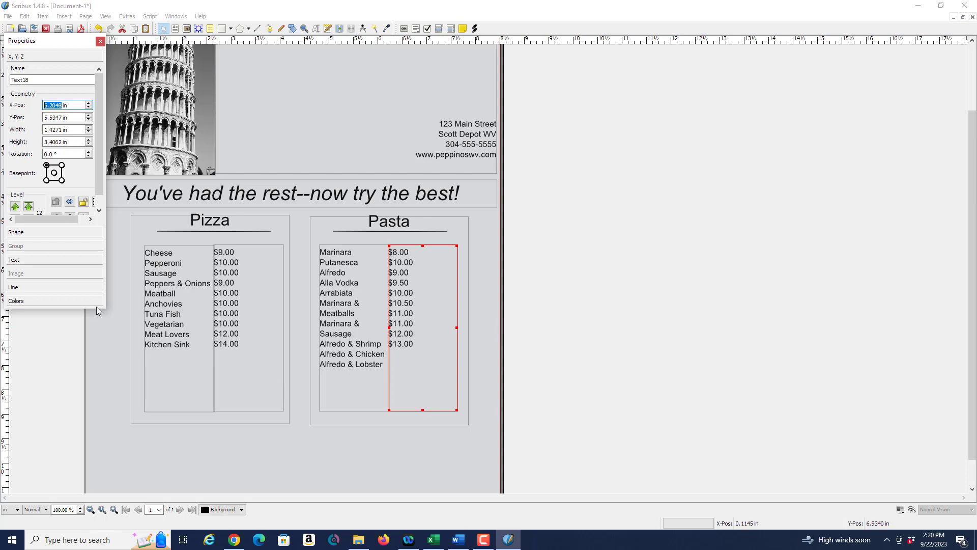
right_click(179, 297)
mouse_move(185, 302)
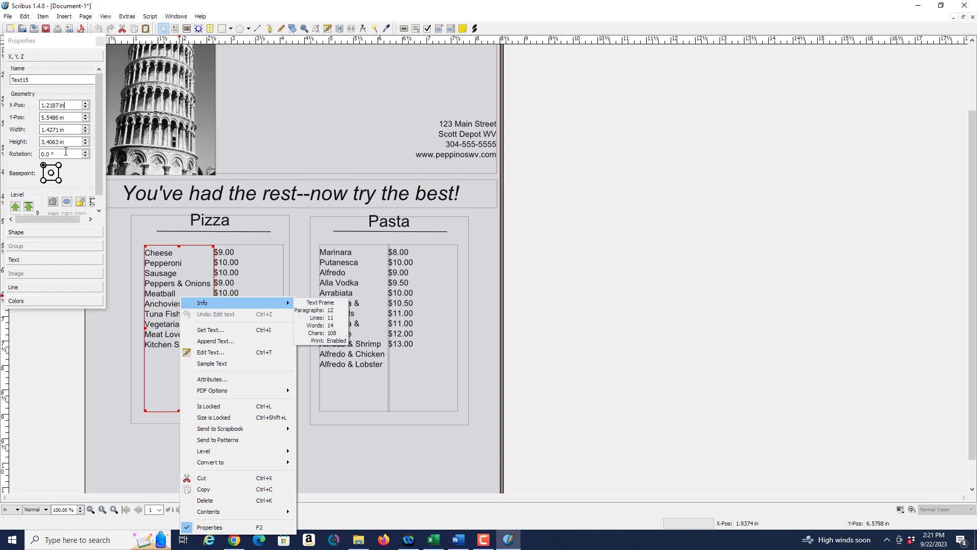
left_click(29, 259)
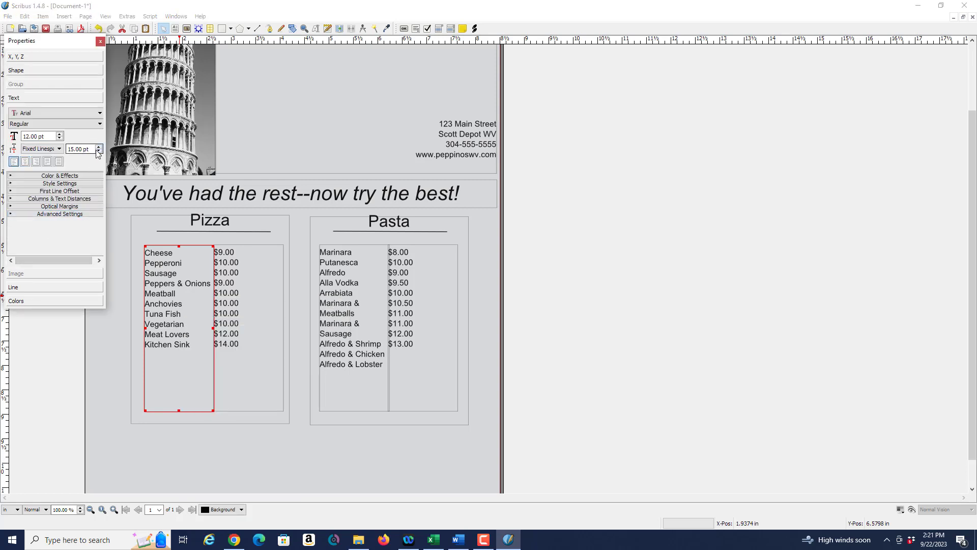
Try reducing the fixed line spacing of the pizza names to 11 pt
left_click(98, 151)
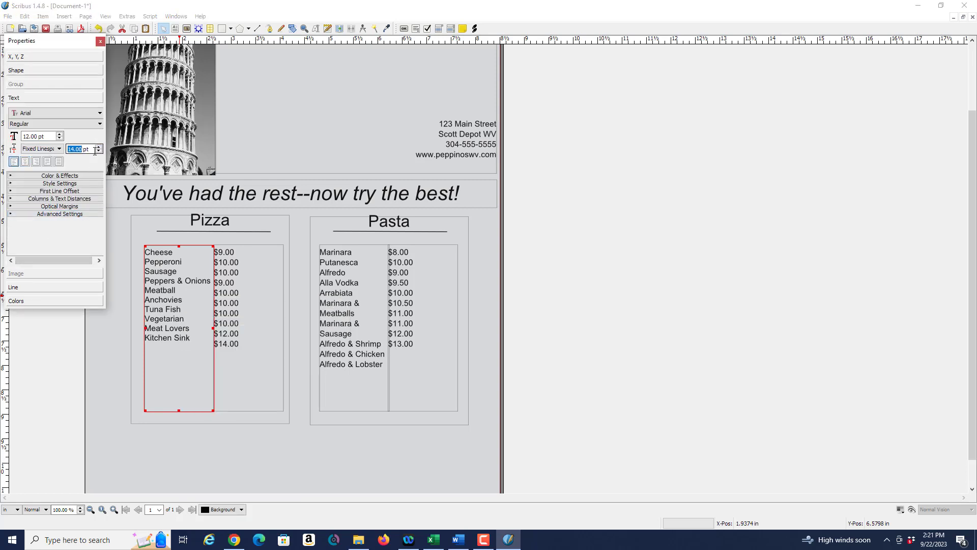
left_click(99, 151)
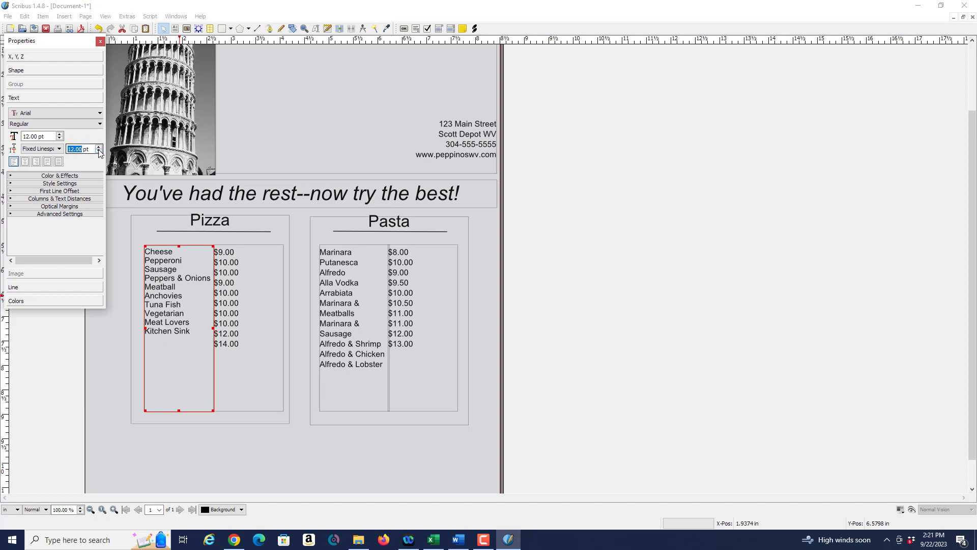
left_click(99, 151)
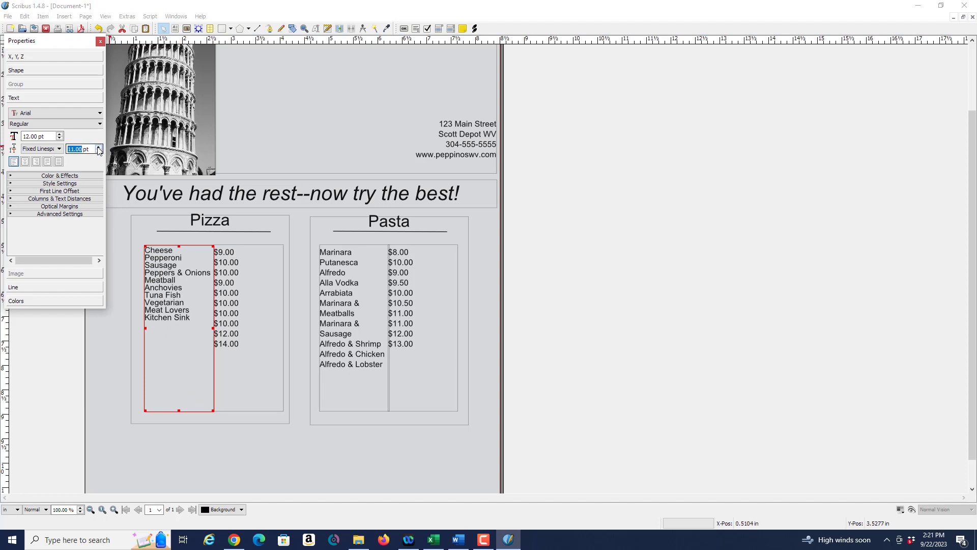
Set the fixed line spacing of the pizza names to 24 pt so the list fills its frame
left_click(99, 147)
left_click(99, 146)
left_click(99, 146)
left_click(99, 147)
left_click(99, 146)
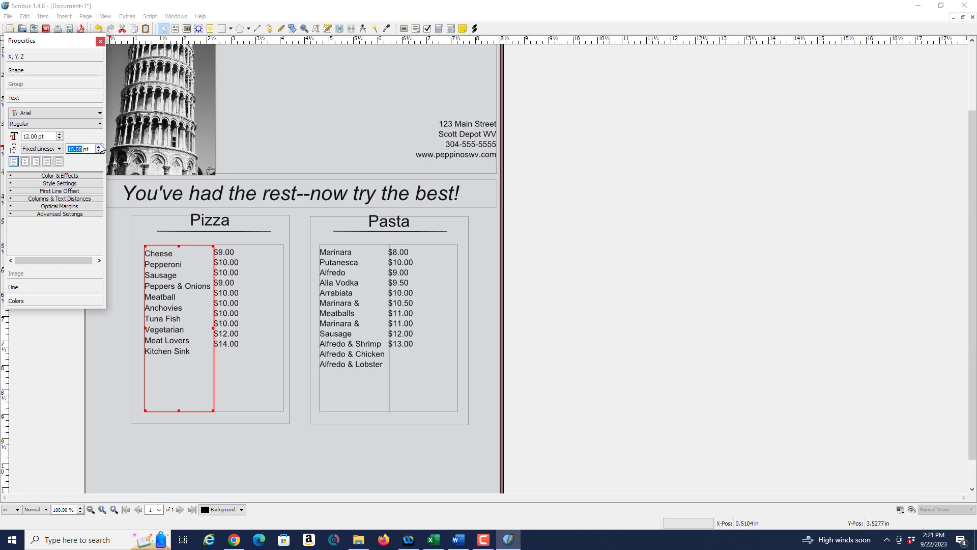
left_click(99, 146)
left_click(99, 146)
left_click(99, 147)
left_click(99, 147)
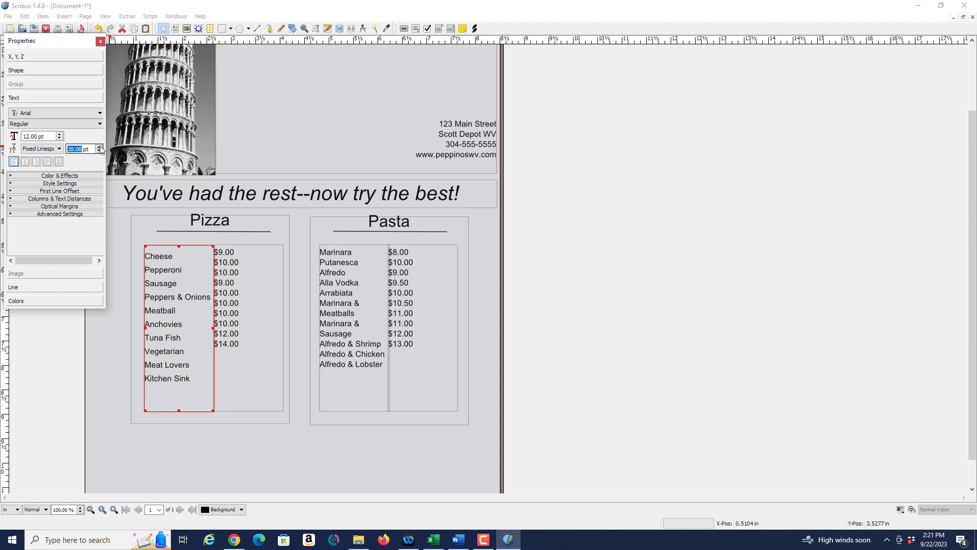
left_click(100, 146)
left_click(99, 146)
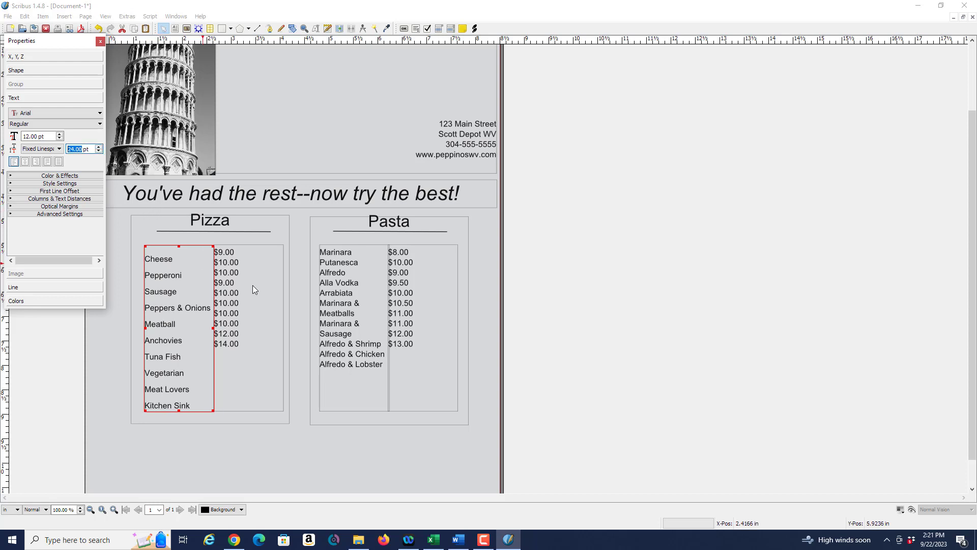
Set the fixed line spacing of the pizza prices to 24 pt to match the pizza names
left_click(262, 296)
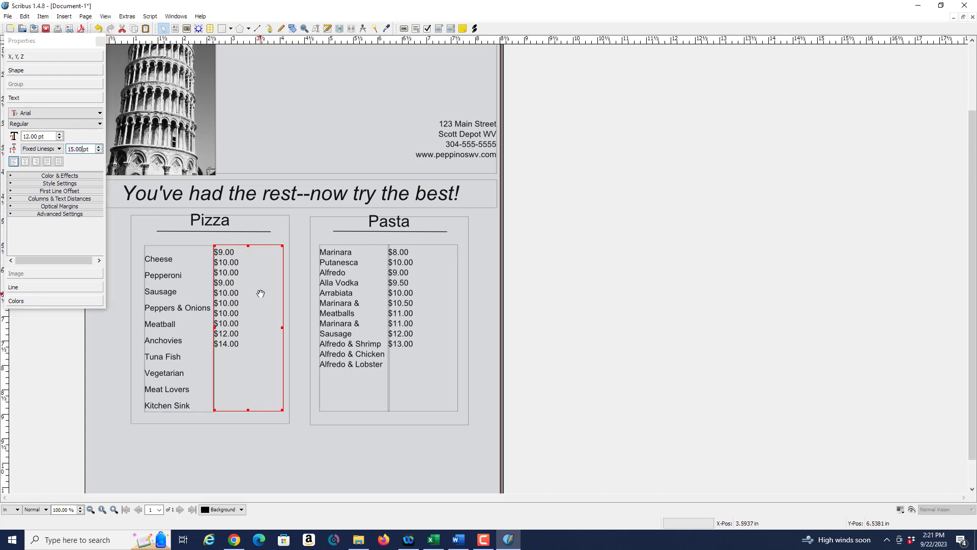
left_click(99, 147)
left_click(99, 147)
left_click(99, 146)
left_click(99, 147)
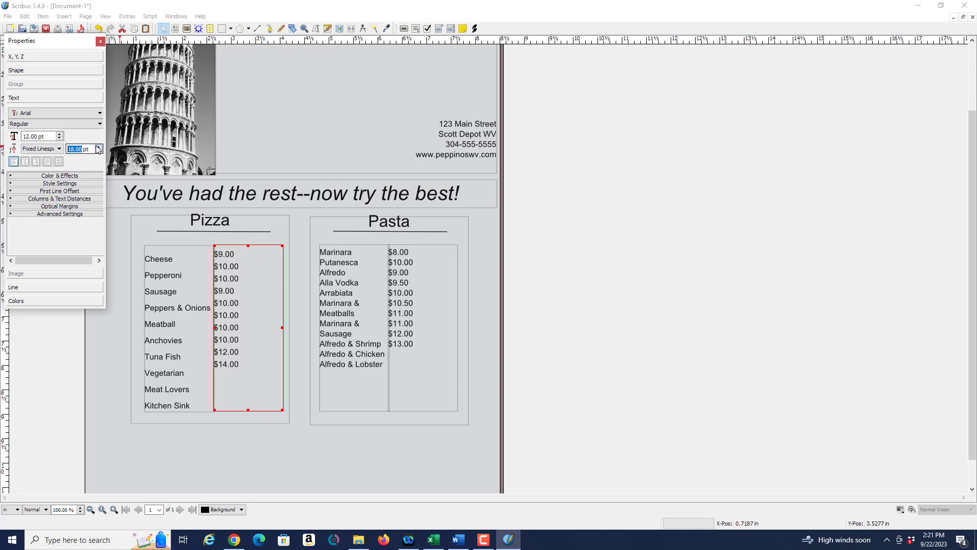
left_click(99, 146)
left_click(99, 146)
left_click(99, 147)
left_click(100, 147)
left_click(99, 147)
left_click(99, 147)
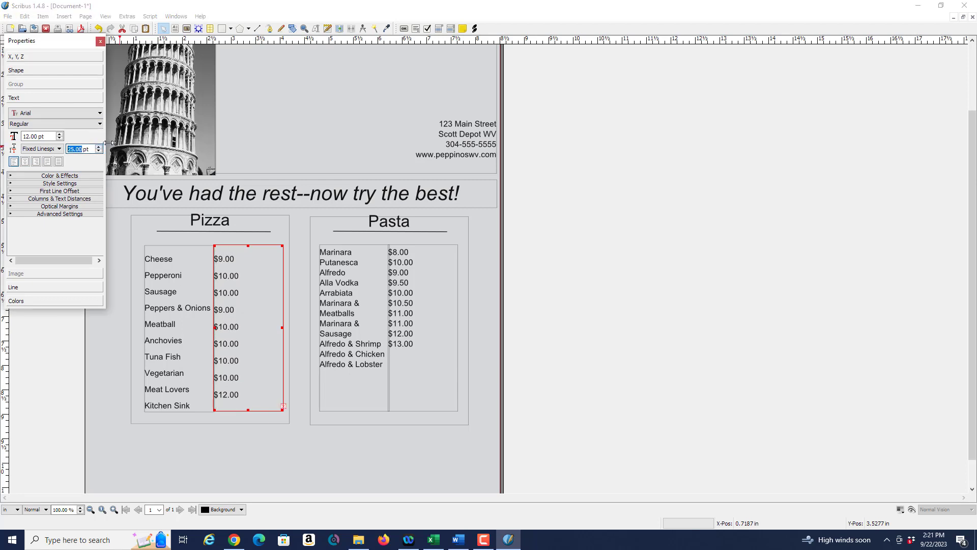
left_click(99, 151)
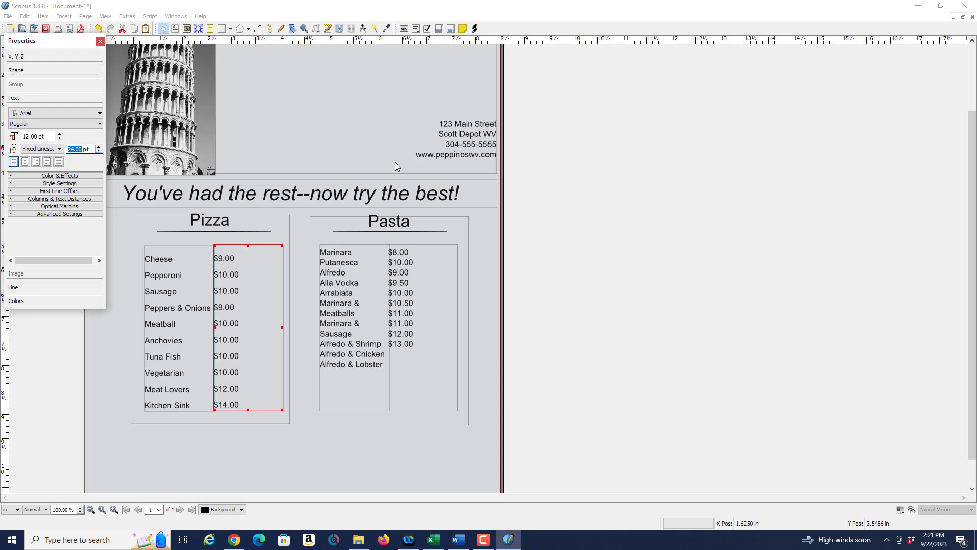
Set the fixed line spacing of the pasta names to 24 pt
left_click(325, 288)
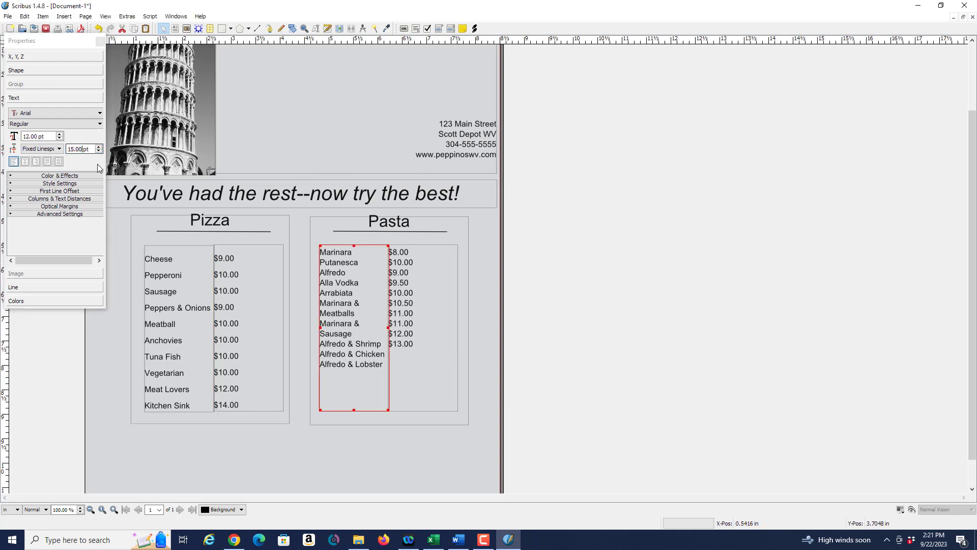
scroll(99, 149, "up", 7)
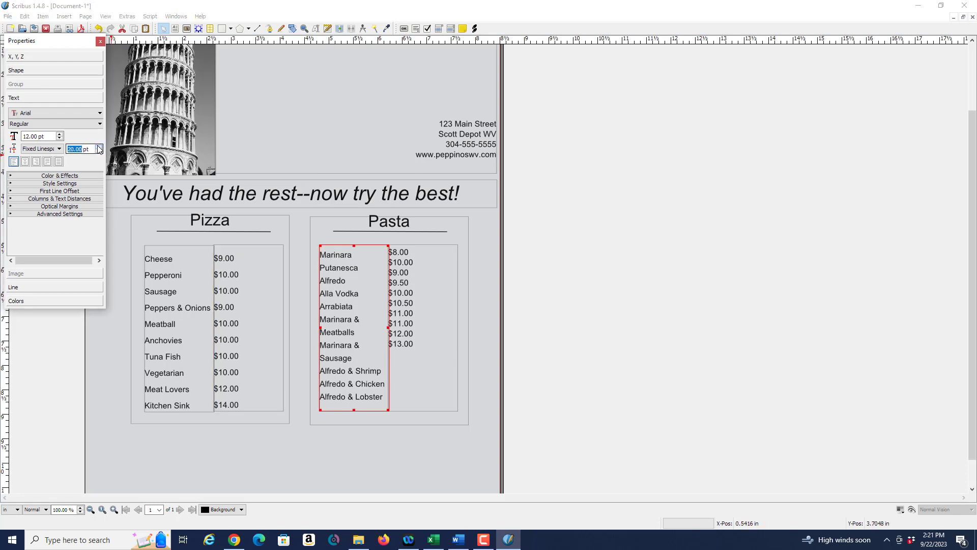
scroll(99, 149, "up", 2)
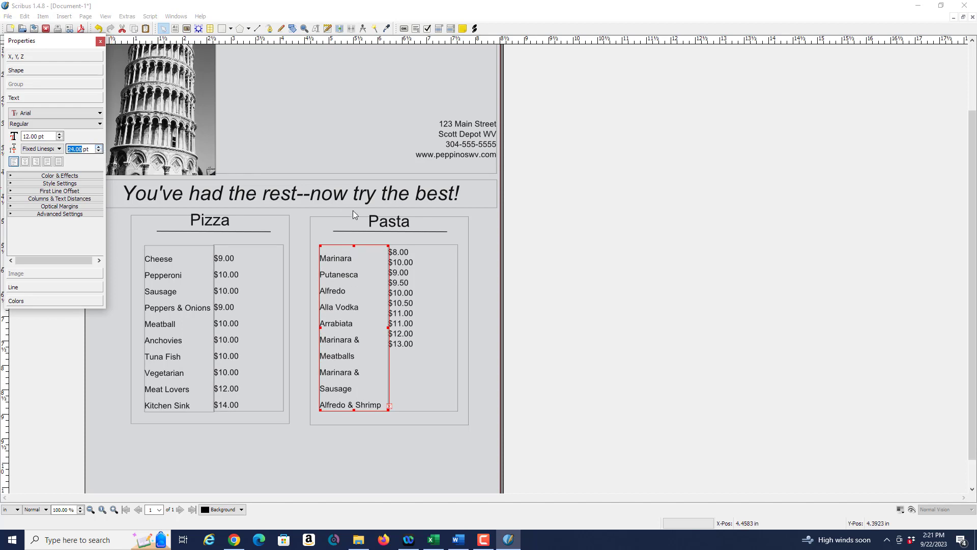
Set the fixed line spacing of the pasta prices to 24 pt to match the pasta names
left_click(426, 319)
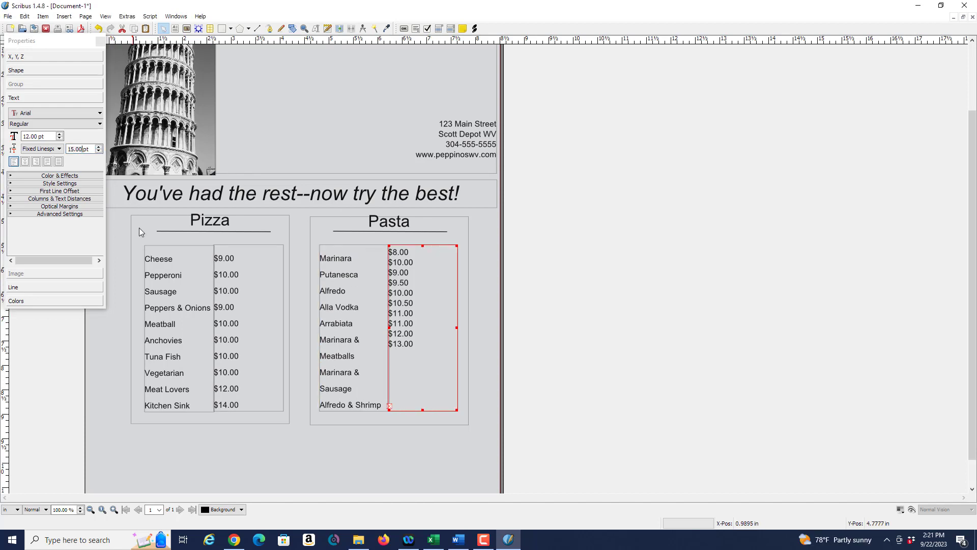
scroll(101, 149, "up", 2)
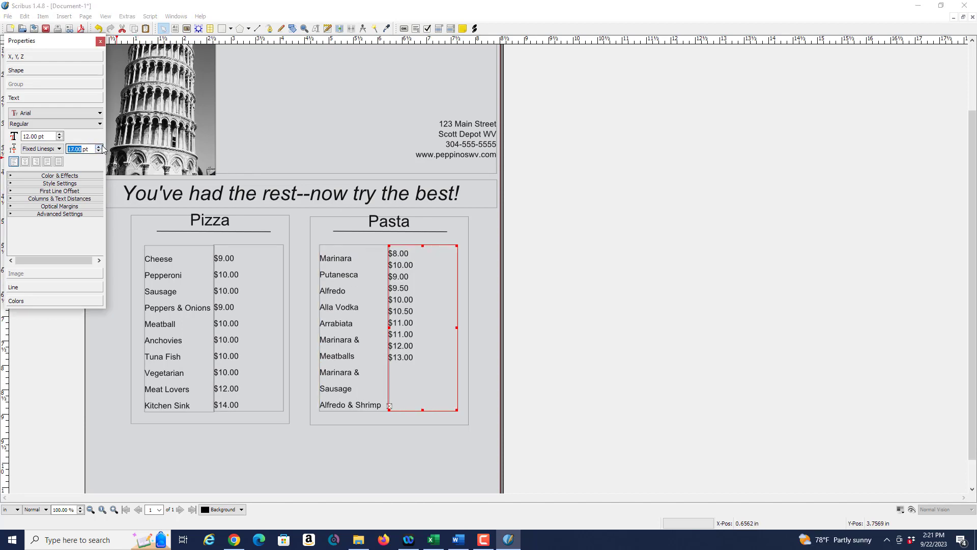
scroll(102, 149, "up", 3)
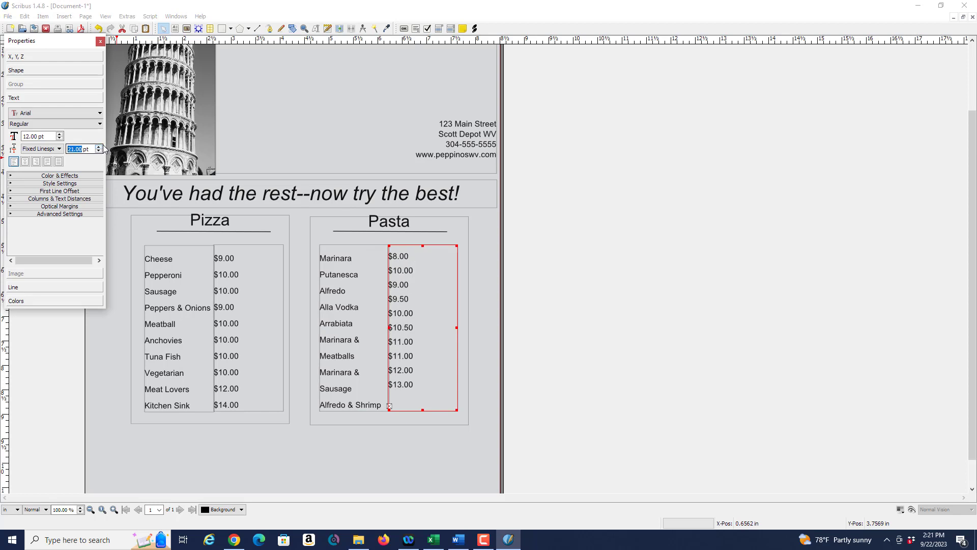
scroll(100, 148, "up", 1)
scroll(99, 148, "up", 2)
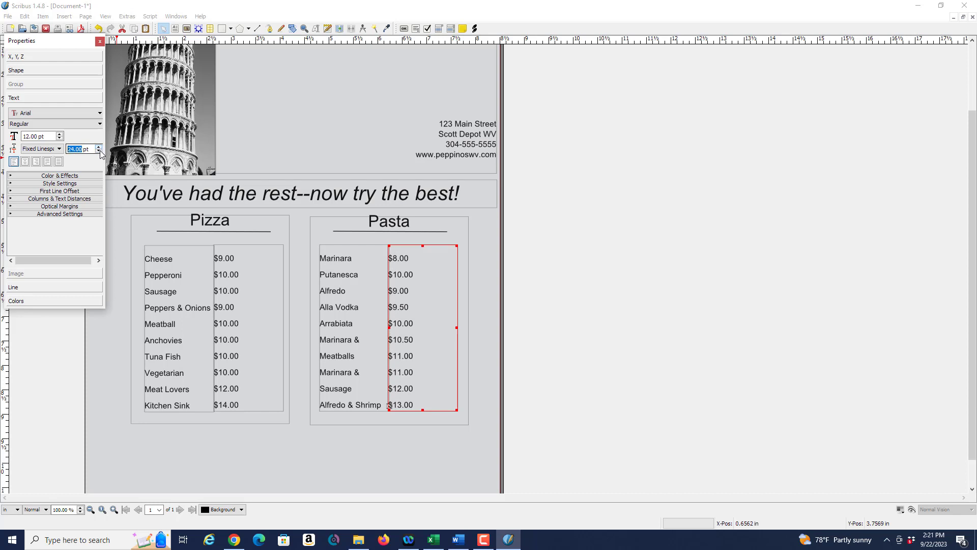
scroll(554, 402, "down", 1)
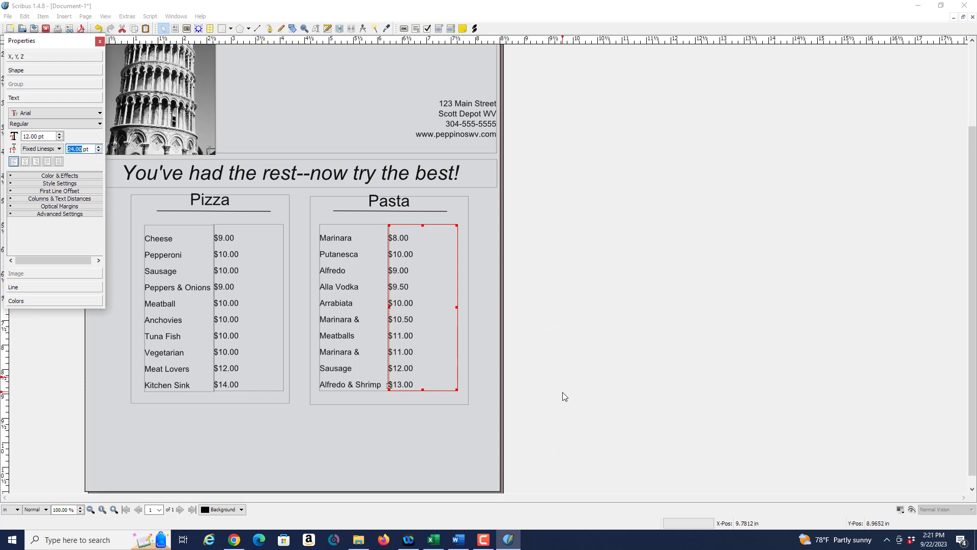
left_click(261, 454)
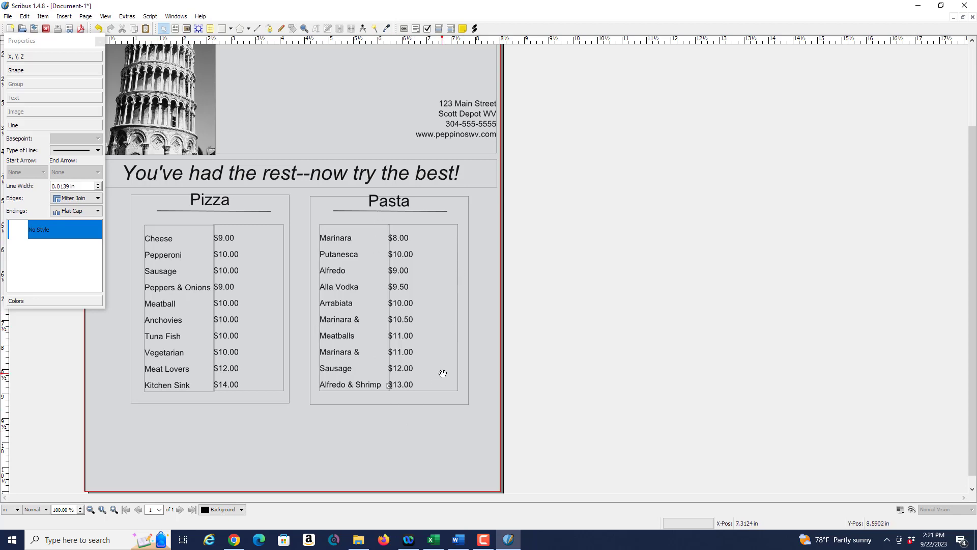
scroll(449, 369, "down", 1)
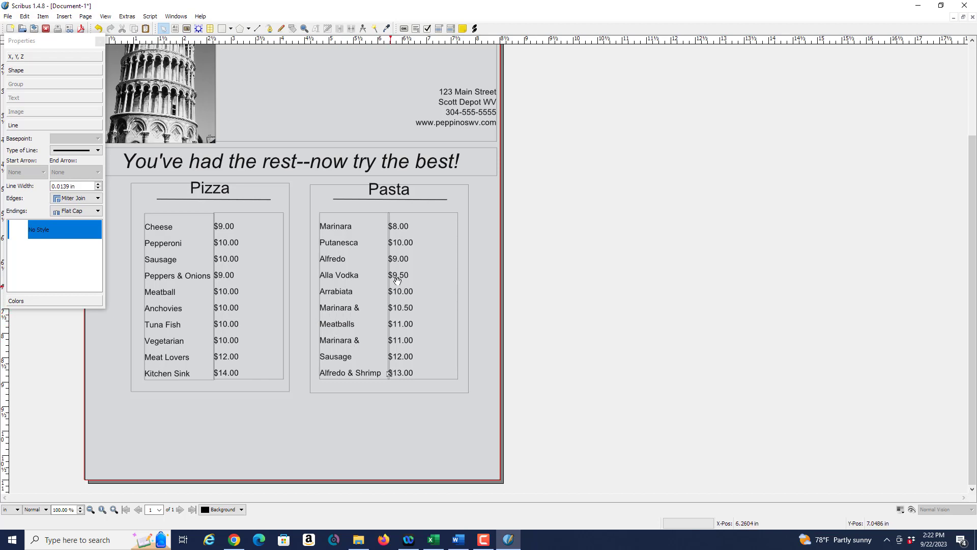
Move the pasta prices frame slightly right, clear of the names frame, to about X 6.29 in and Y 5.53 in
double_click(436, 217)
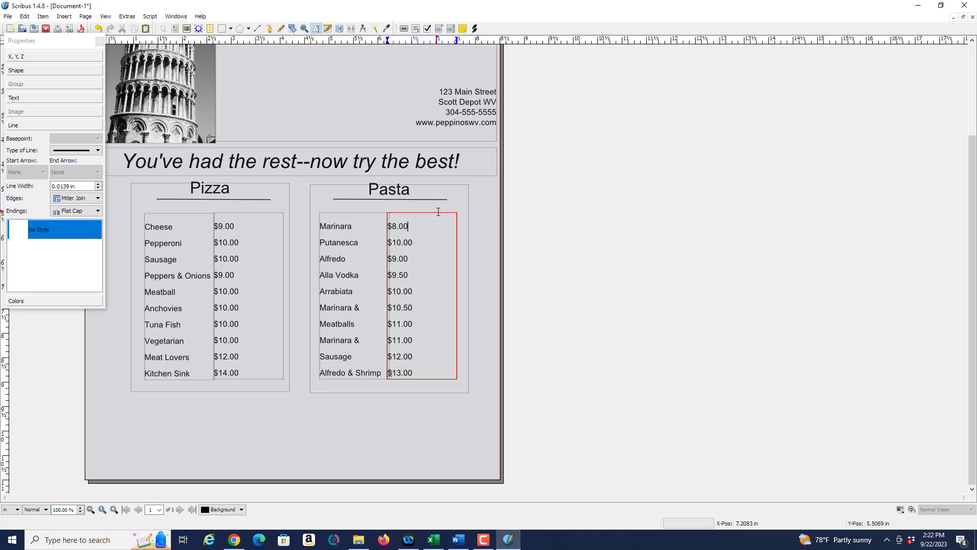
left_click(423, 320)
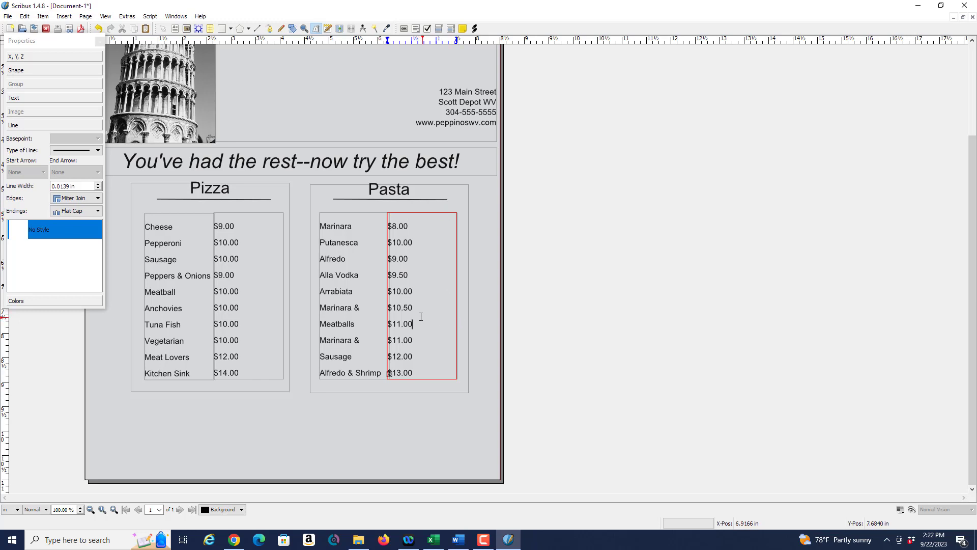
left_click(421, 380)
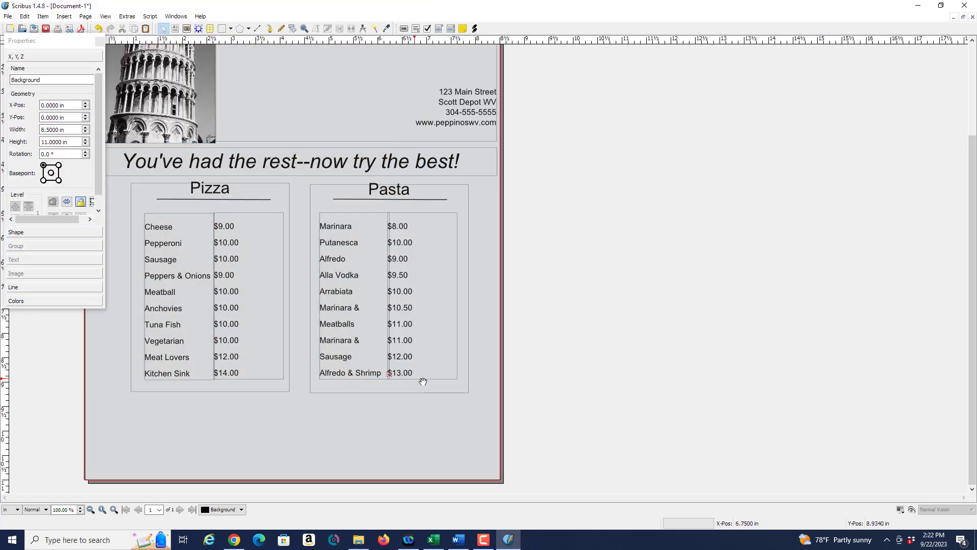
left_click(423, 383)
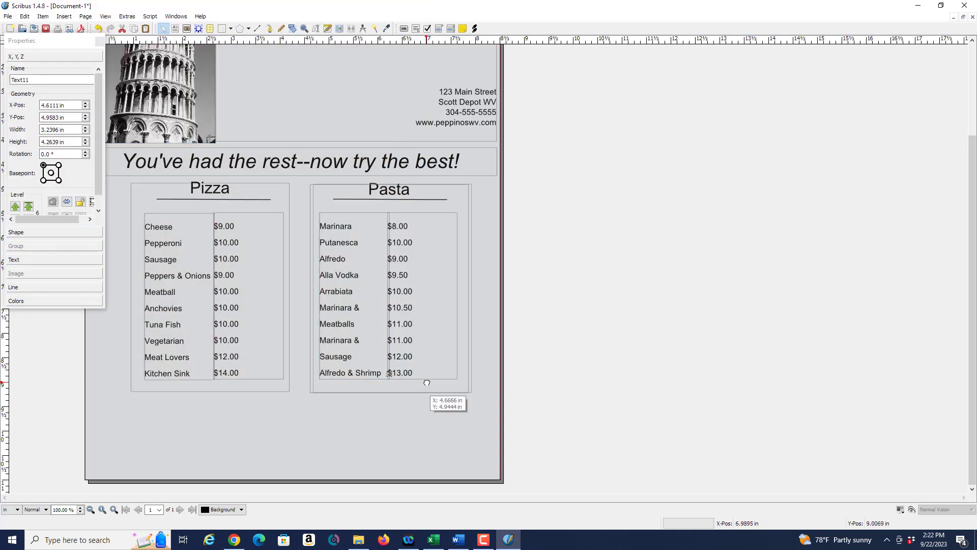
left_click(454, 266)
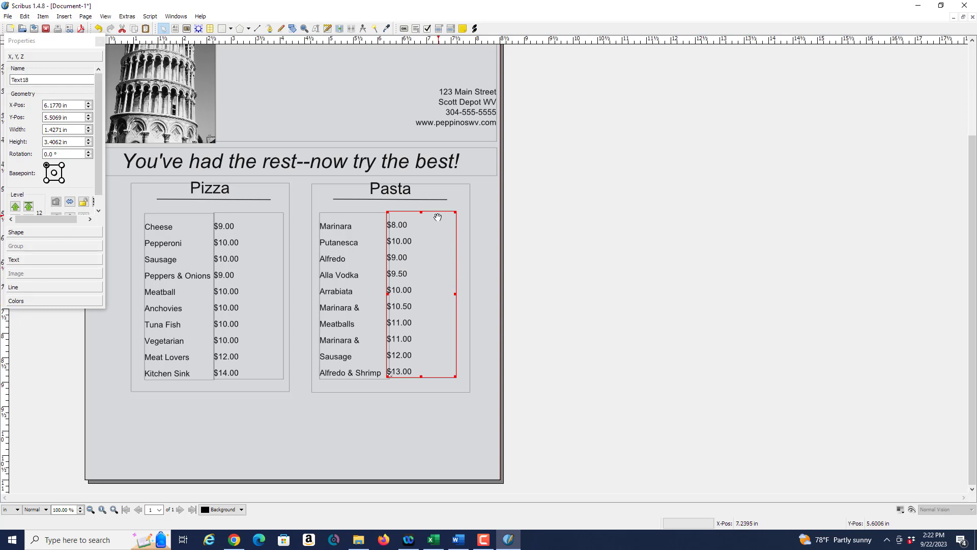
left_click_drag(437, 214, 442, 217)
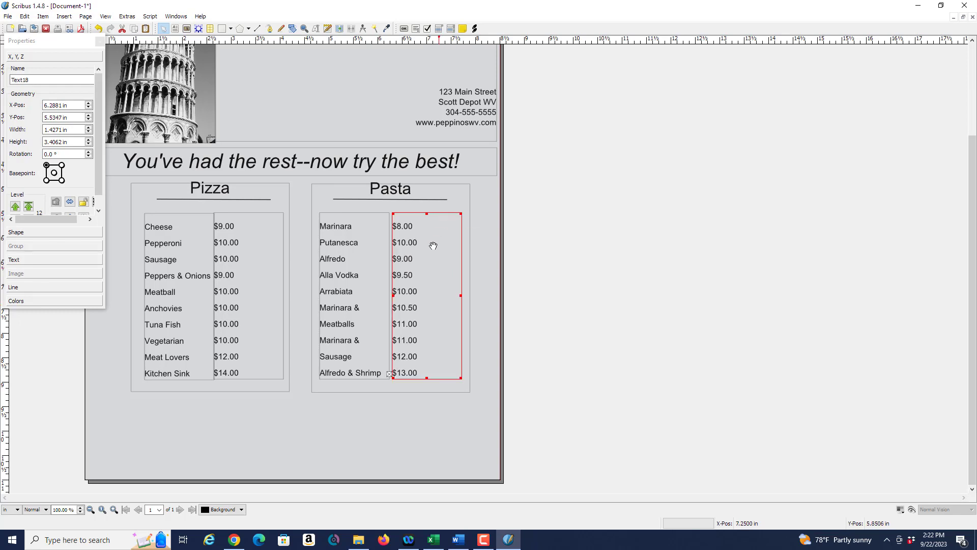
Move the pasta names frame left to about X 4.70 in and widen it so "Marinara & Sausage" fits on one line
left_click(343, 213)
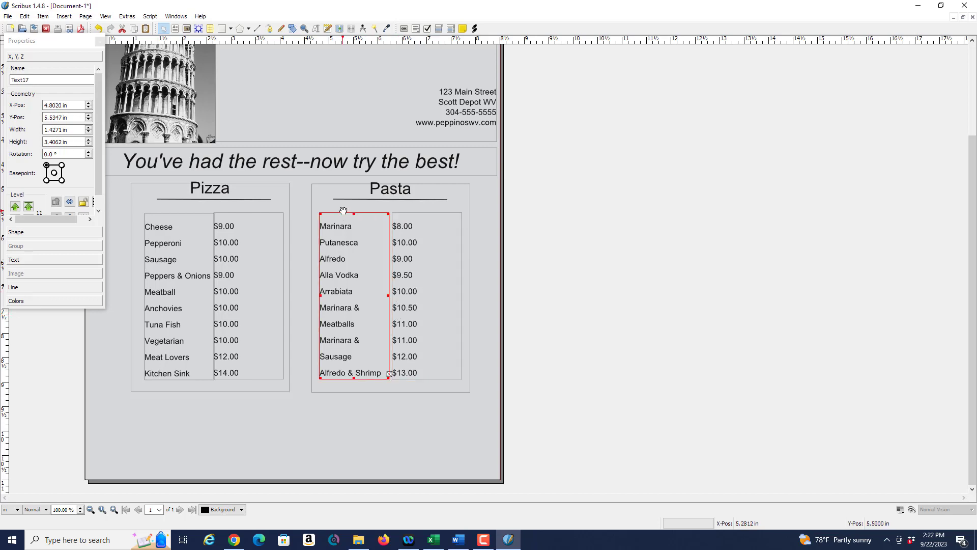
left_click_drag(339, 211, 334, 213)
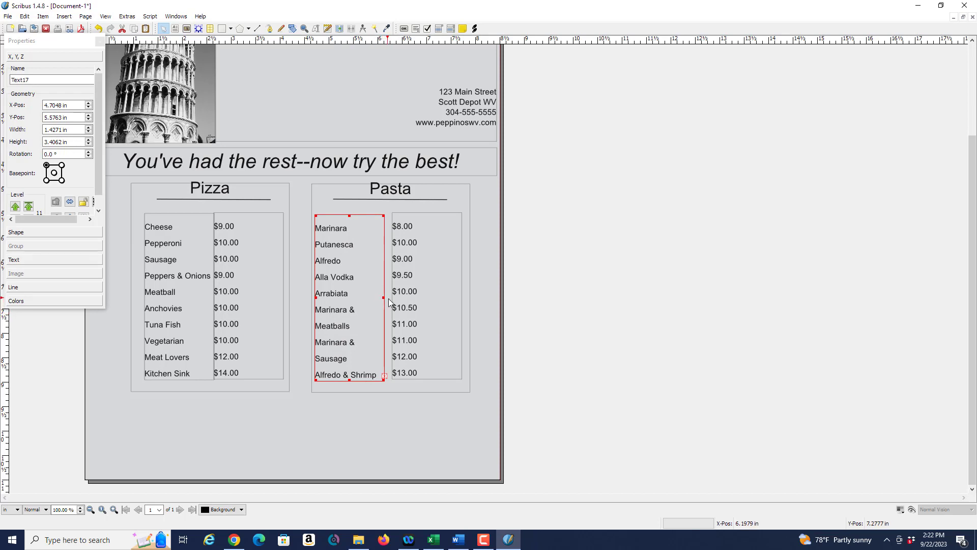
left_click_drag(385, 298, 387, 297)
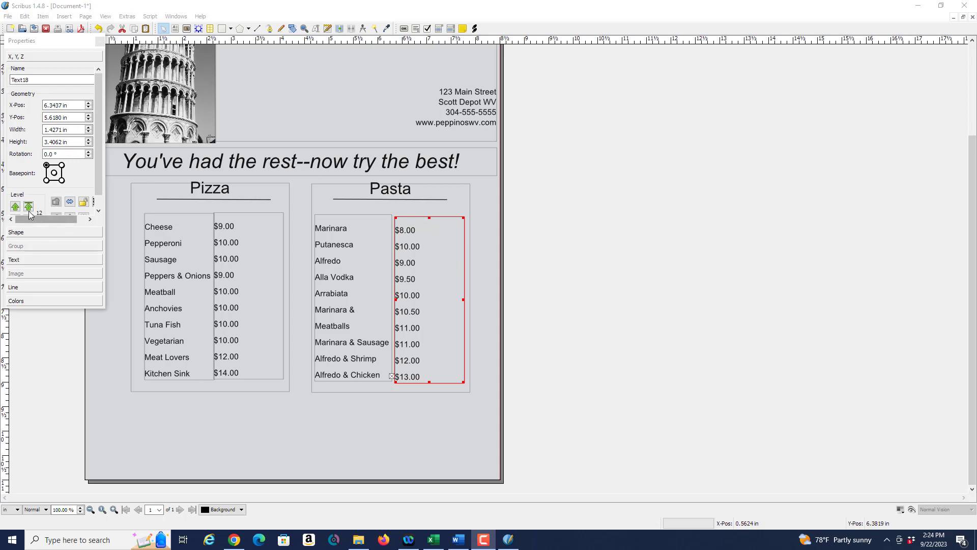
Right-align the pasta prices and the pizza prices, undoing the accidental shift of the pizza prices frame
left_click(30, 259)
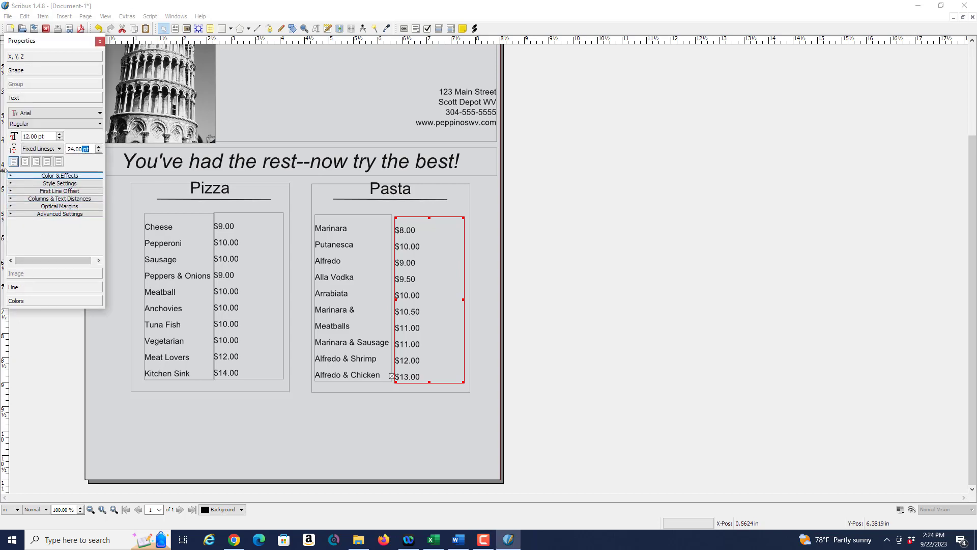
left_click(37, 162)
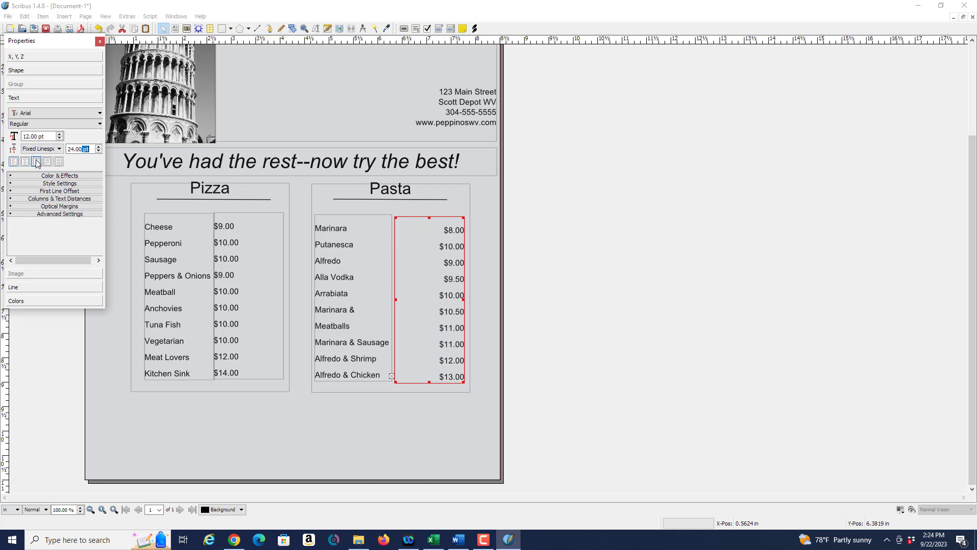
left_click(220, 297)
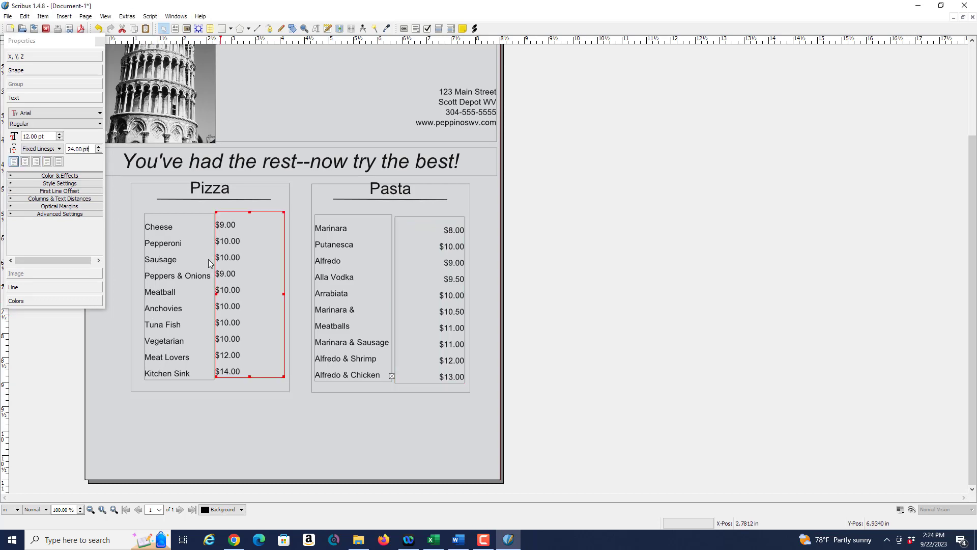
left_click(28, 17)
left_click(36, 29)
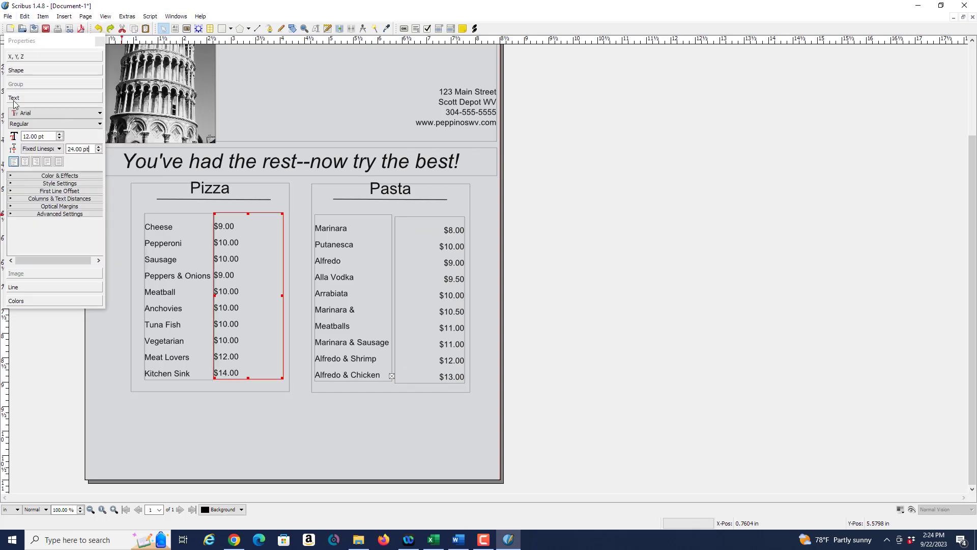
left_click(36, 161)
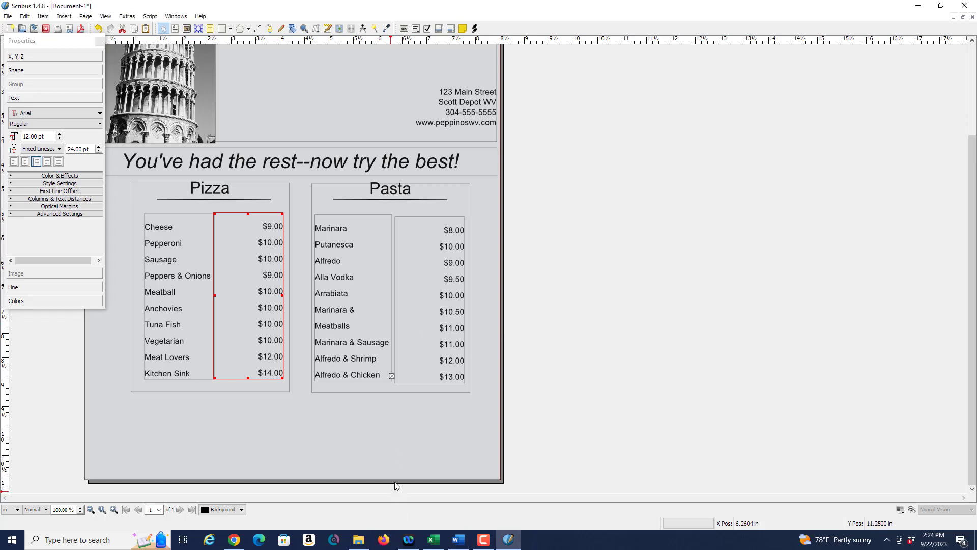
Shift the pasta prices frame right to the outer frame's edge and widen the names frame so "Marinara & Meatballs" fits on one line
left_click(395, 288)
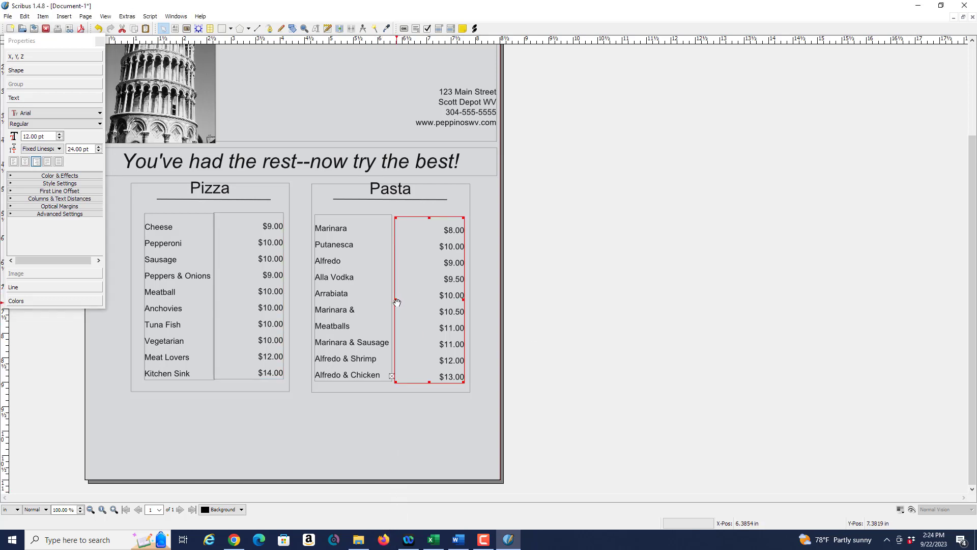
left_click_drag(397, 302, 395, 300)
left_click(391, 301)
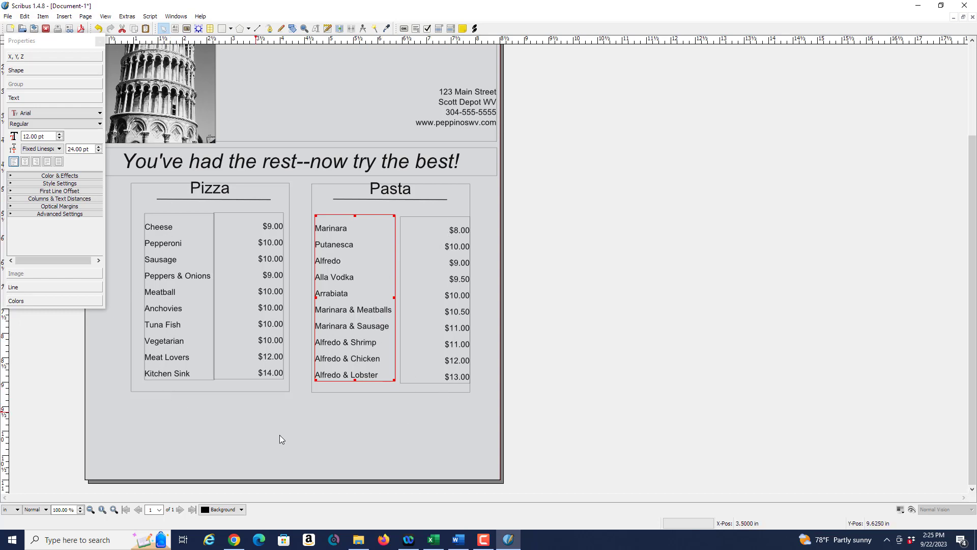
left_click(483, 539)
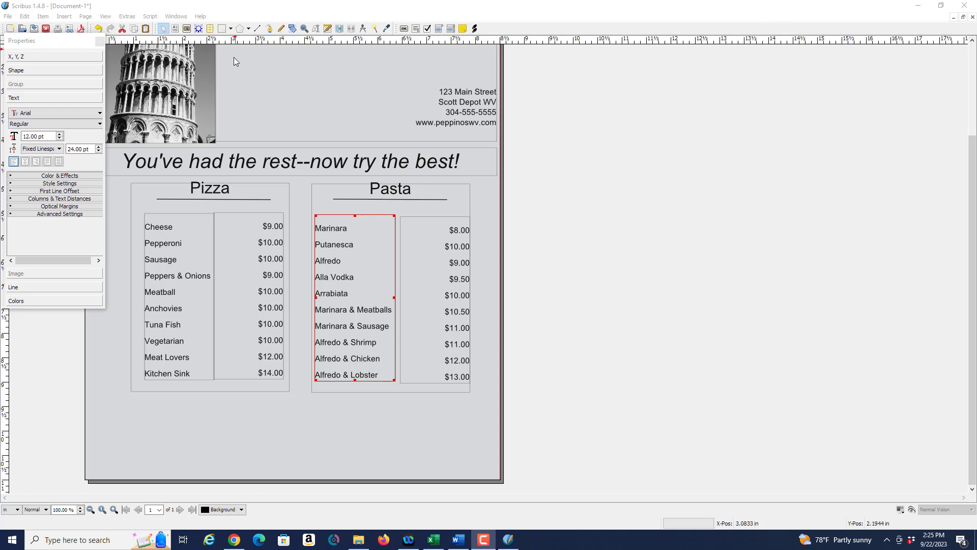
left_click(100, 41)
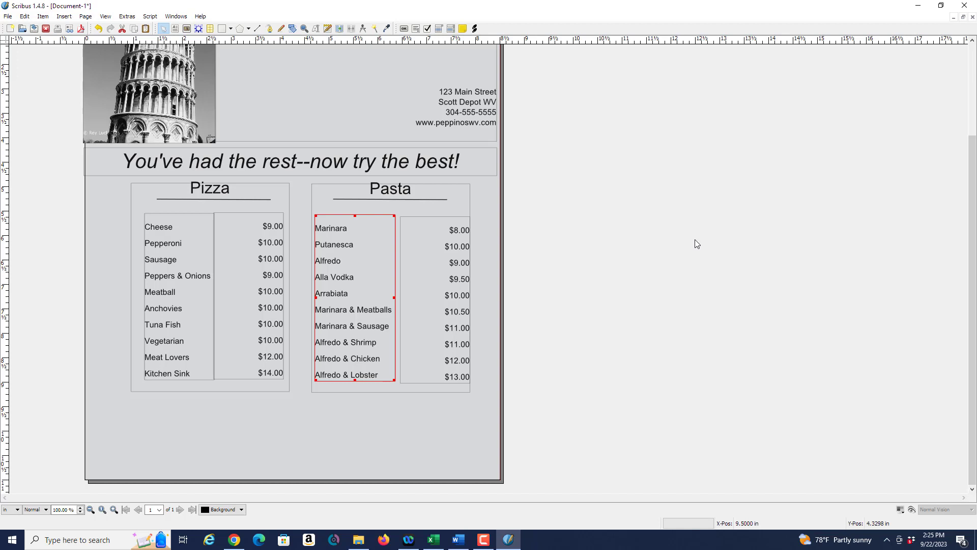
Export all pages of the menu as a PDF file named "peppino menu"
left_click(8, 18)
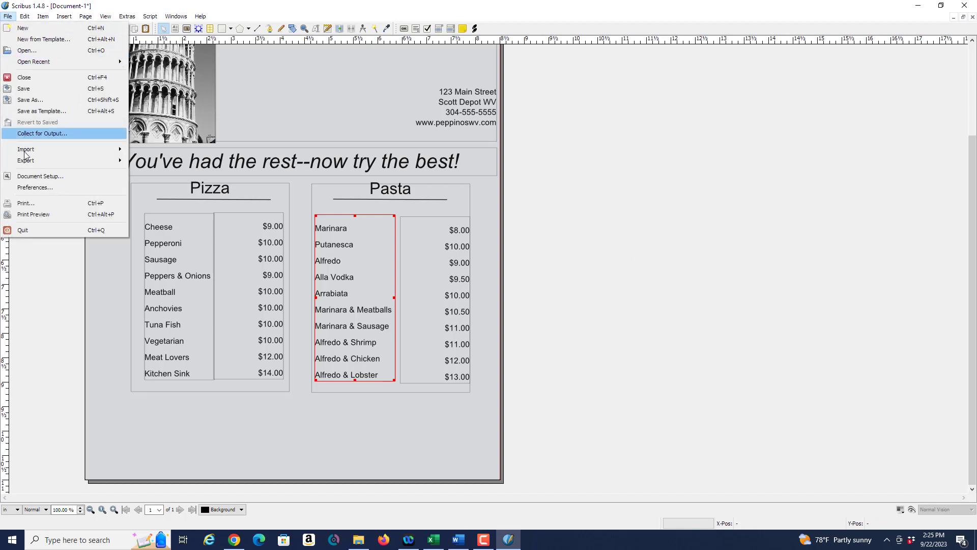
mouse_move(26, 161)
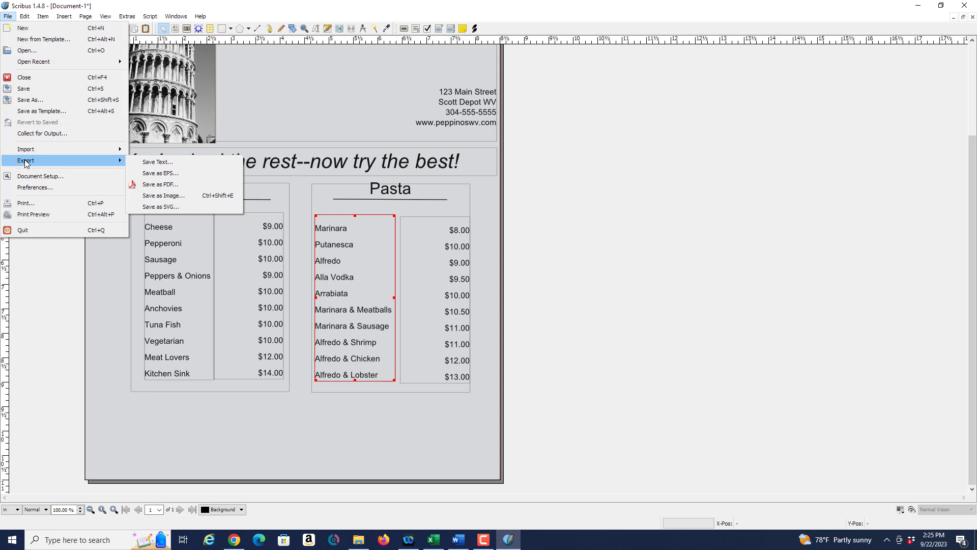
left_click(171, 186)
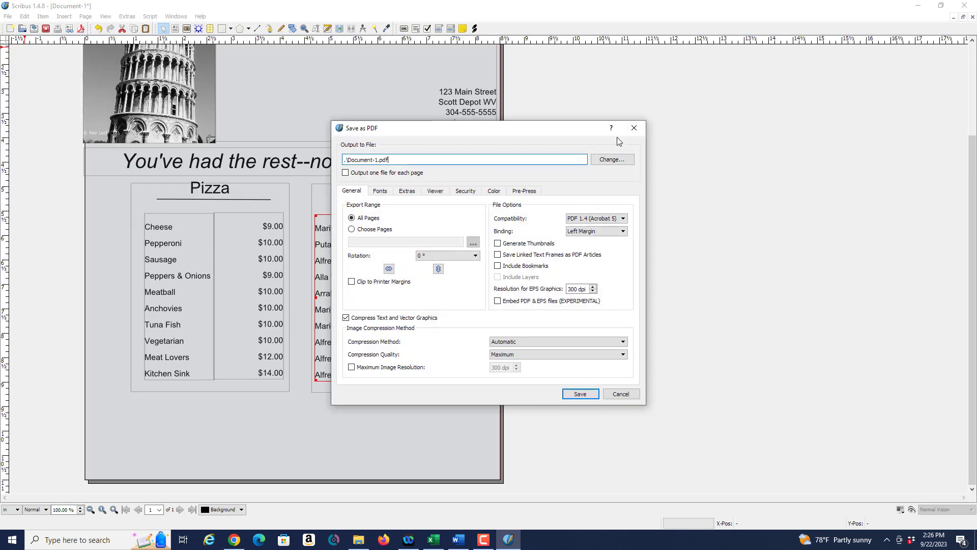
left_click(621, 161)
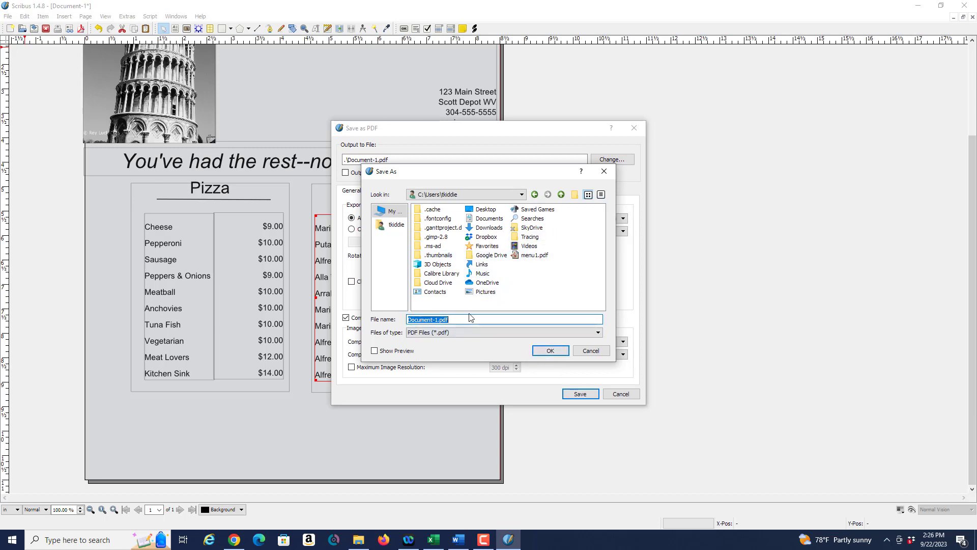
type("p")
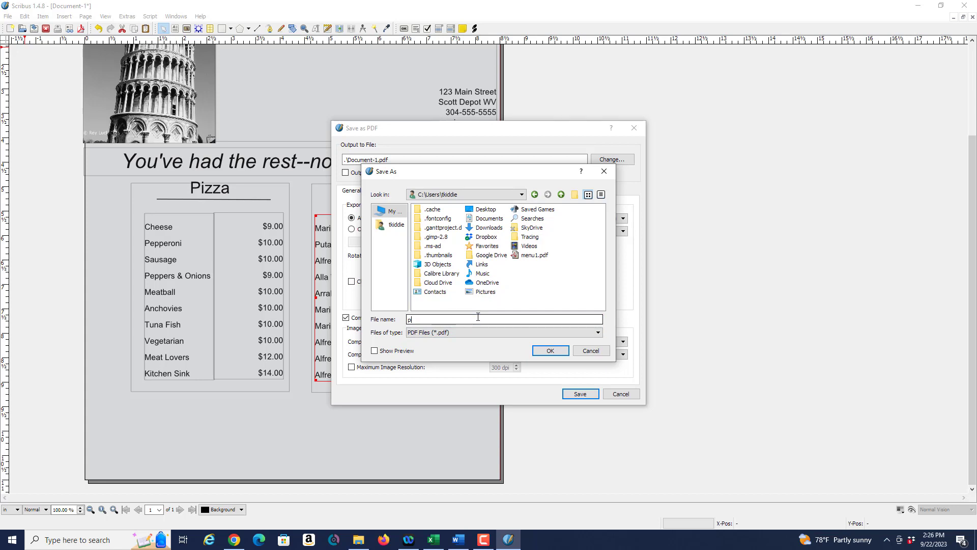
type("eppino menu")
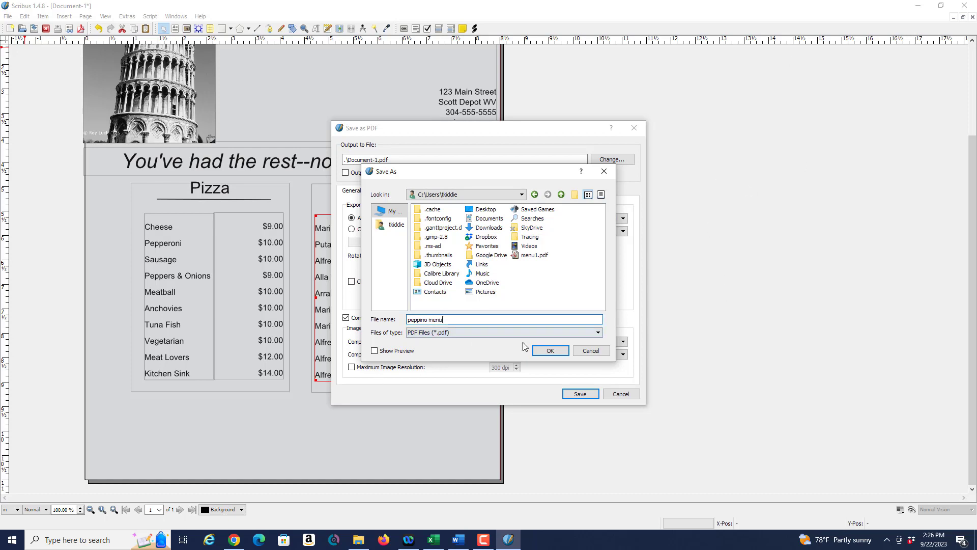
left_click(537, 353)
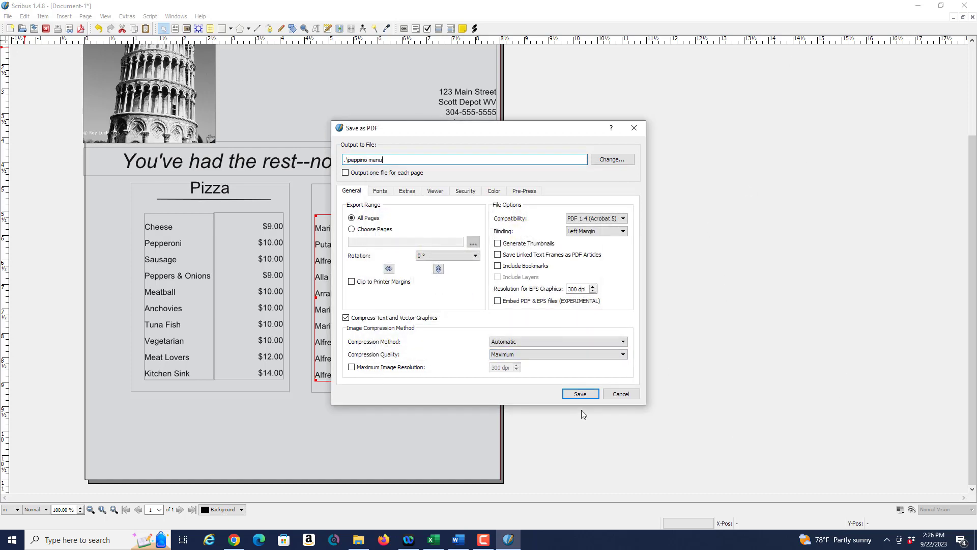
left_click(580, 394)
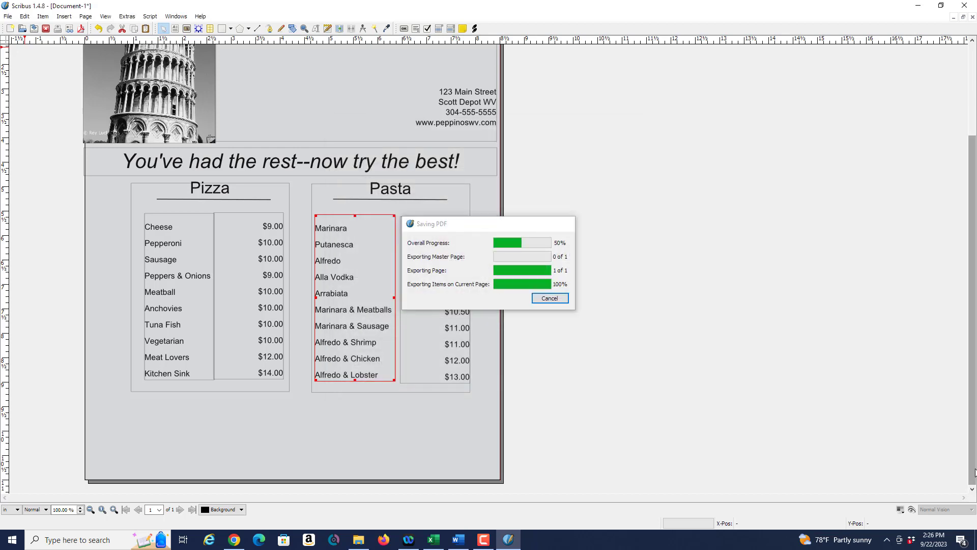